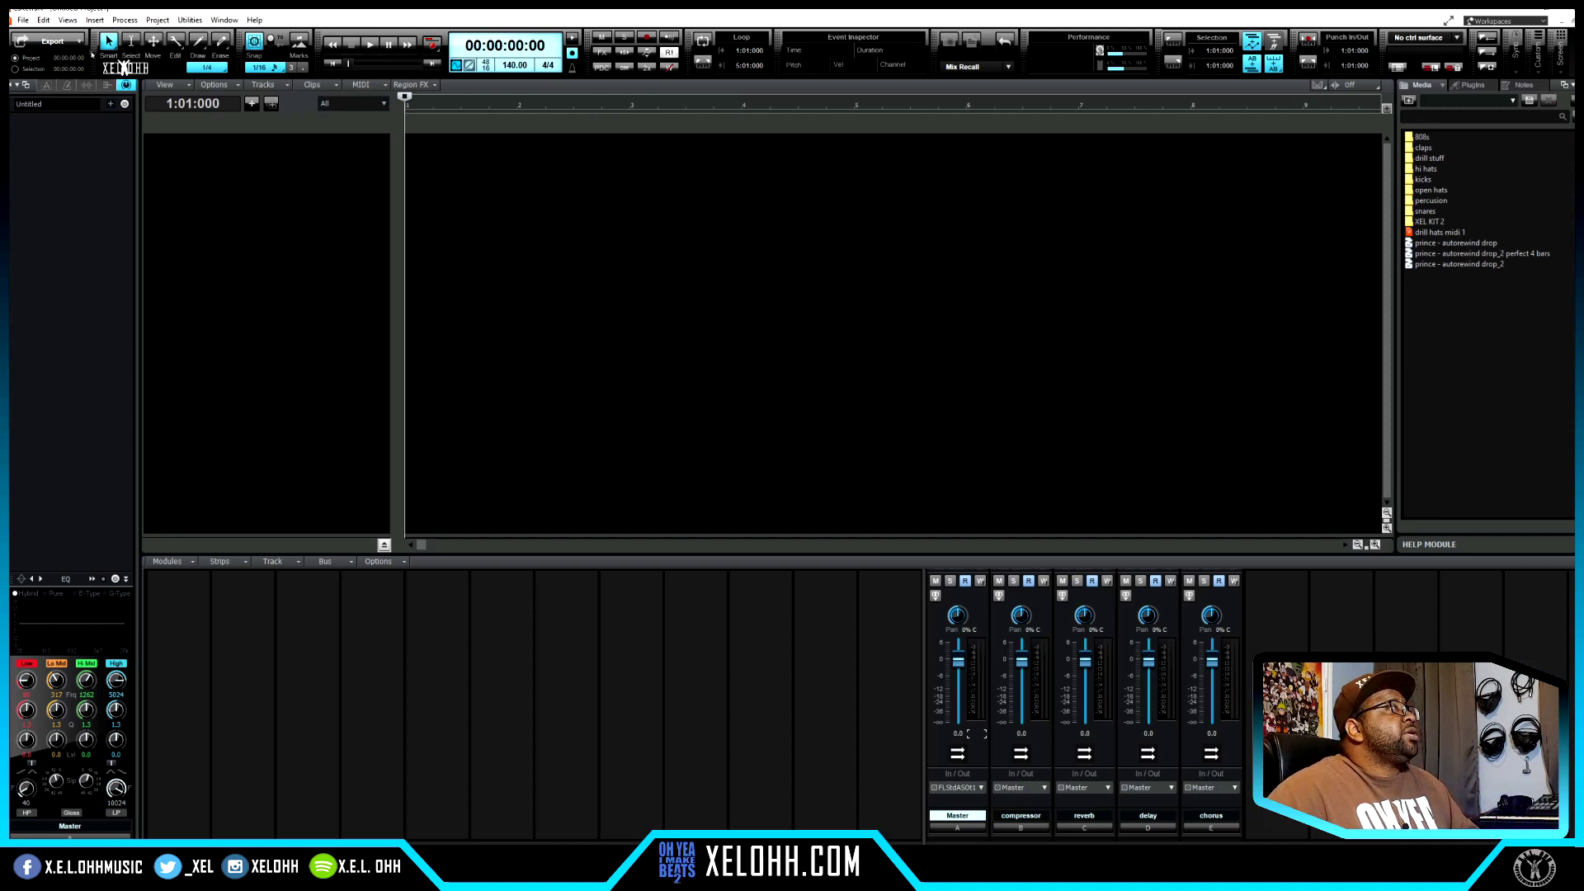
- Preview the M-Delta theme in the Themes preferences, discard the choice and close the preferences
left_click(48, 22)
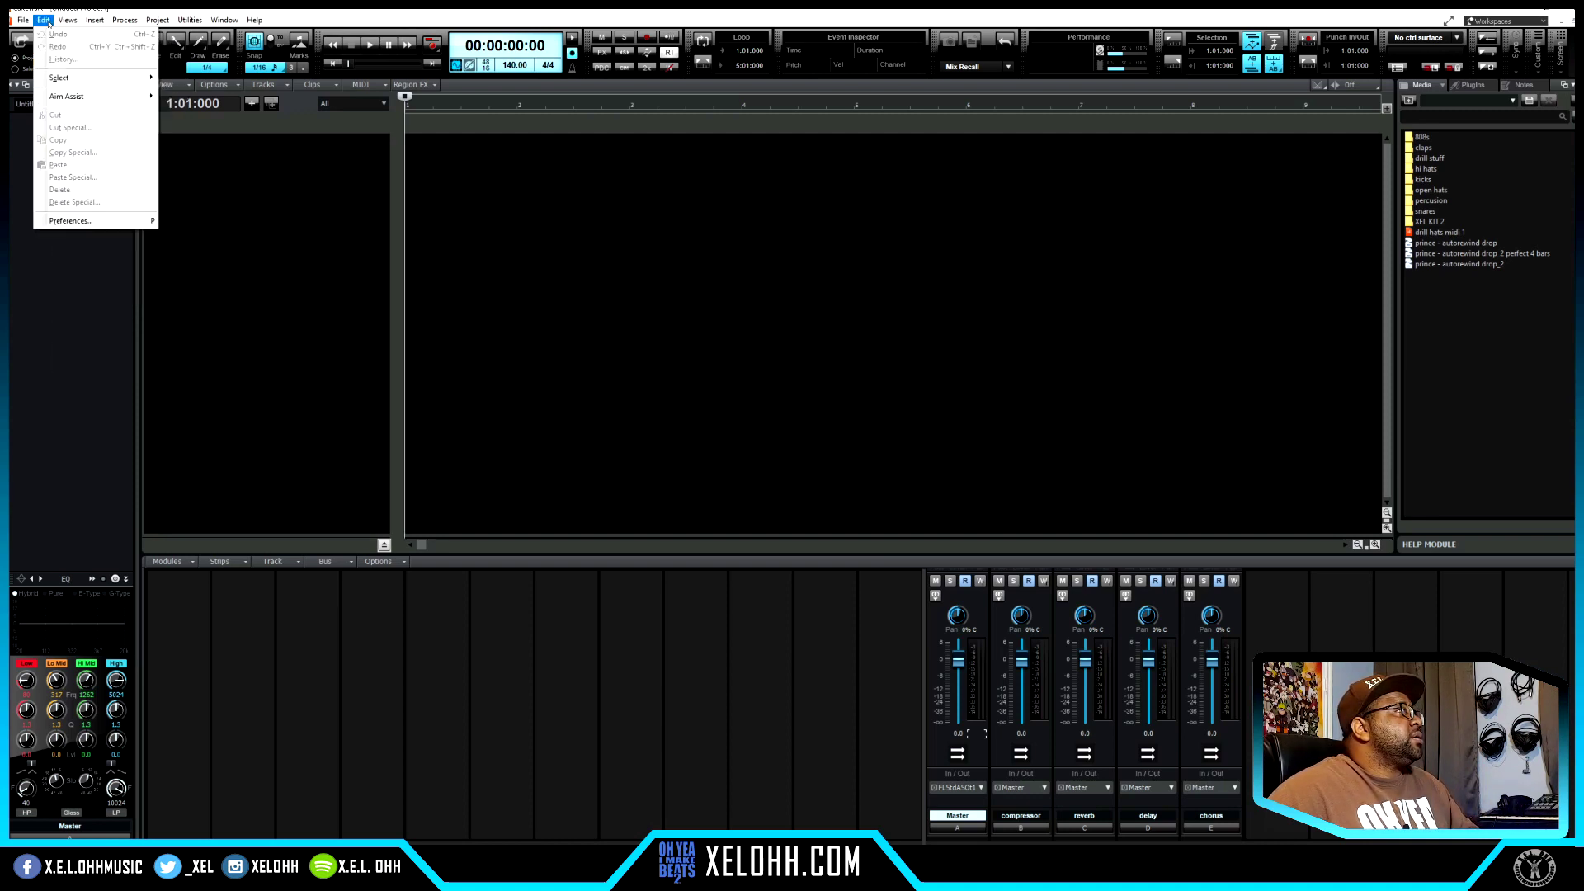
left_click(70, 220)
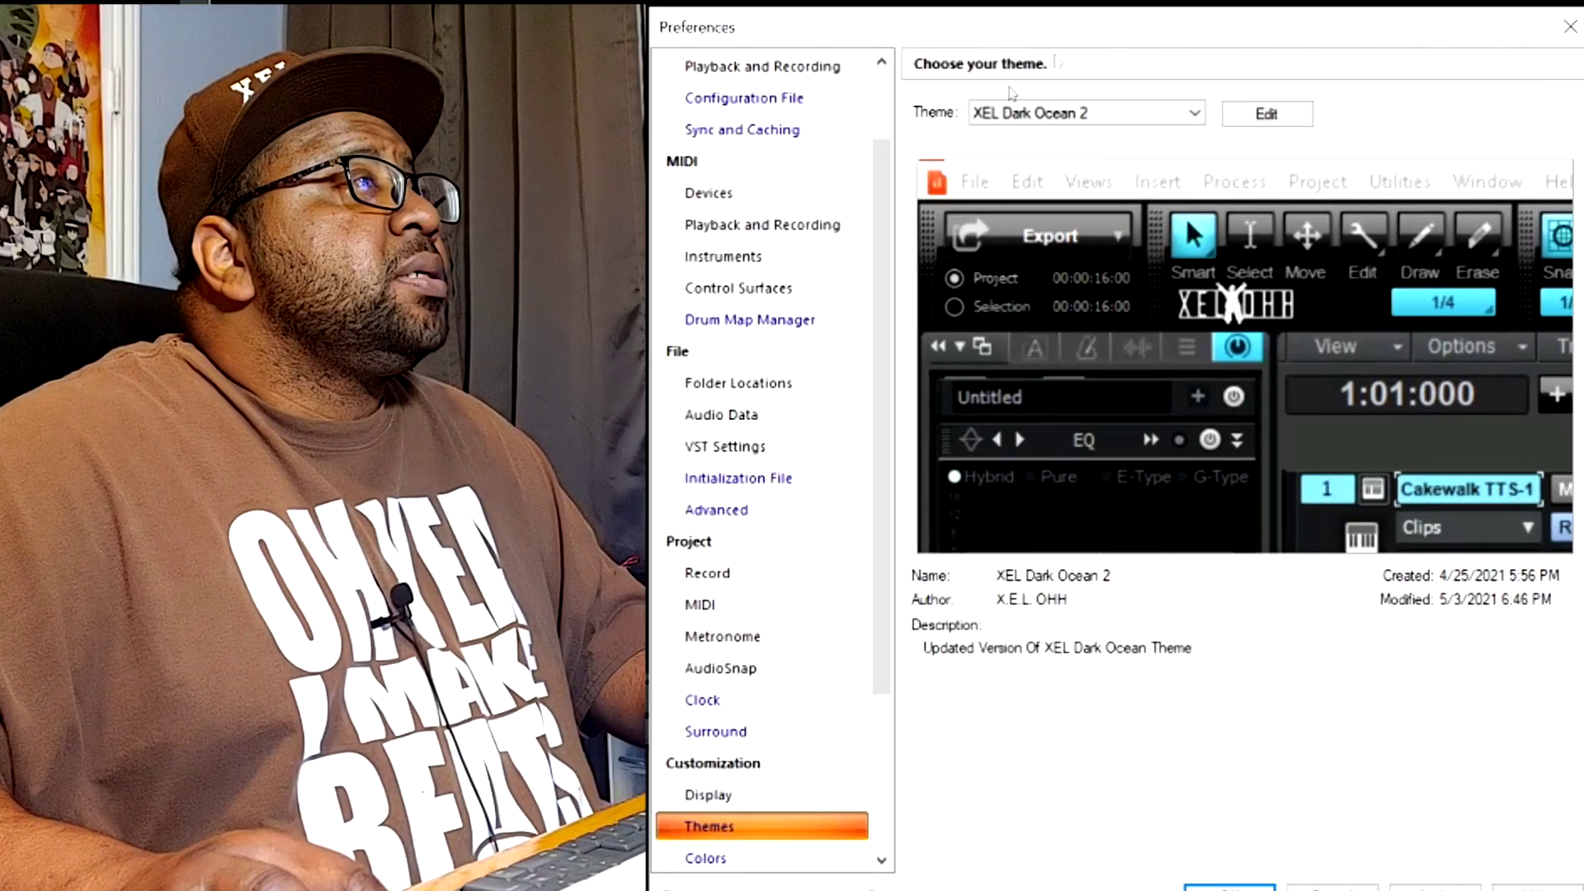
left_click(1196, 115)
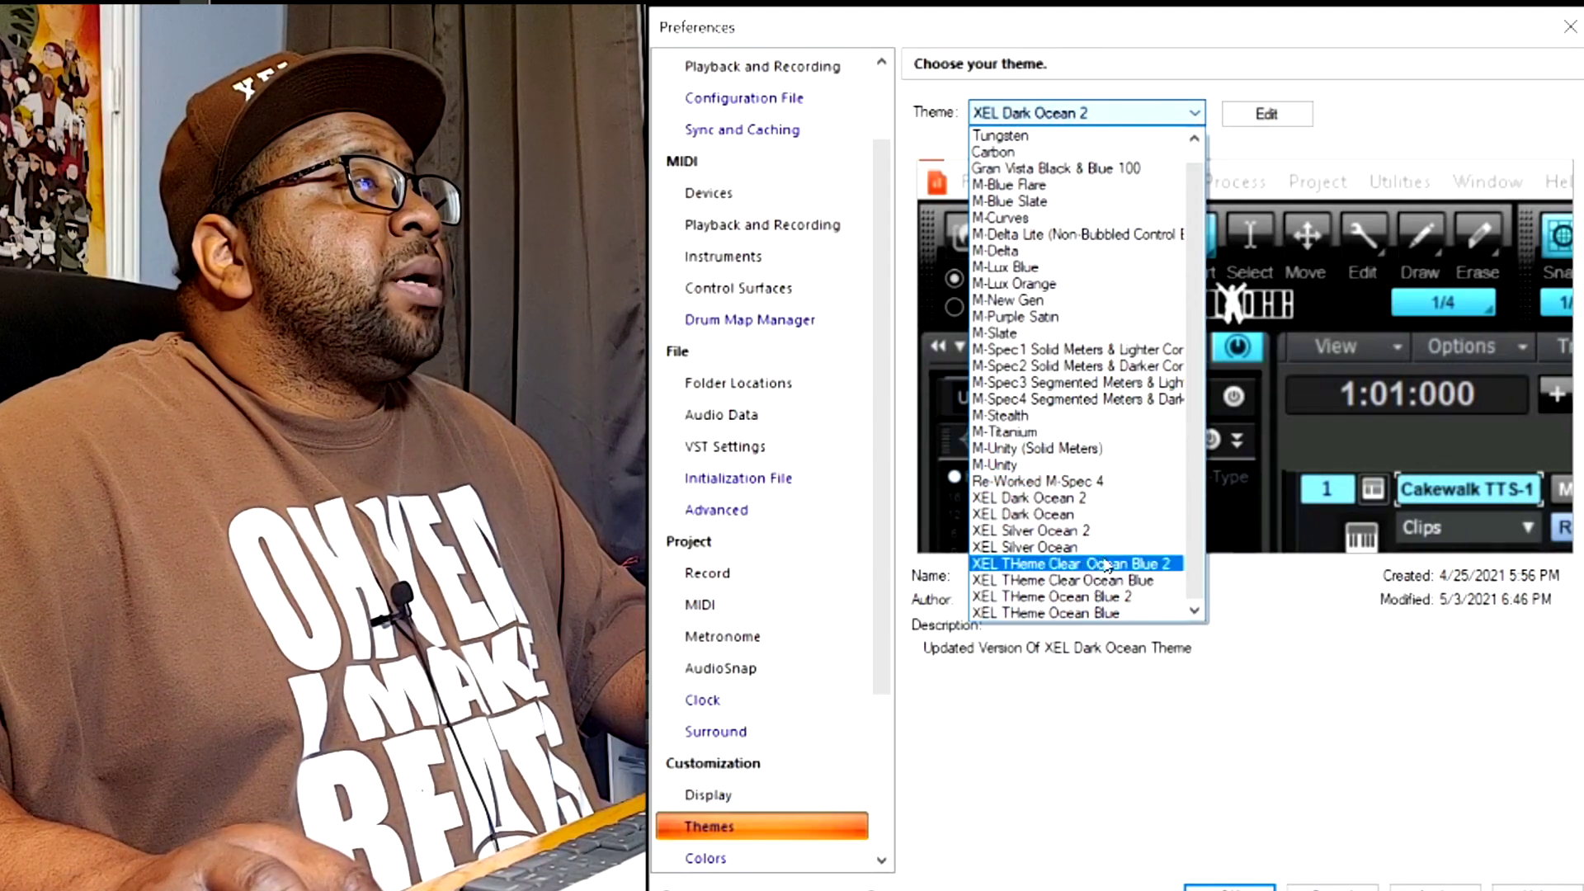
left_click(1071, 252)
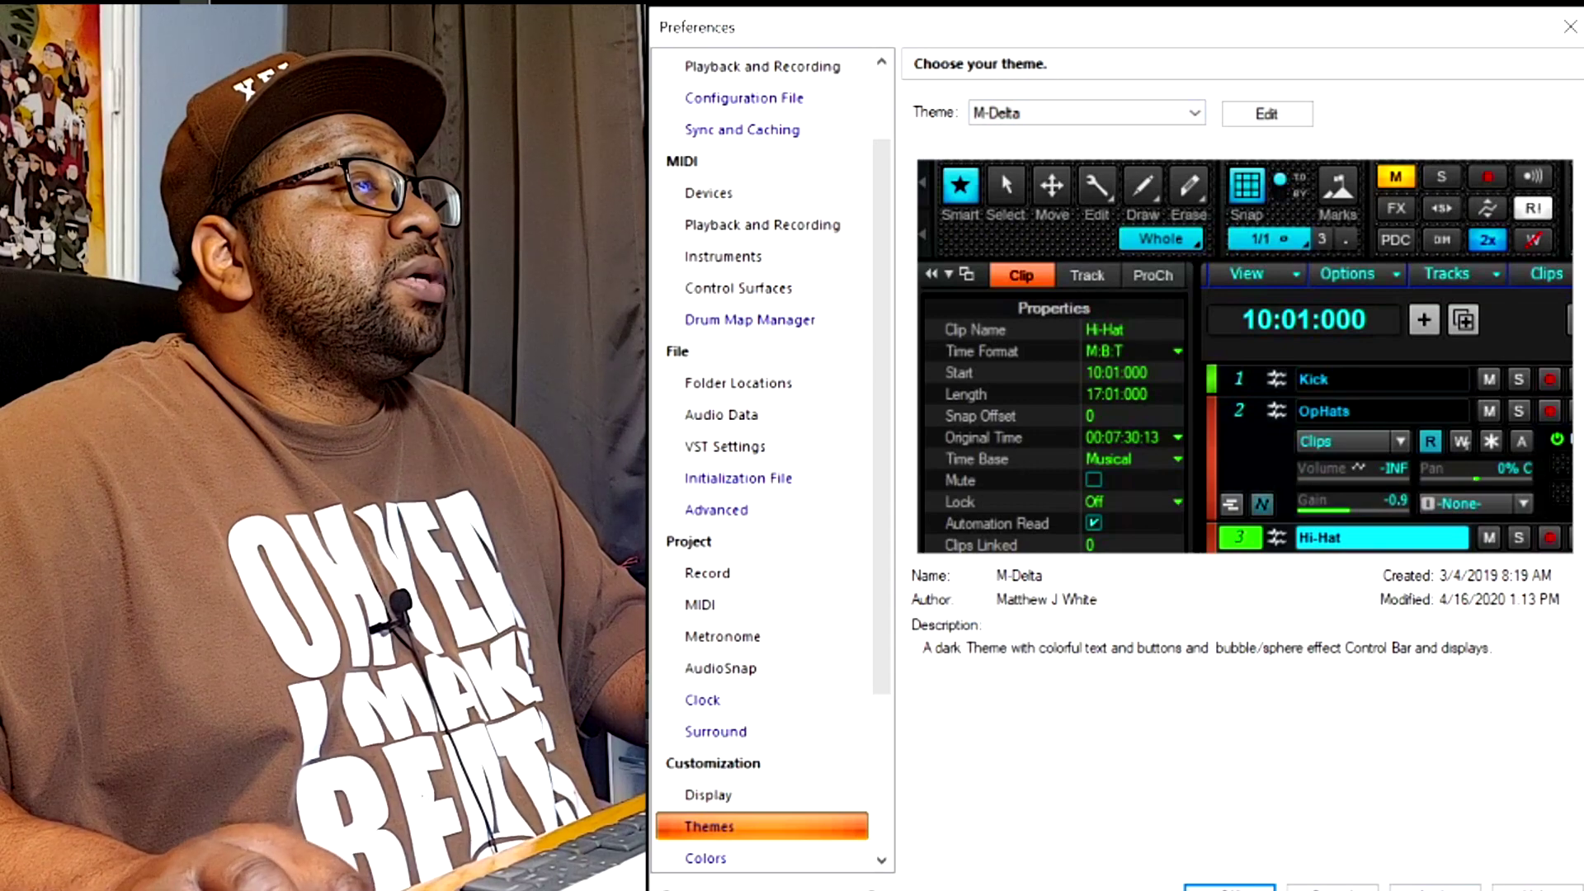
left_click(1436, 887)
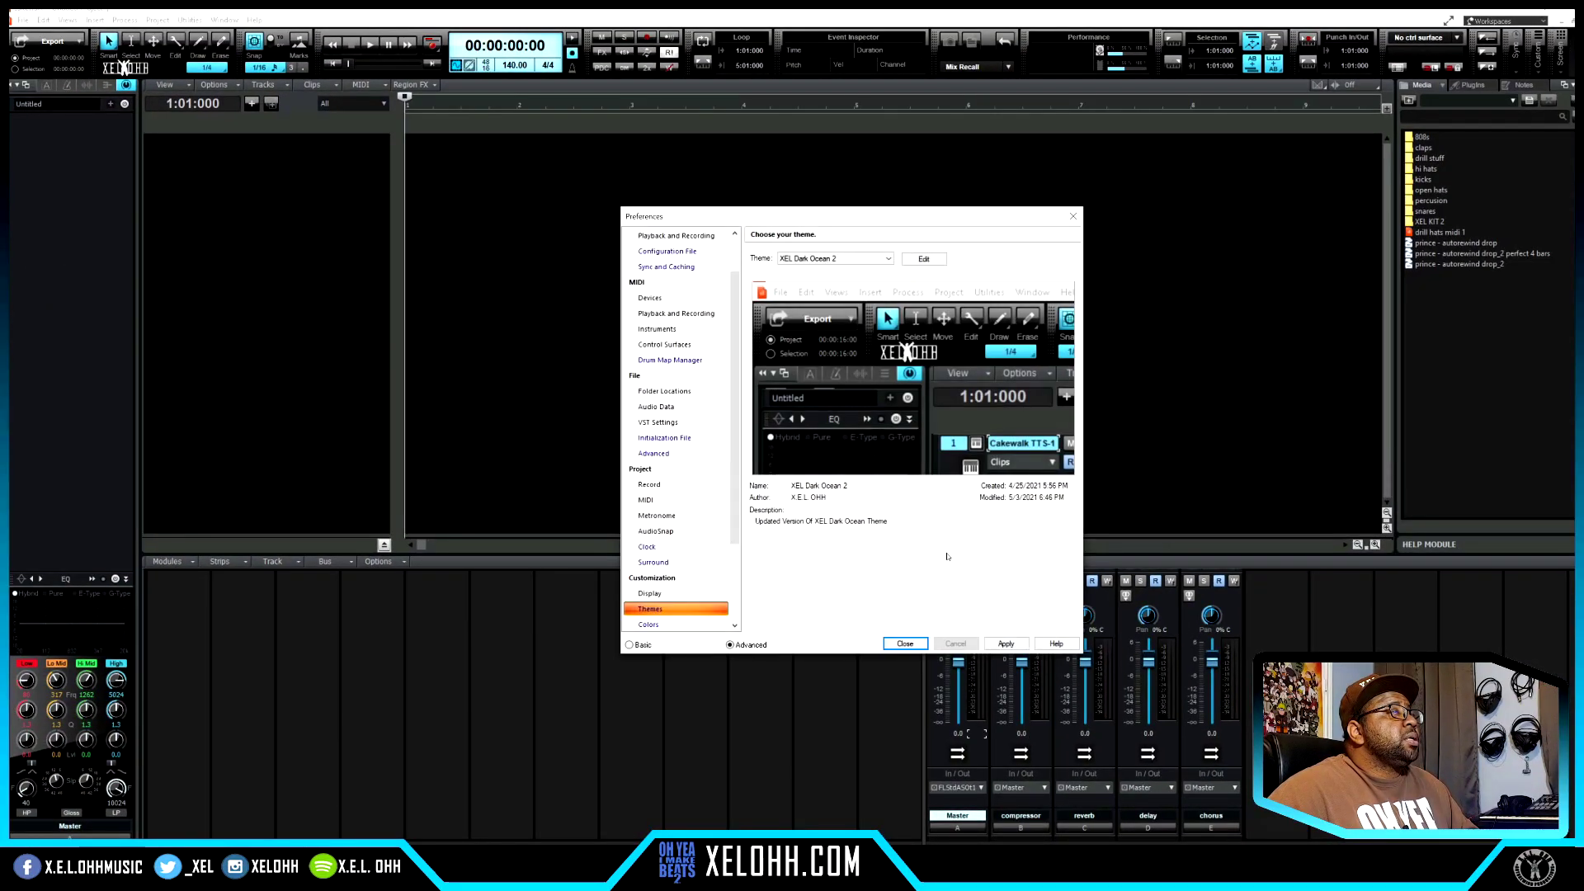
left_click(901, 643)
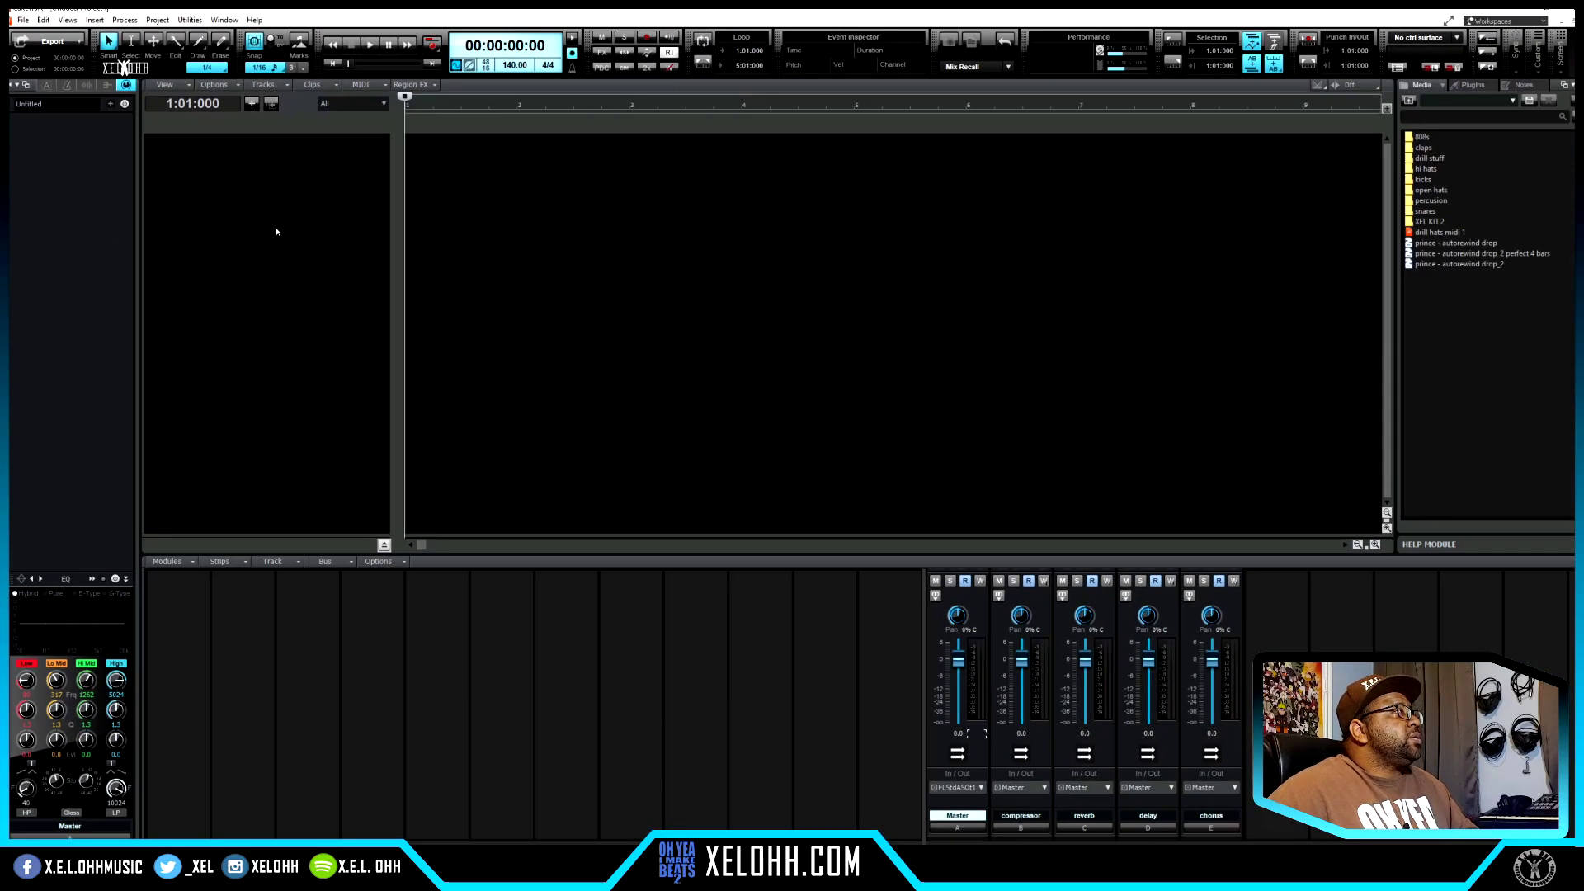
- Show the tempo inspector and the tempo track, and make the tempo track much taller
left_click(67, 86)
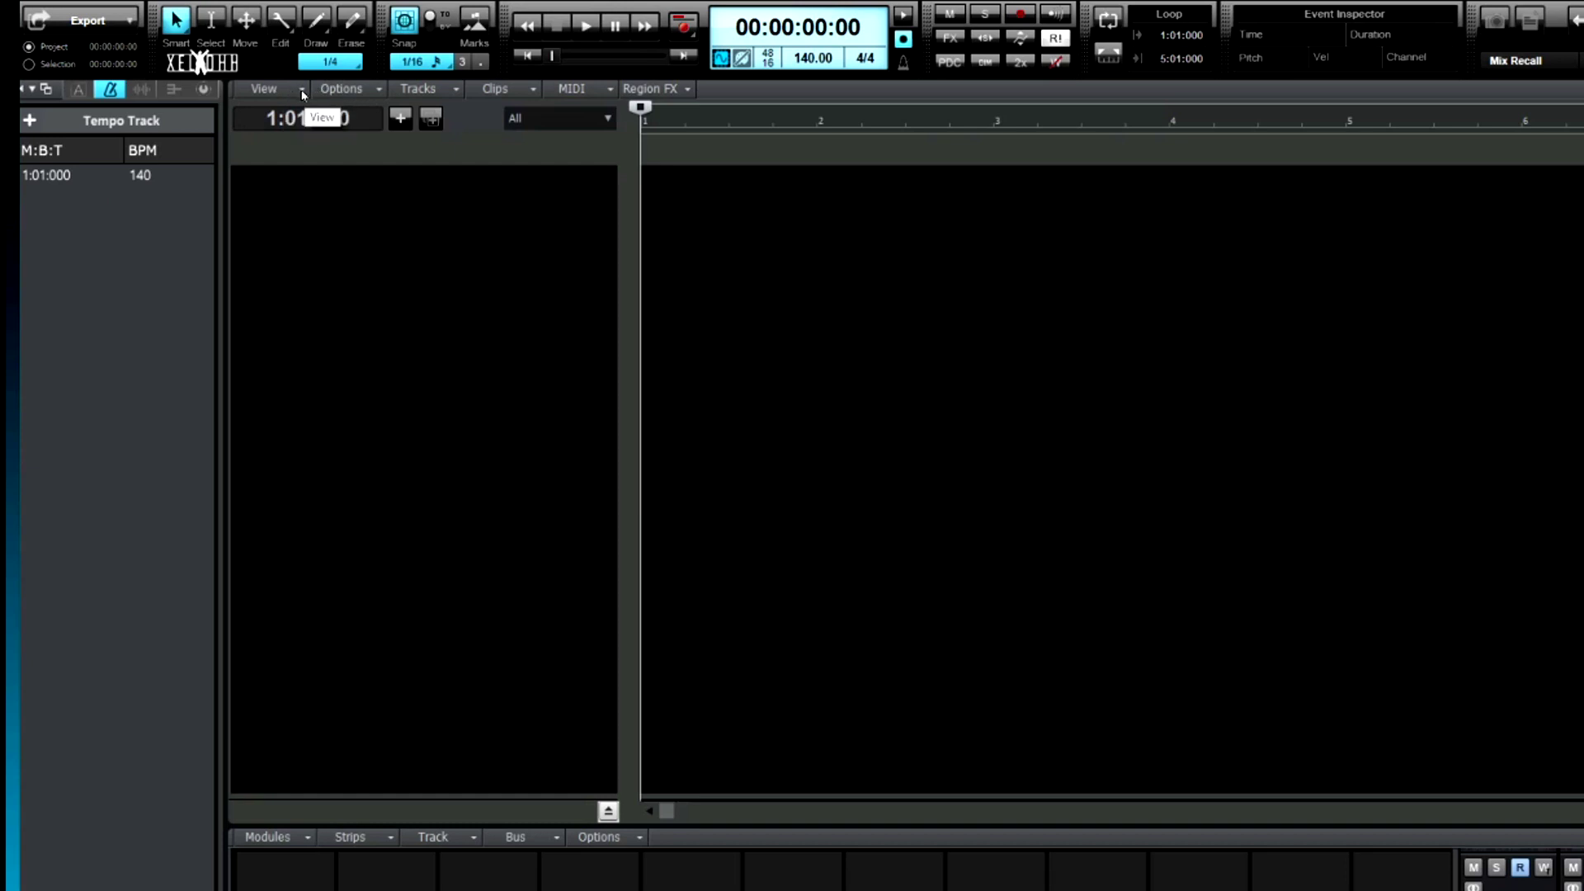
left_click(302, 91)
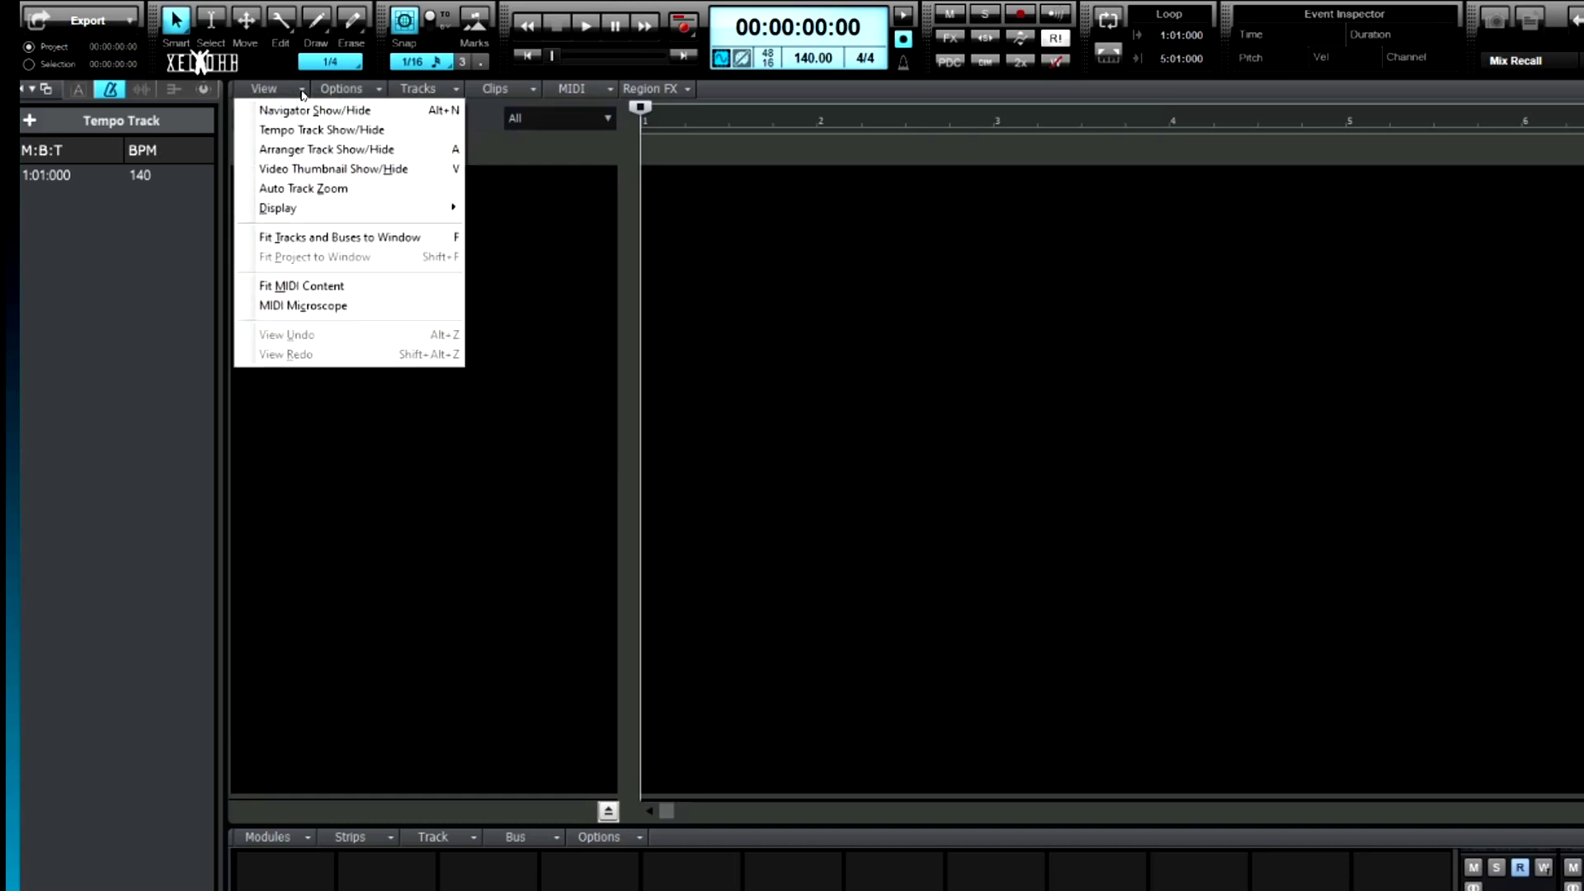
left_click(351, 134)
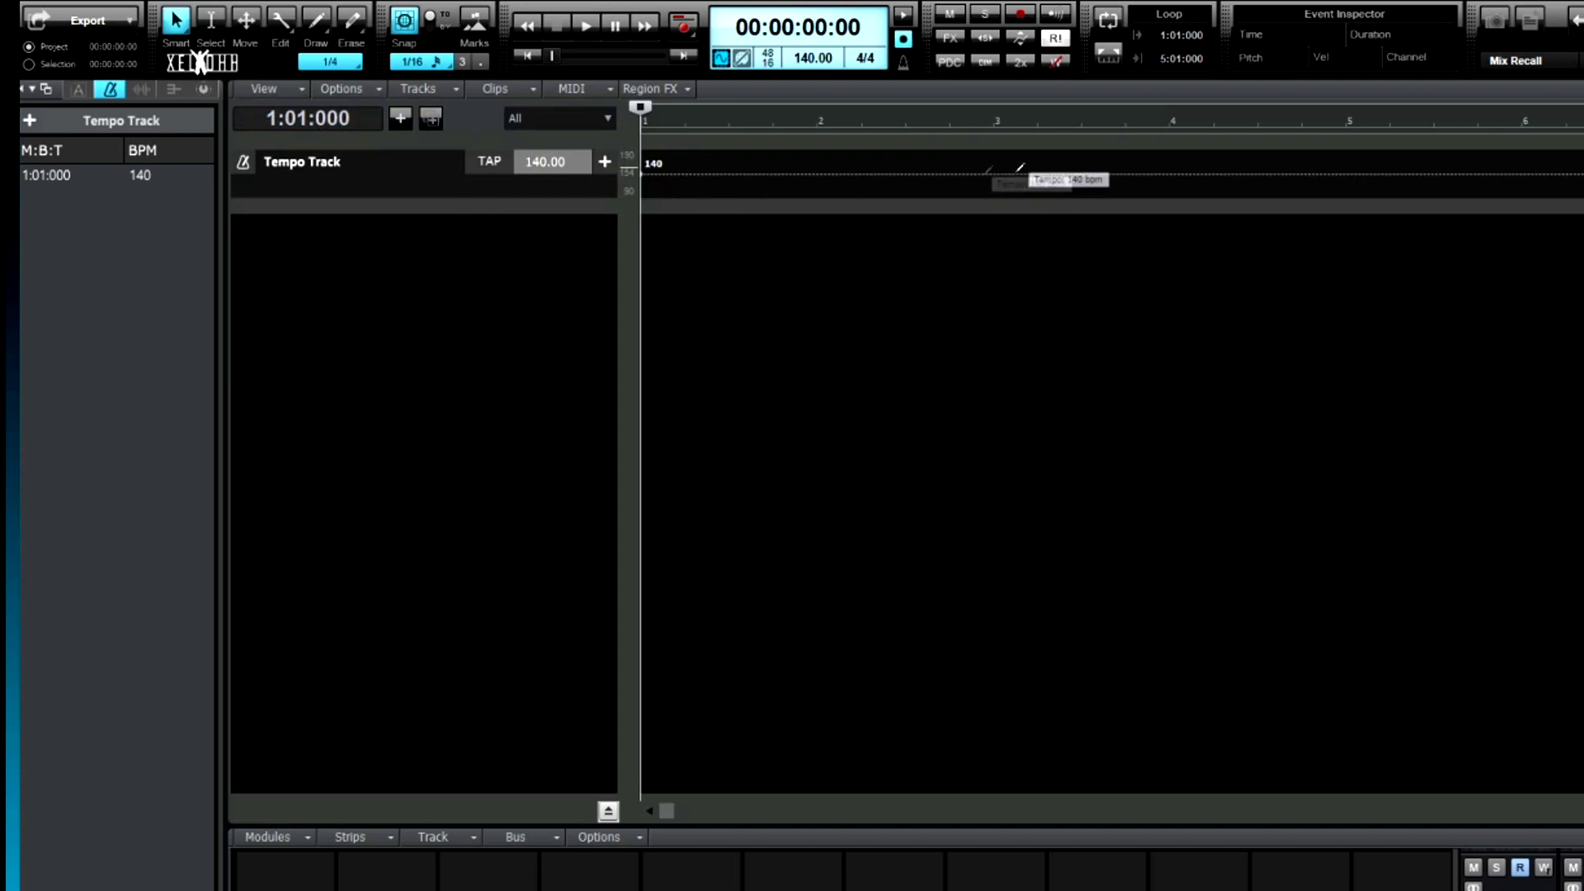
left_click_drag(498, 199, 527, 478)
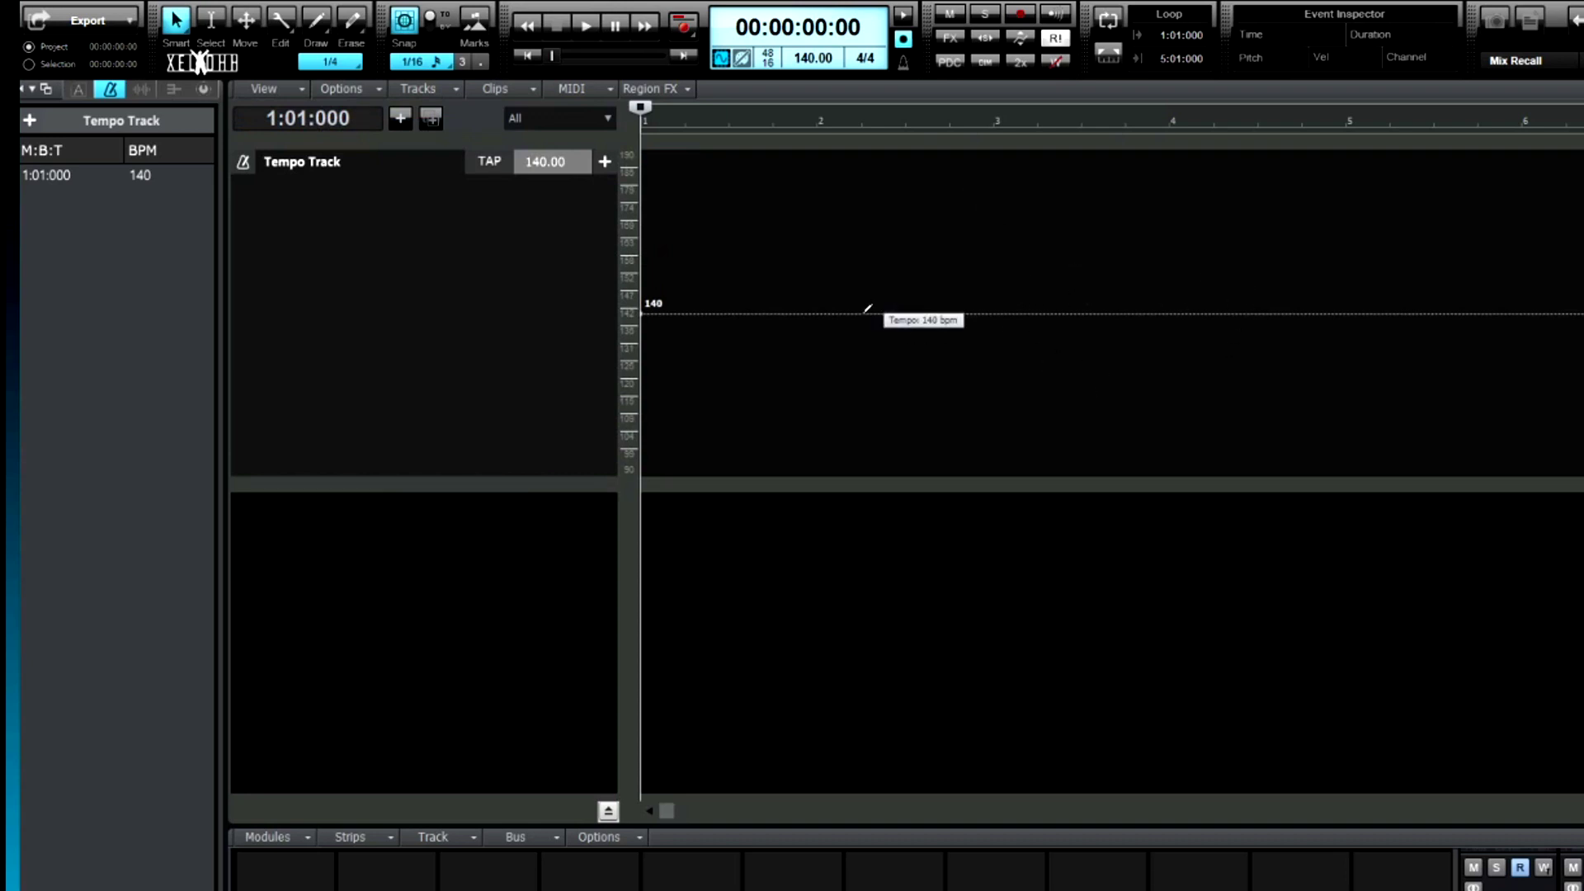
- Add tempo points at 2:01:266 and 3:01:192, and set the first one to 130 BPM with a Jump transition
left_click(829, 314)
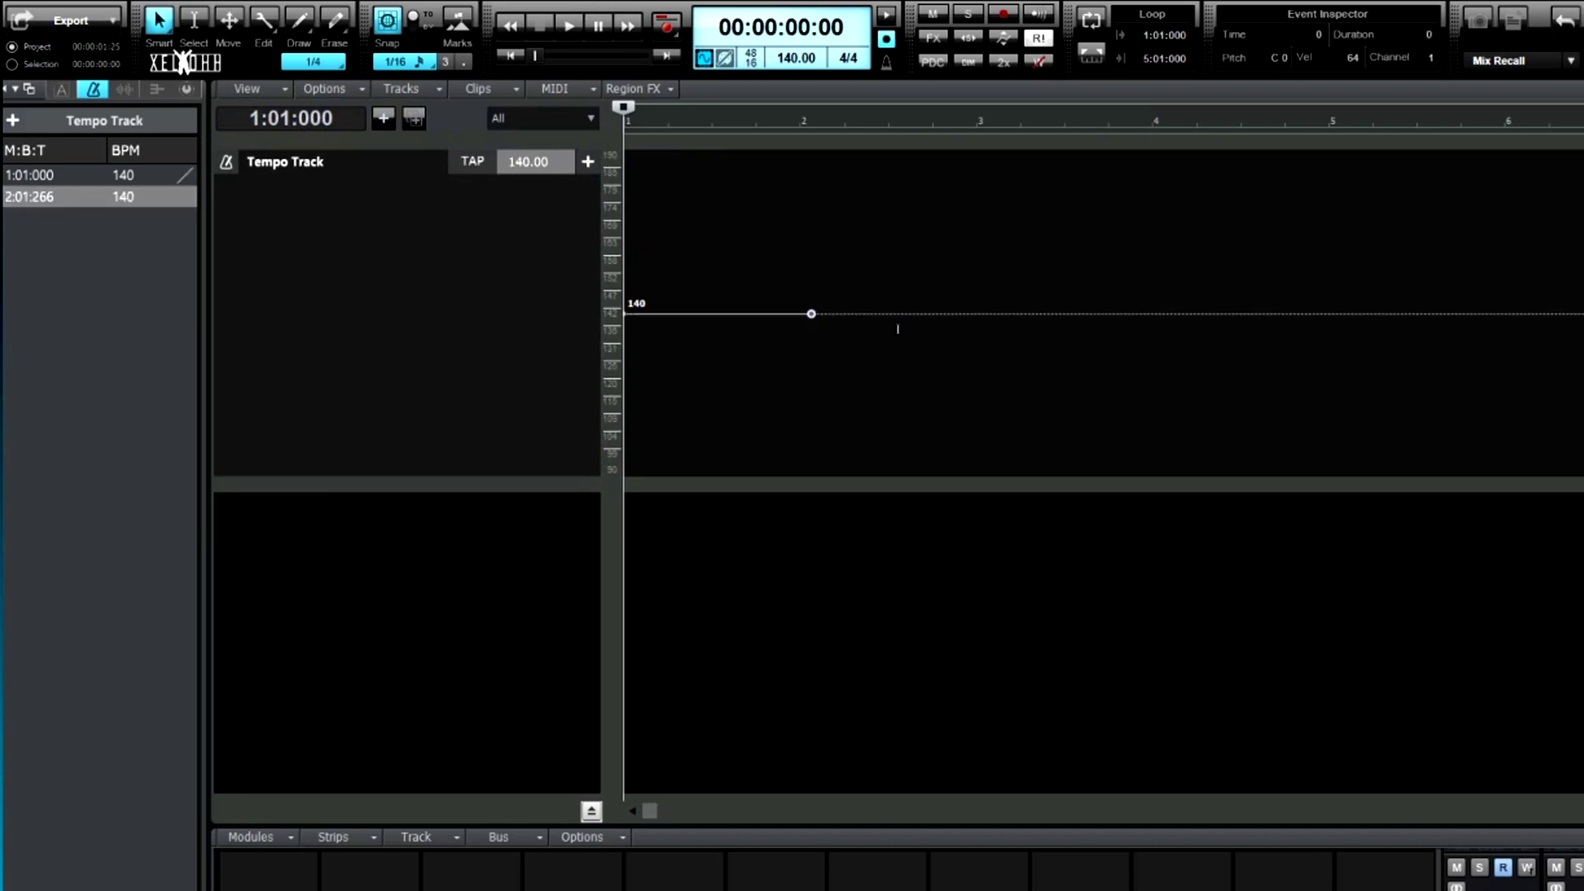
left_click(983, 313)
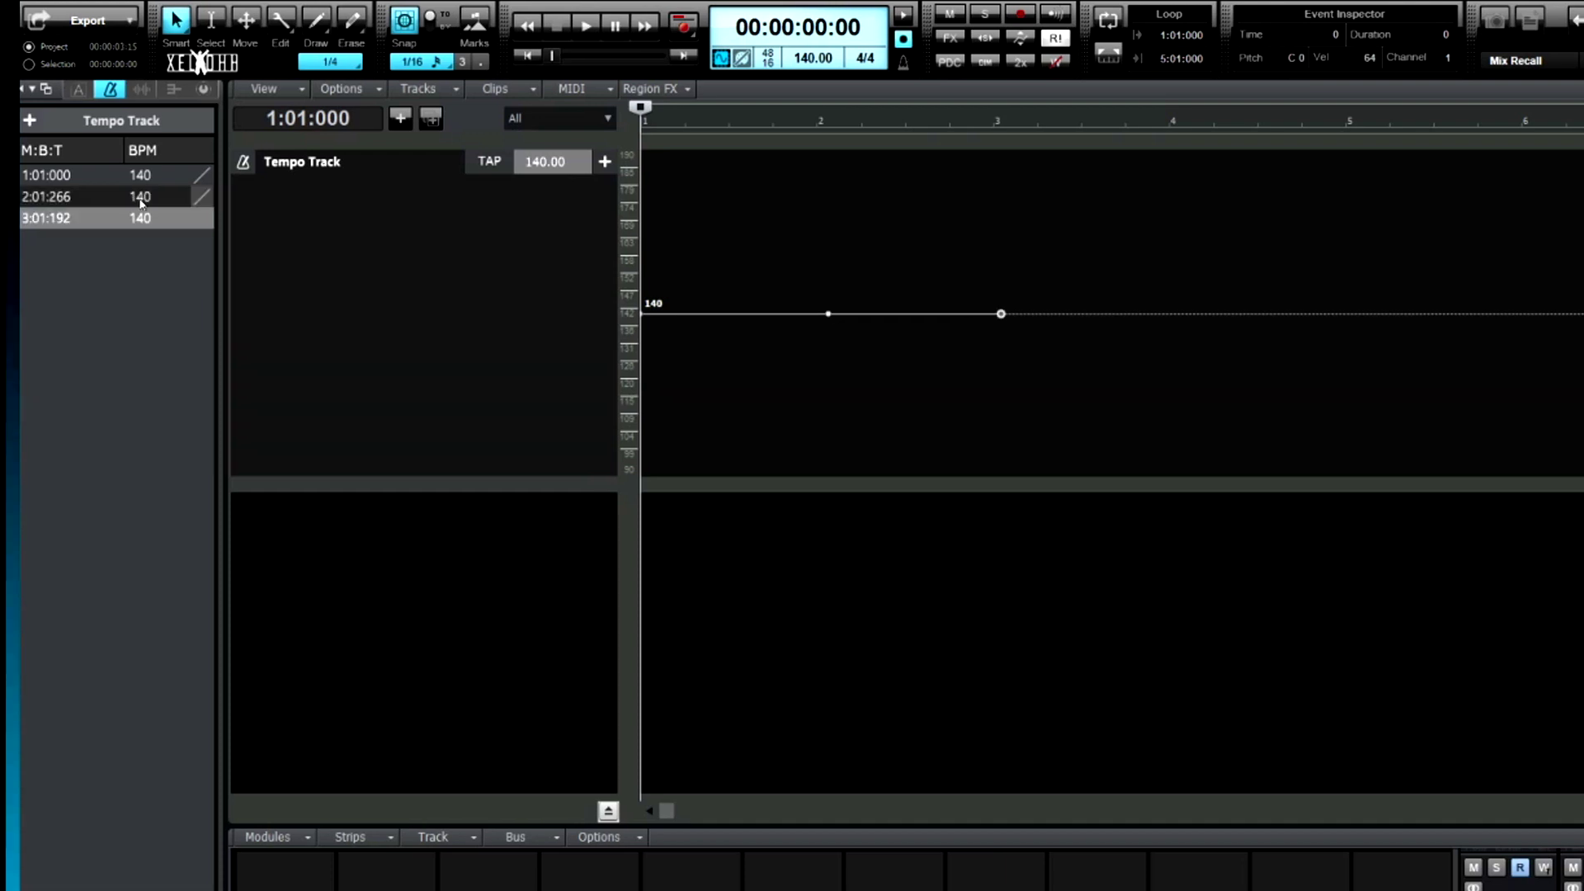
left_click(141, 200)
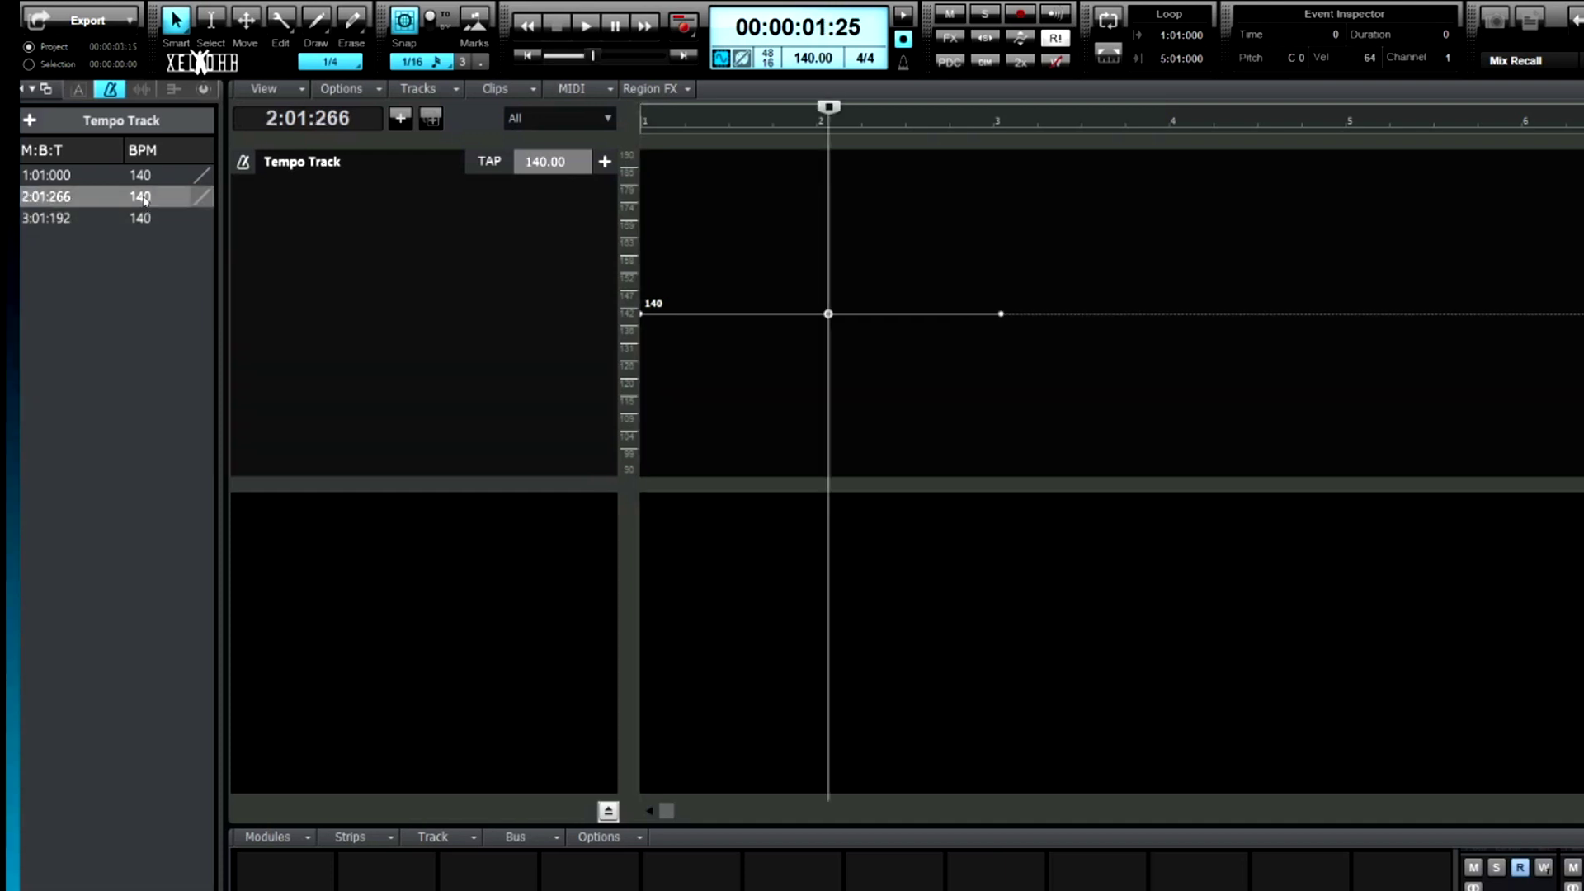
left_click(141, 200, "ctrl")
double_click(141, 198)
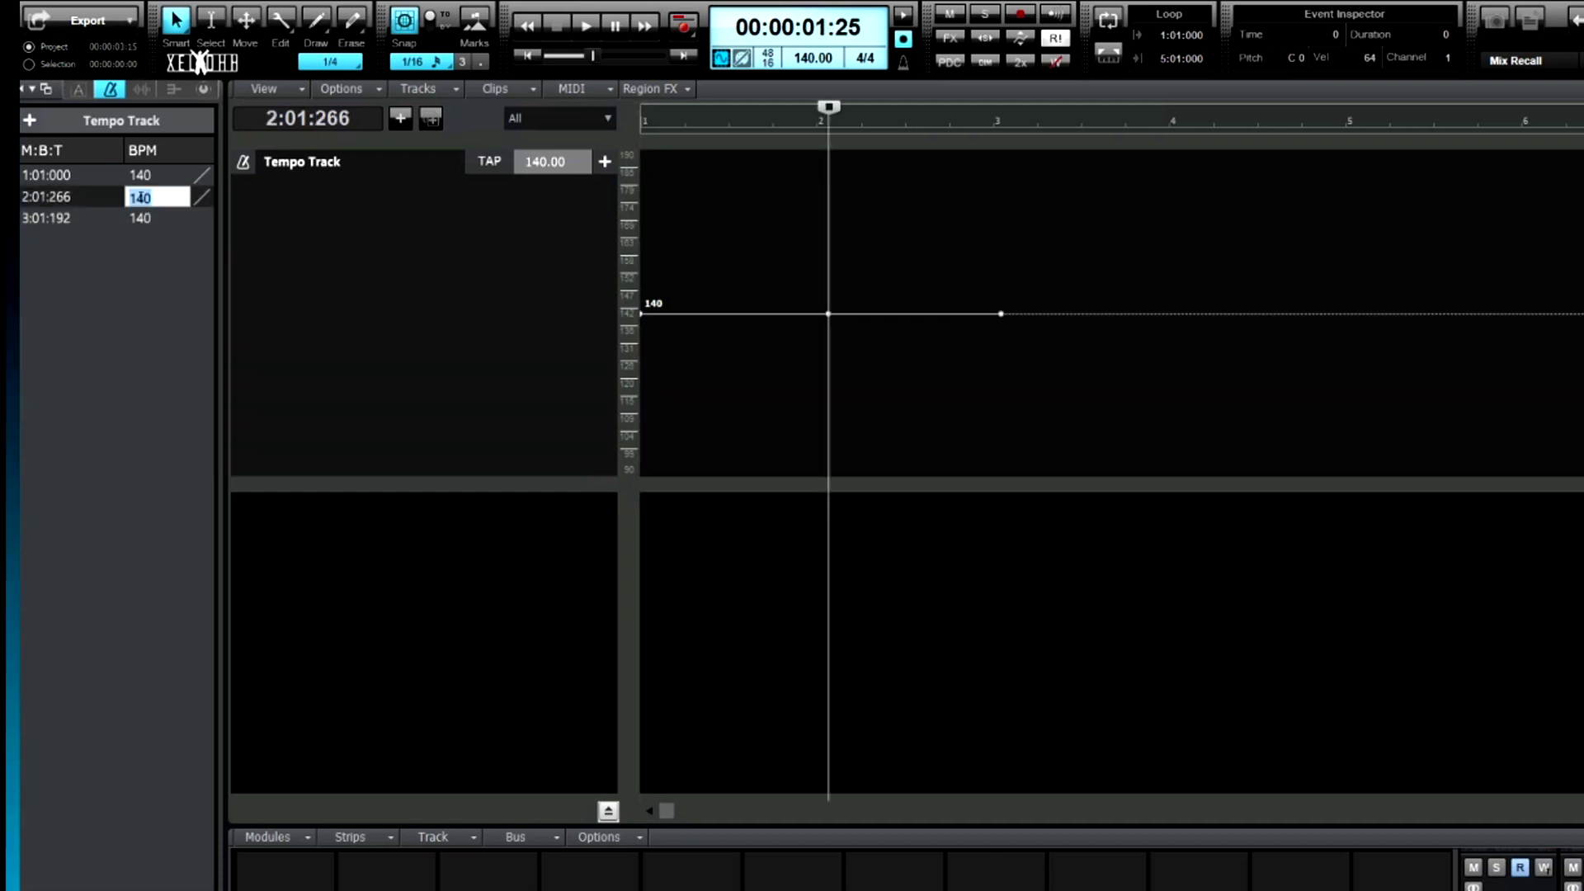
type("130")
key("Return")
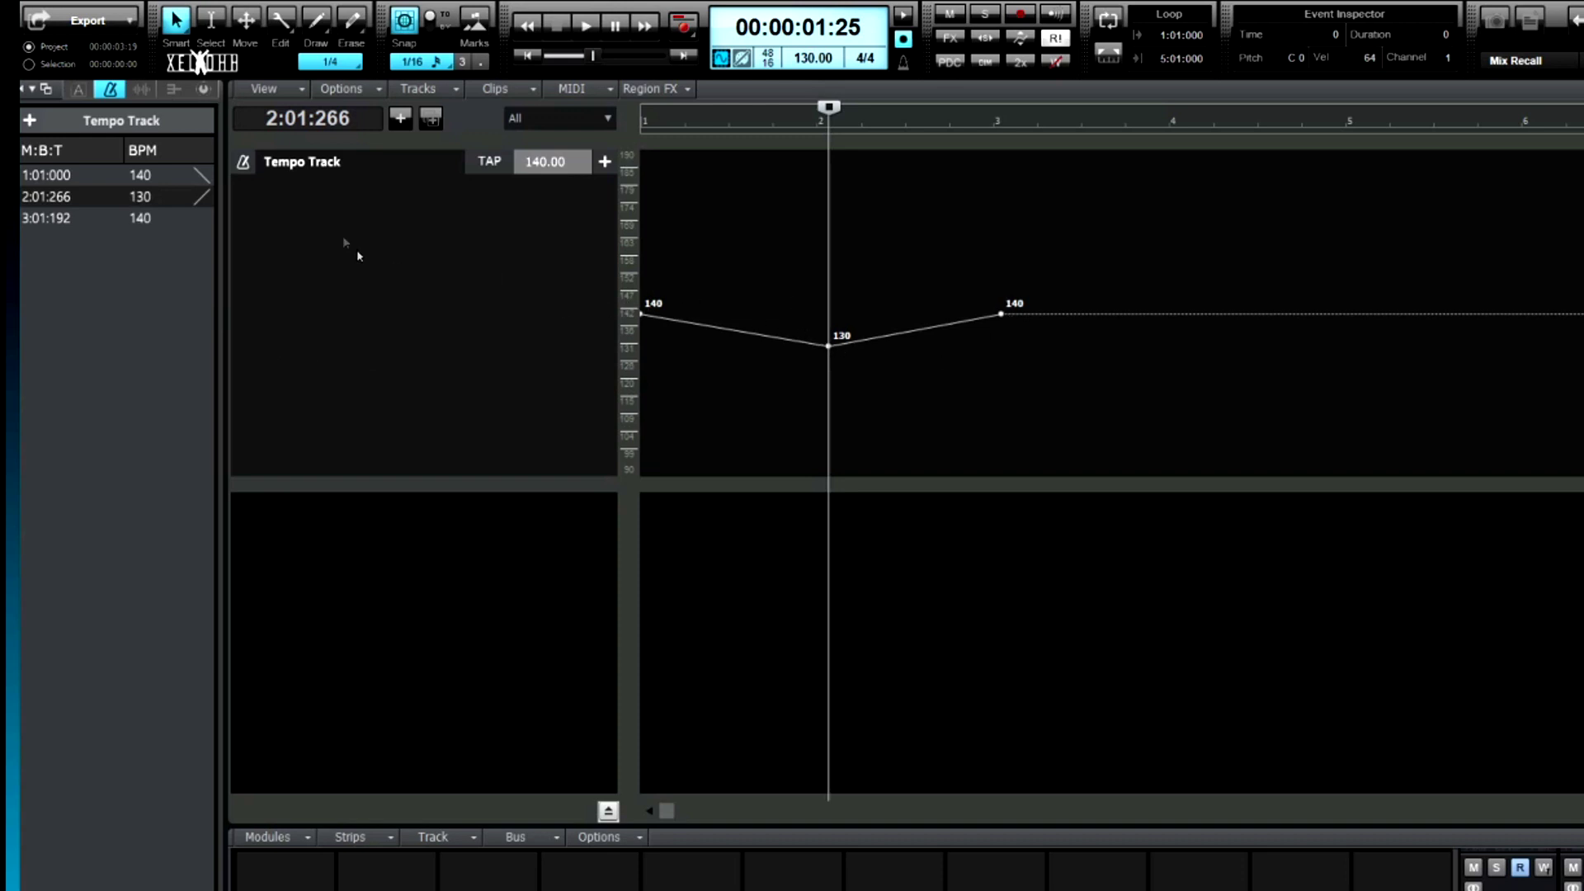
left_click(202, 201)
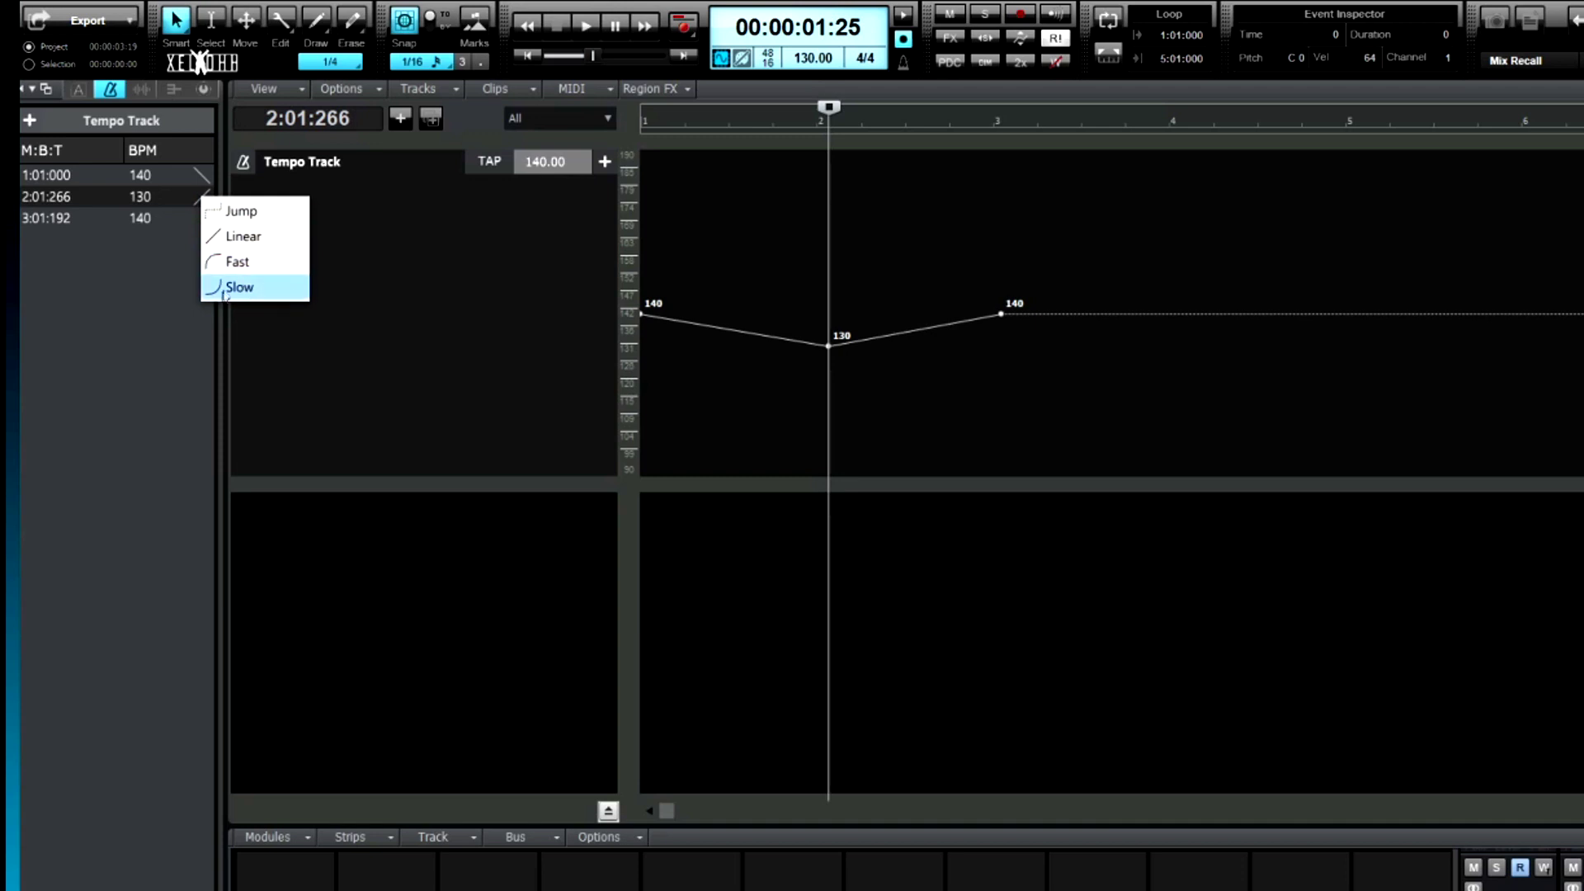
left_click(241, 213)
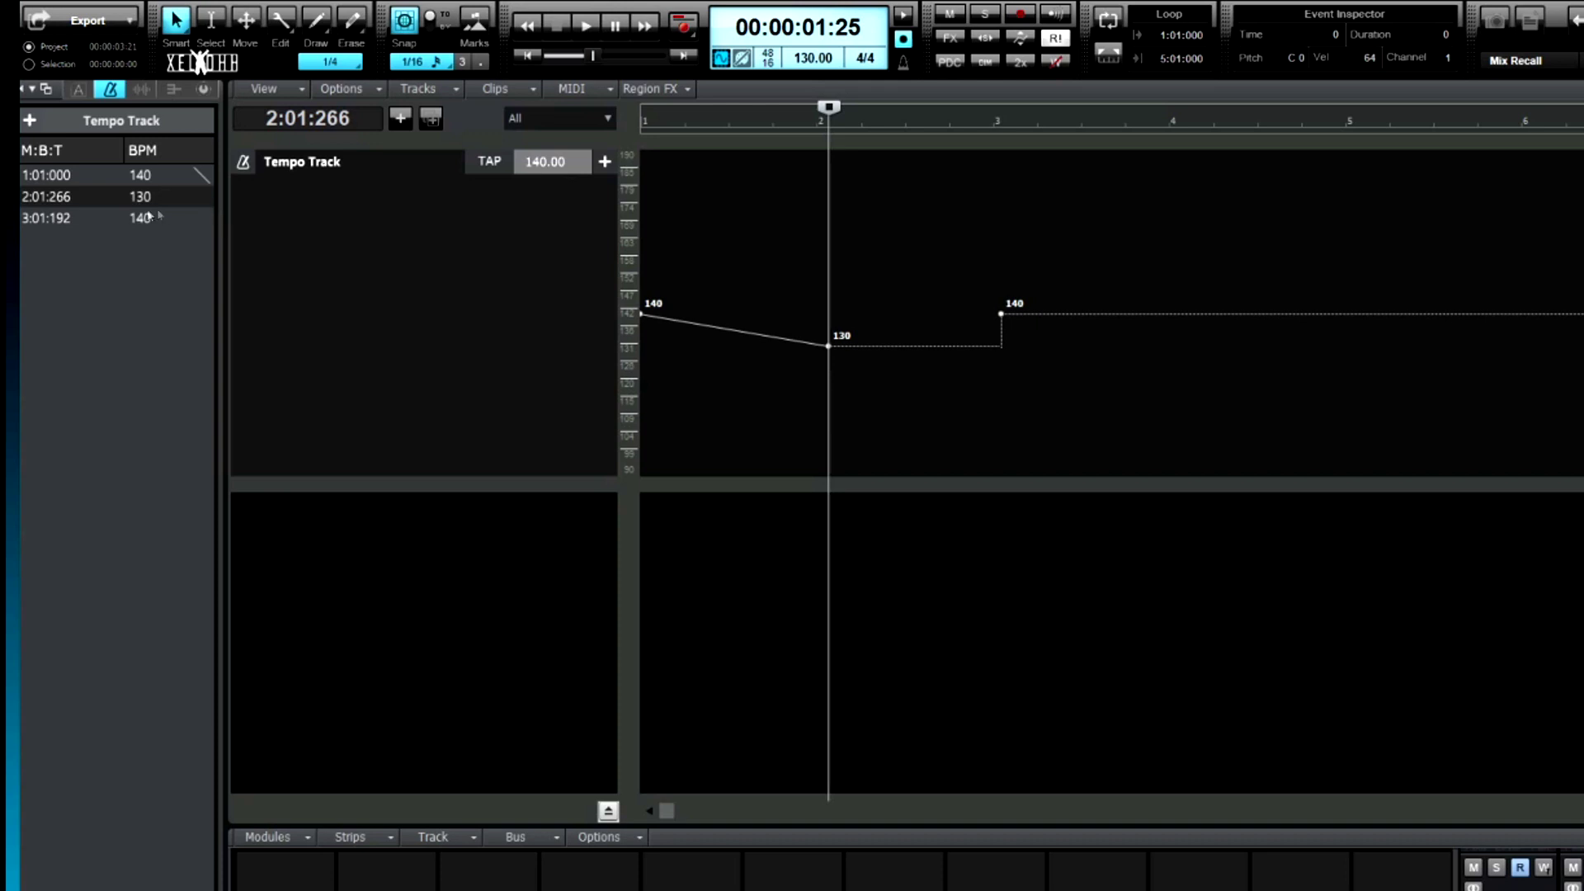
- Delete the tempo points at 2:01:266 and 3:01:192 from the tempo list
right_click(64, 205)
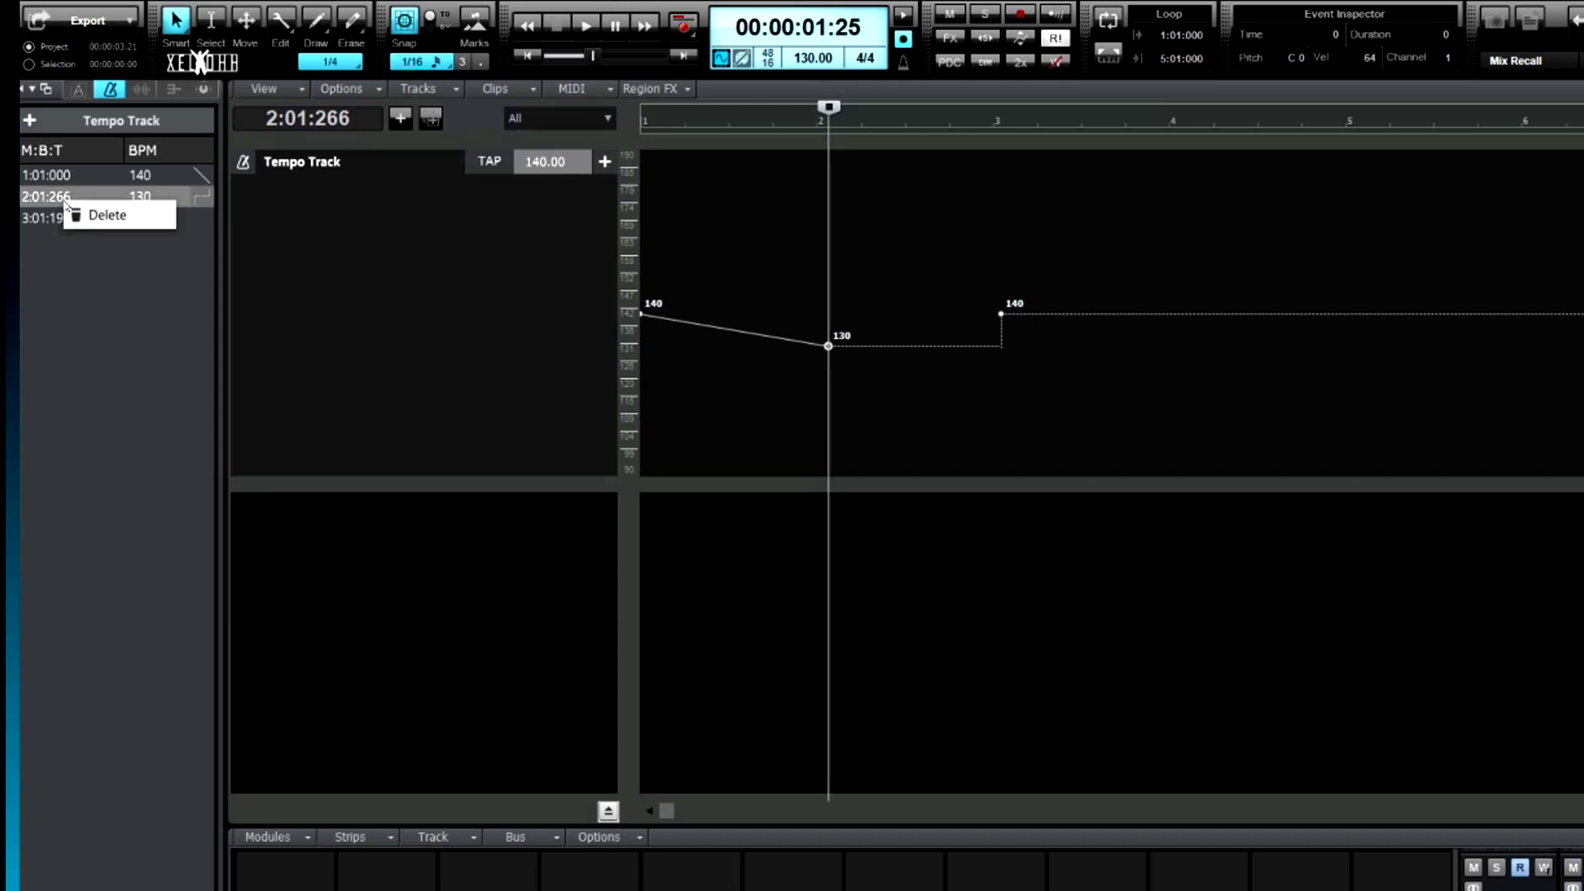
left_click(115, 220)
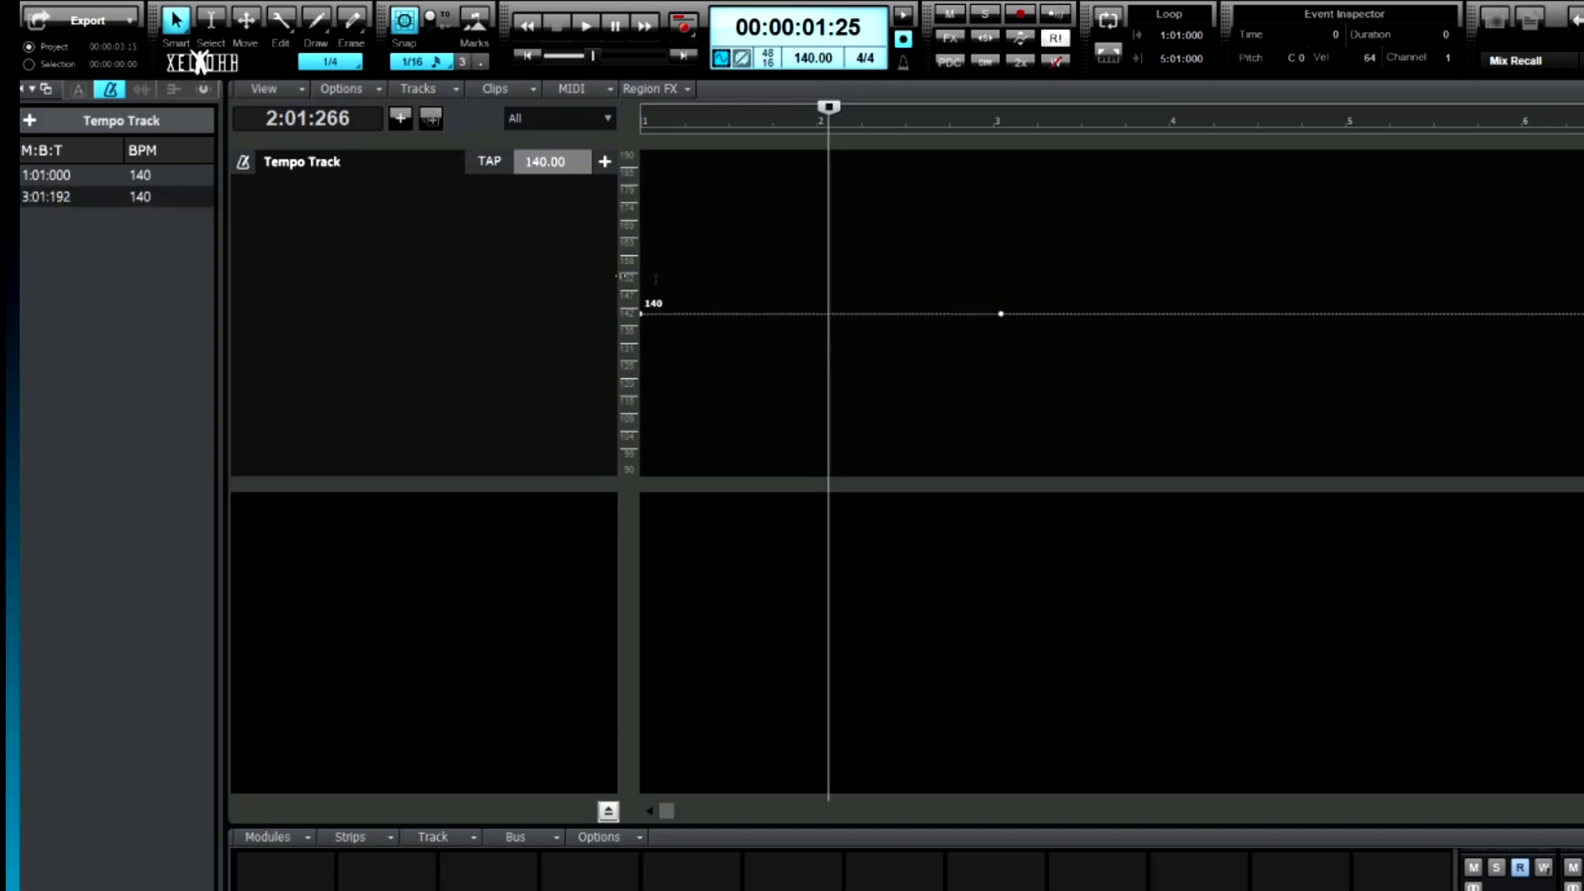
right_click(136, 205)
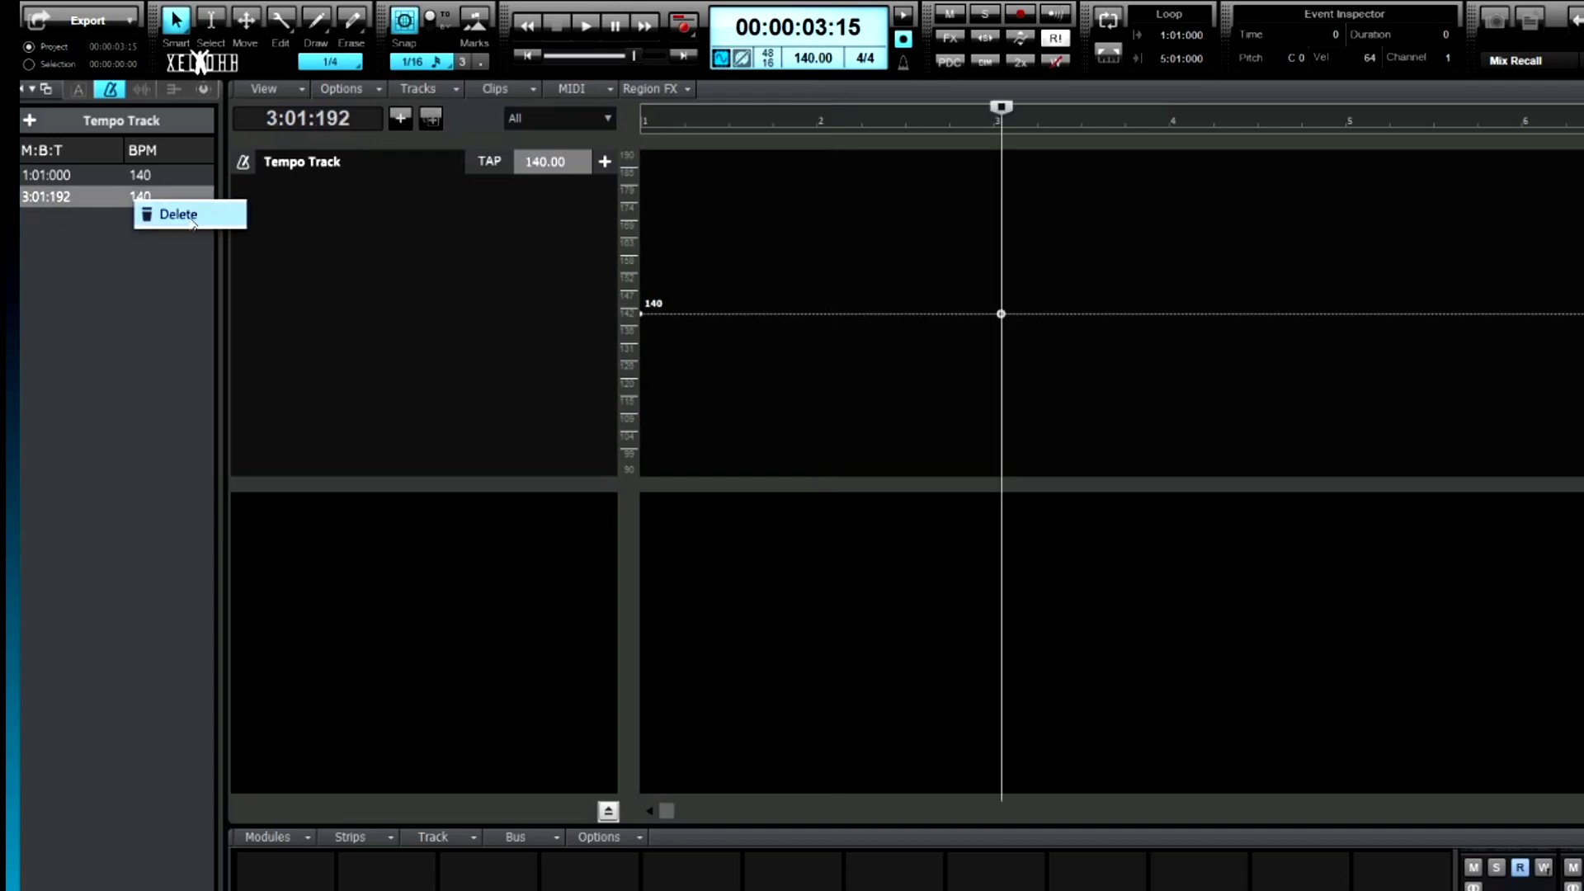
left_click(190, 214)
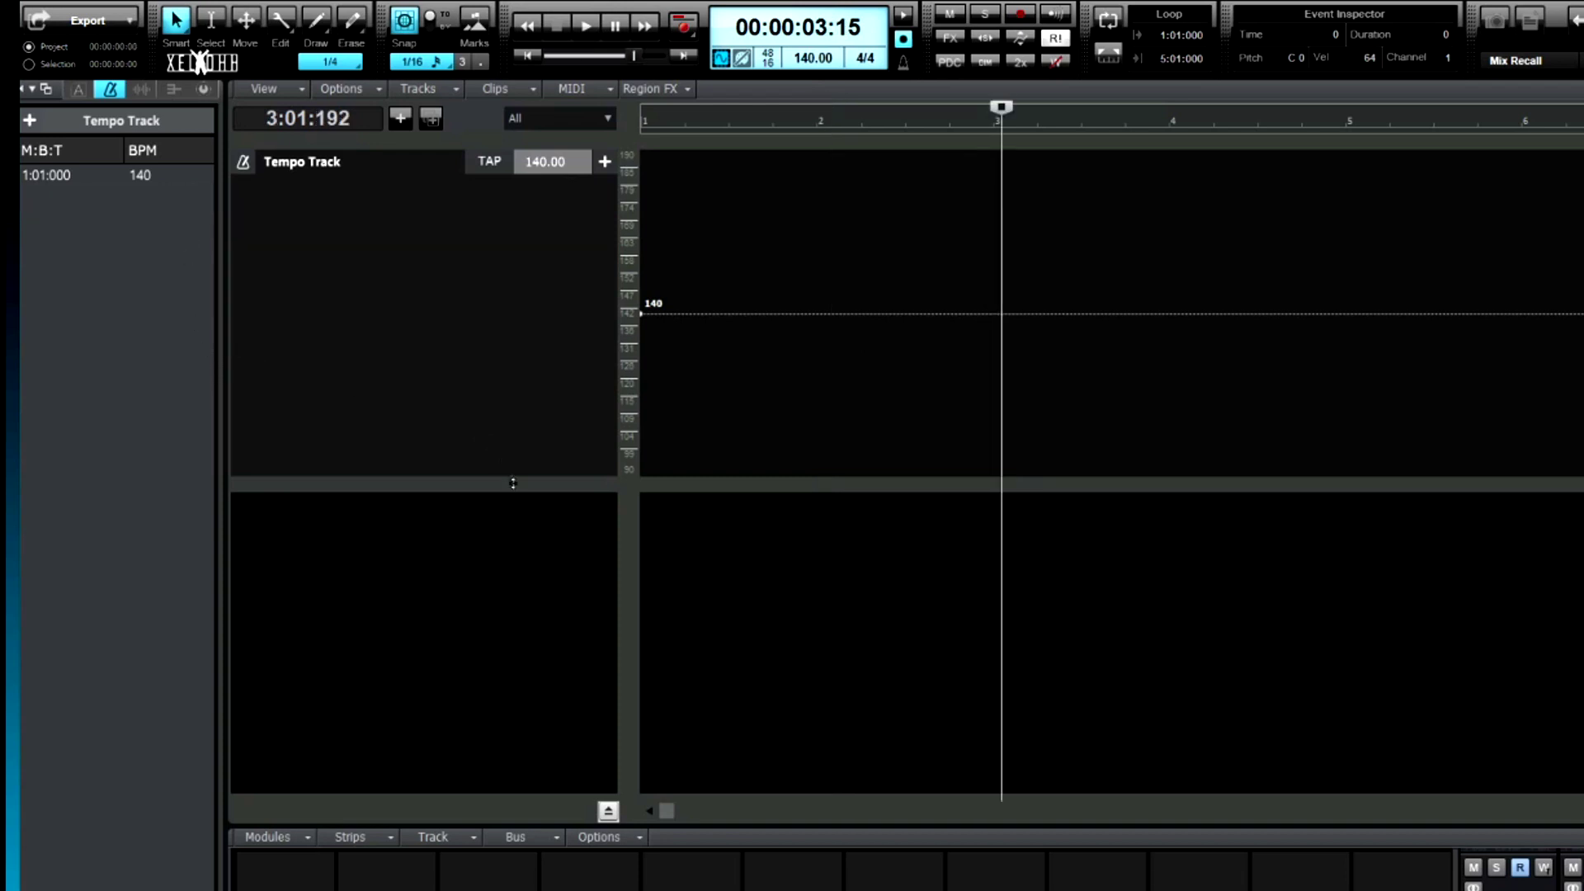
- Shrink and hide the tempo track, and show the Arranger sections in the inspector
left_click_drag(511, 479, 525, 220)
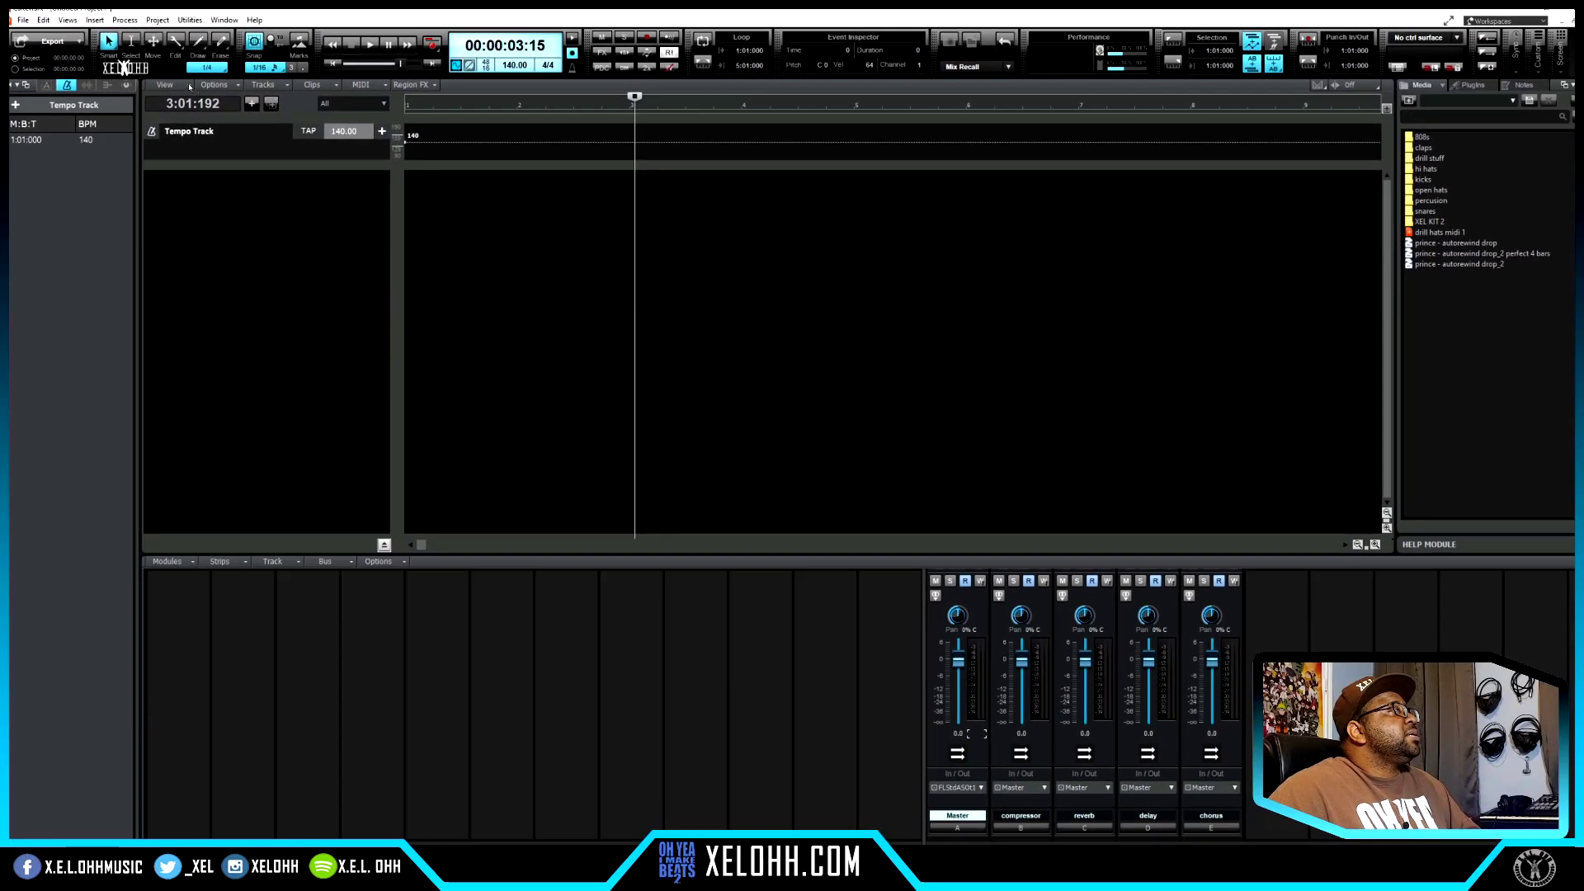
left_click(189, 86)
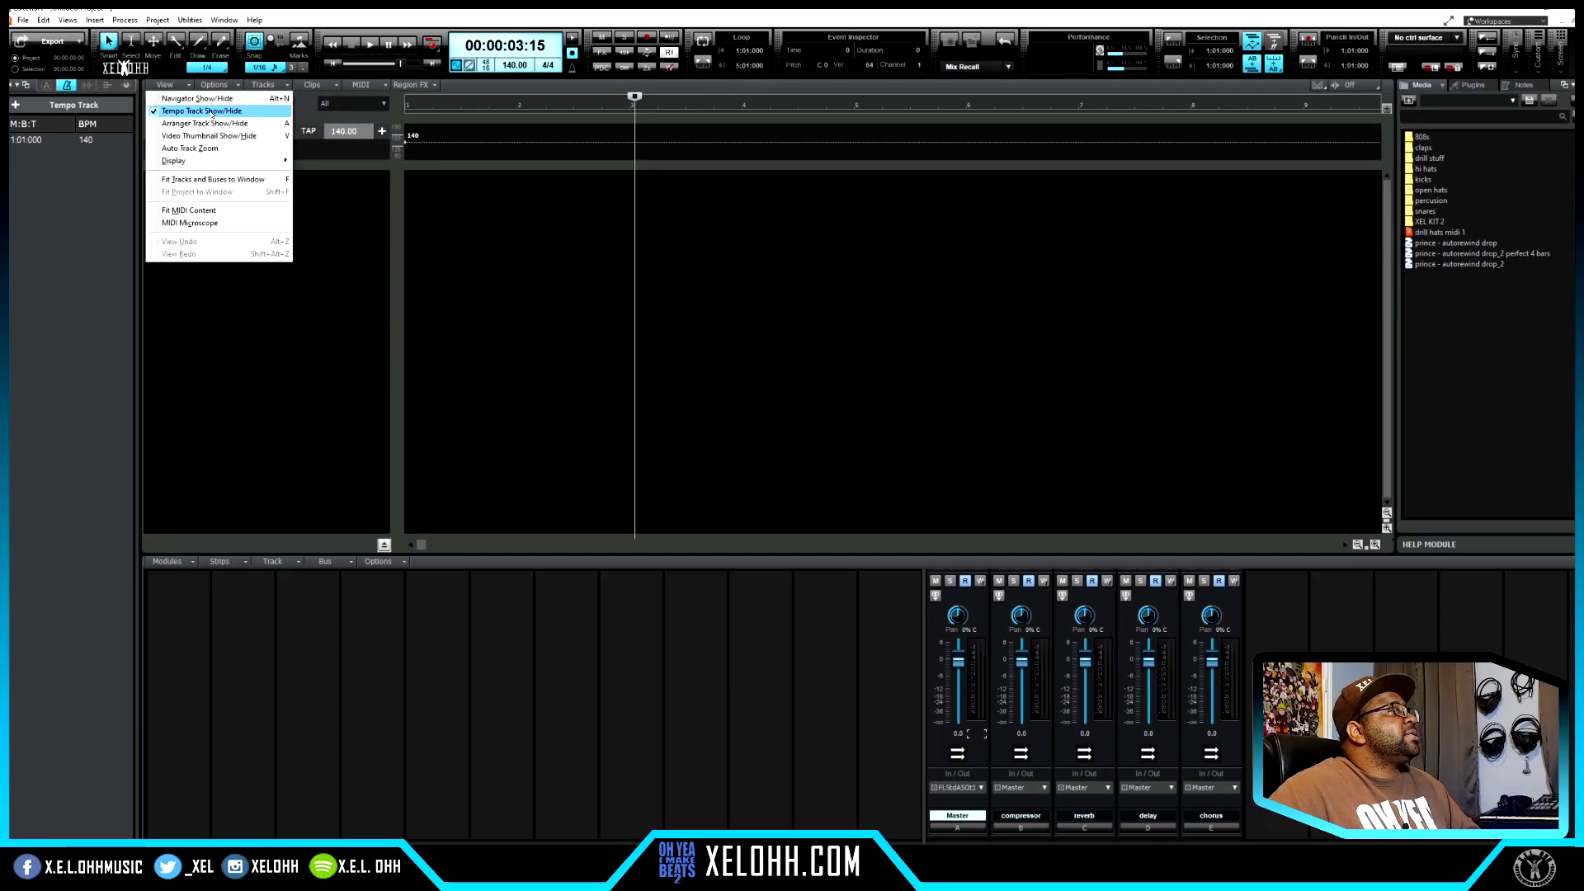
left_click(213, 112)
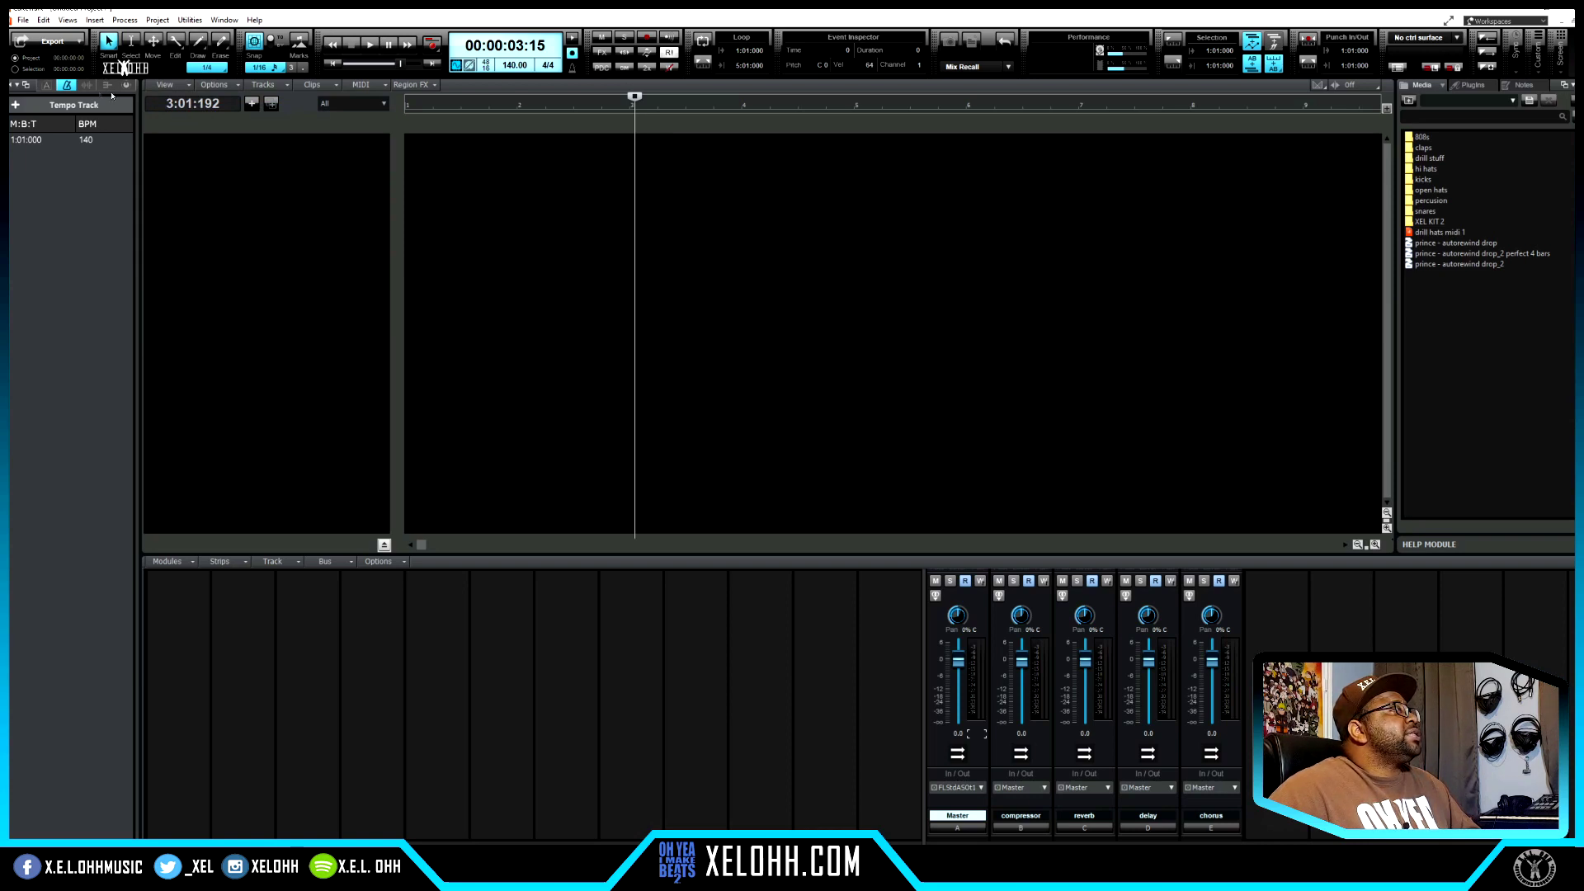
left_click(46, 85)
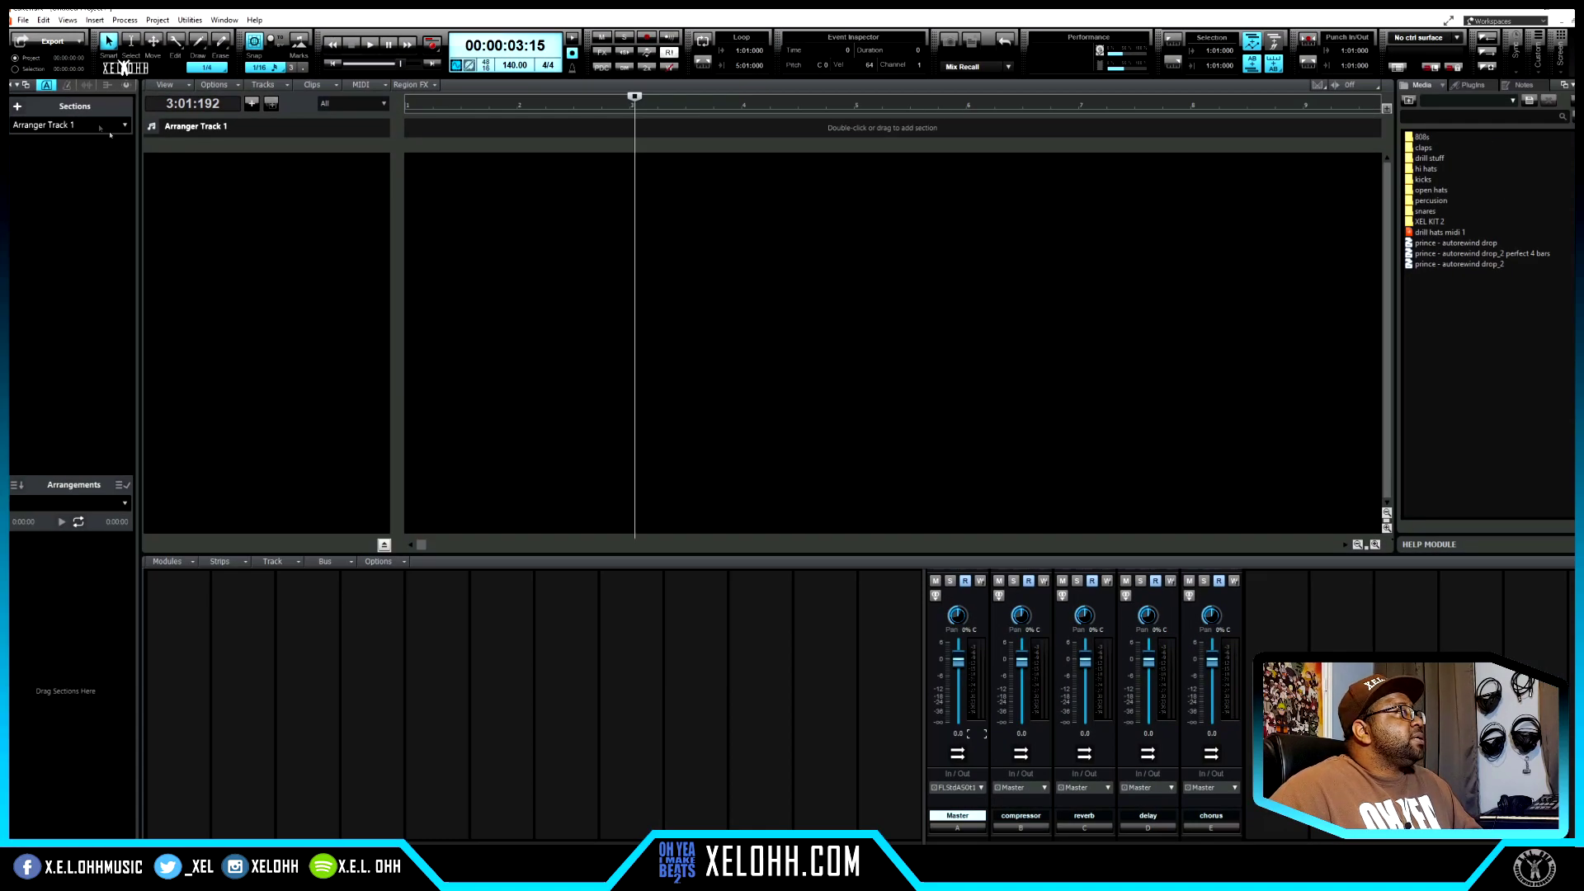
- Insert a PC2A Leveler module in the Master bus's ProChannel and place it above the EQ
left_click(125, 85)
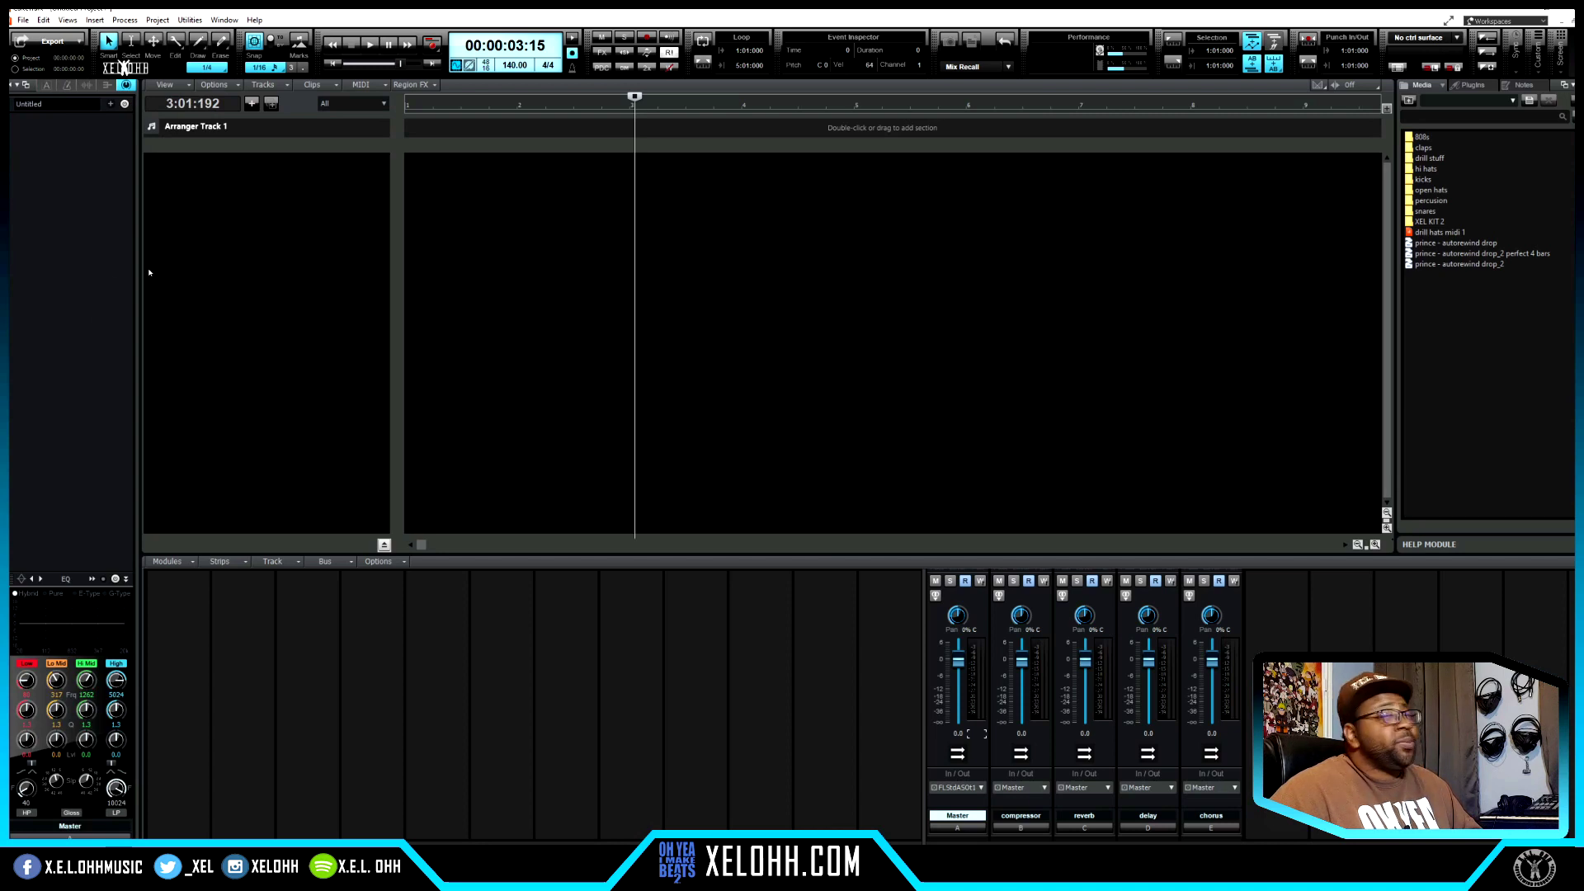
right_click(61, 291)
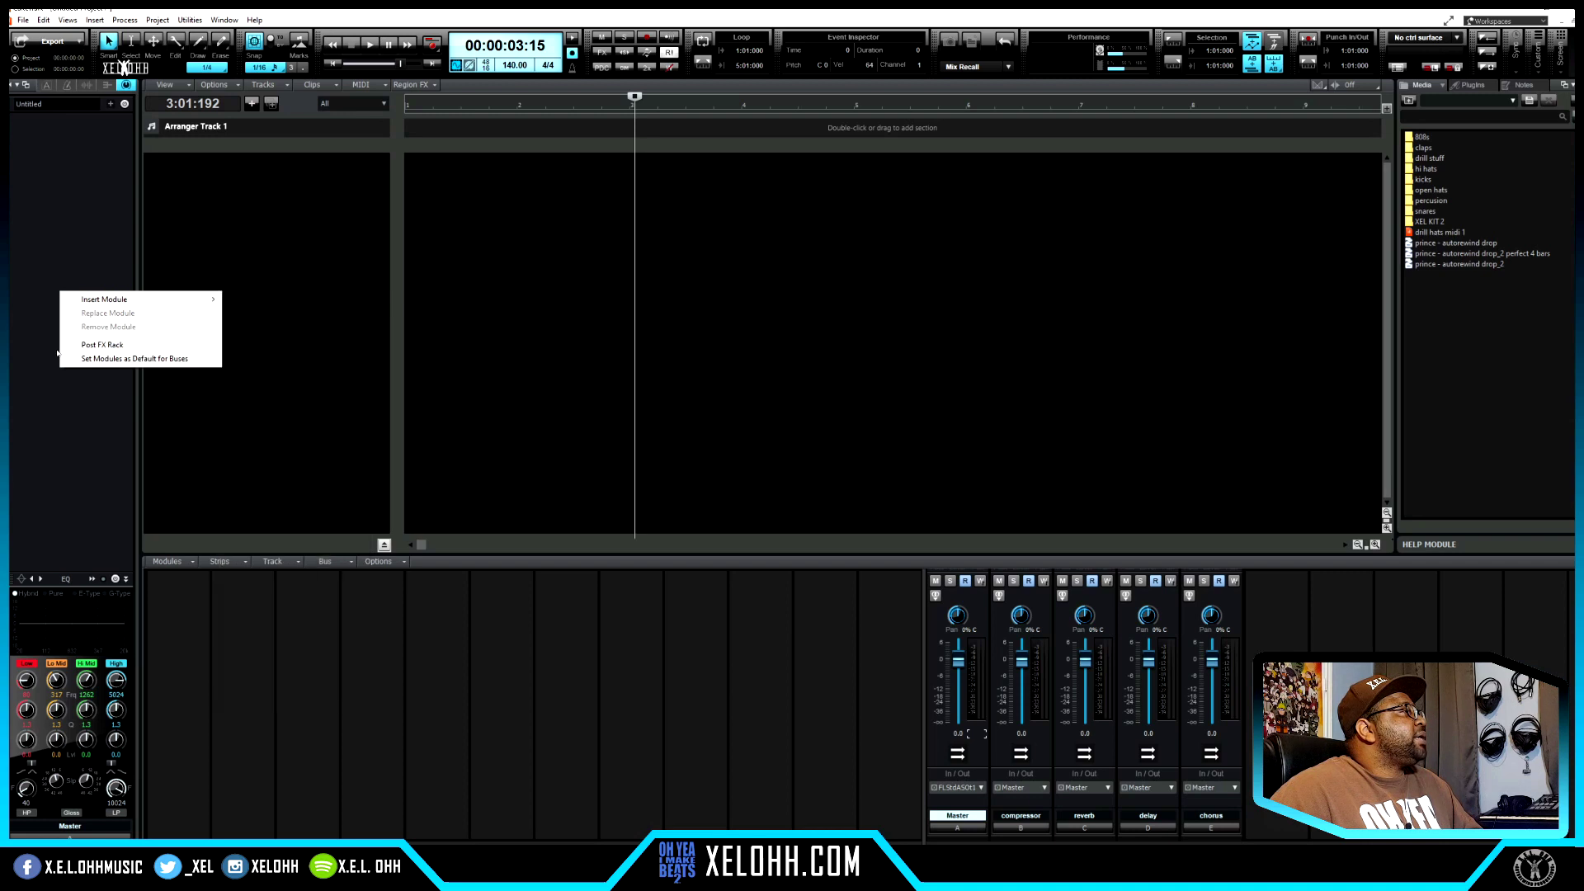
mouse_move(110, 299)
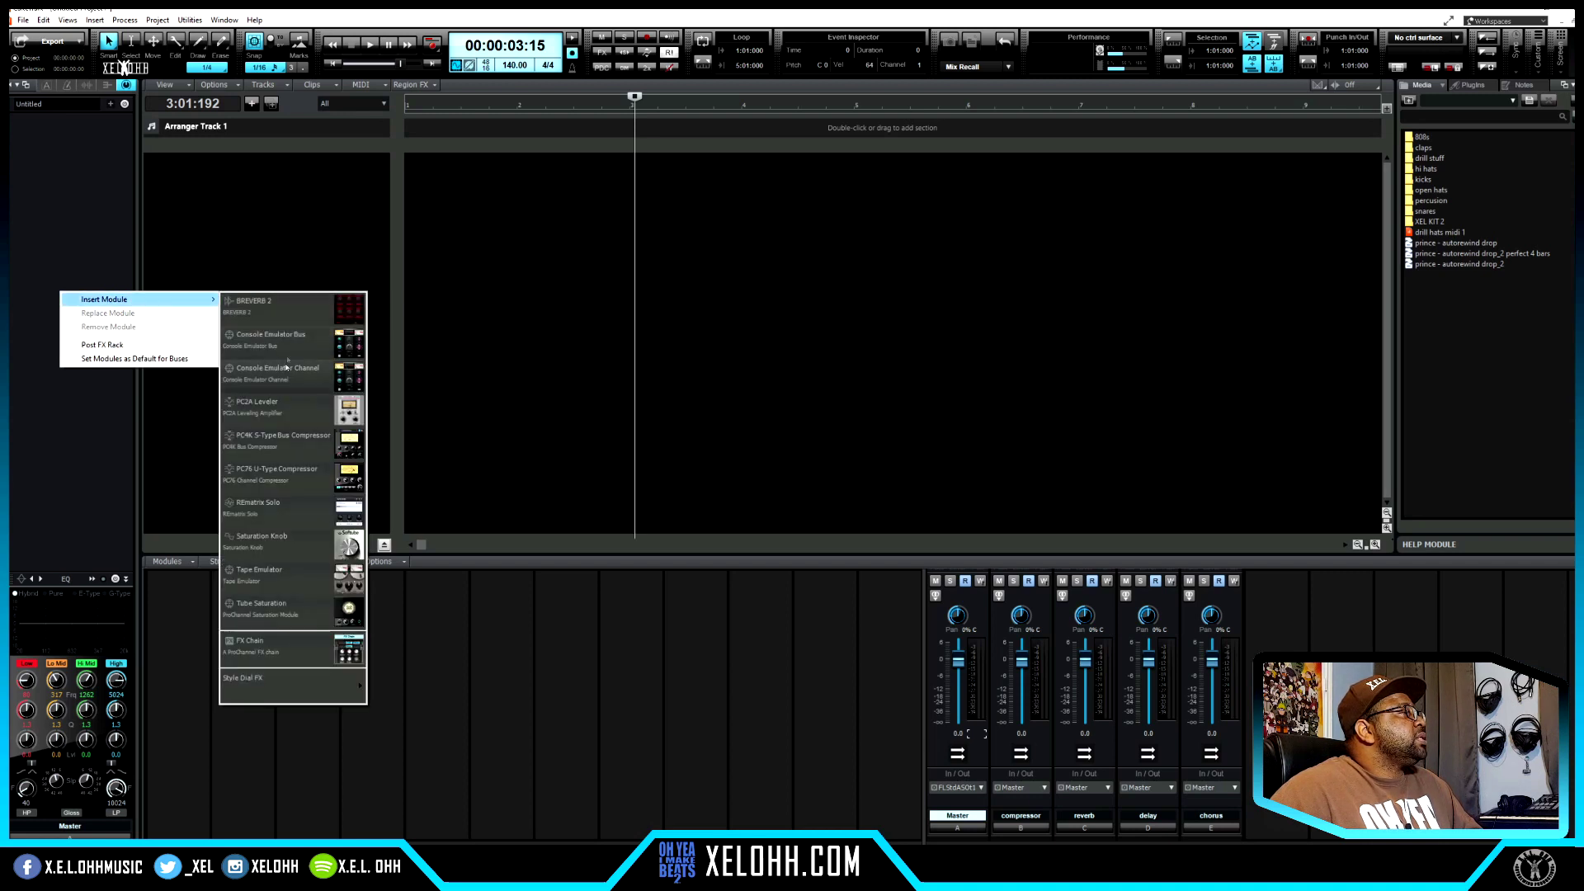
left_click(300, 410)
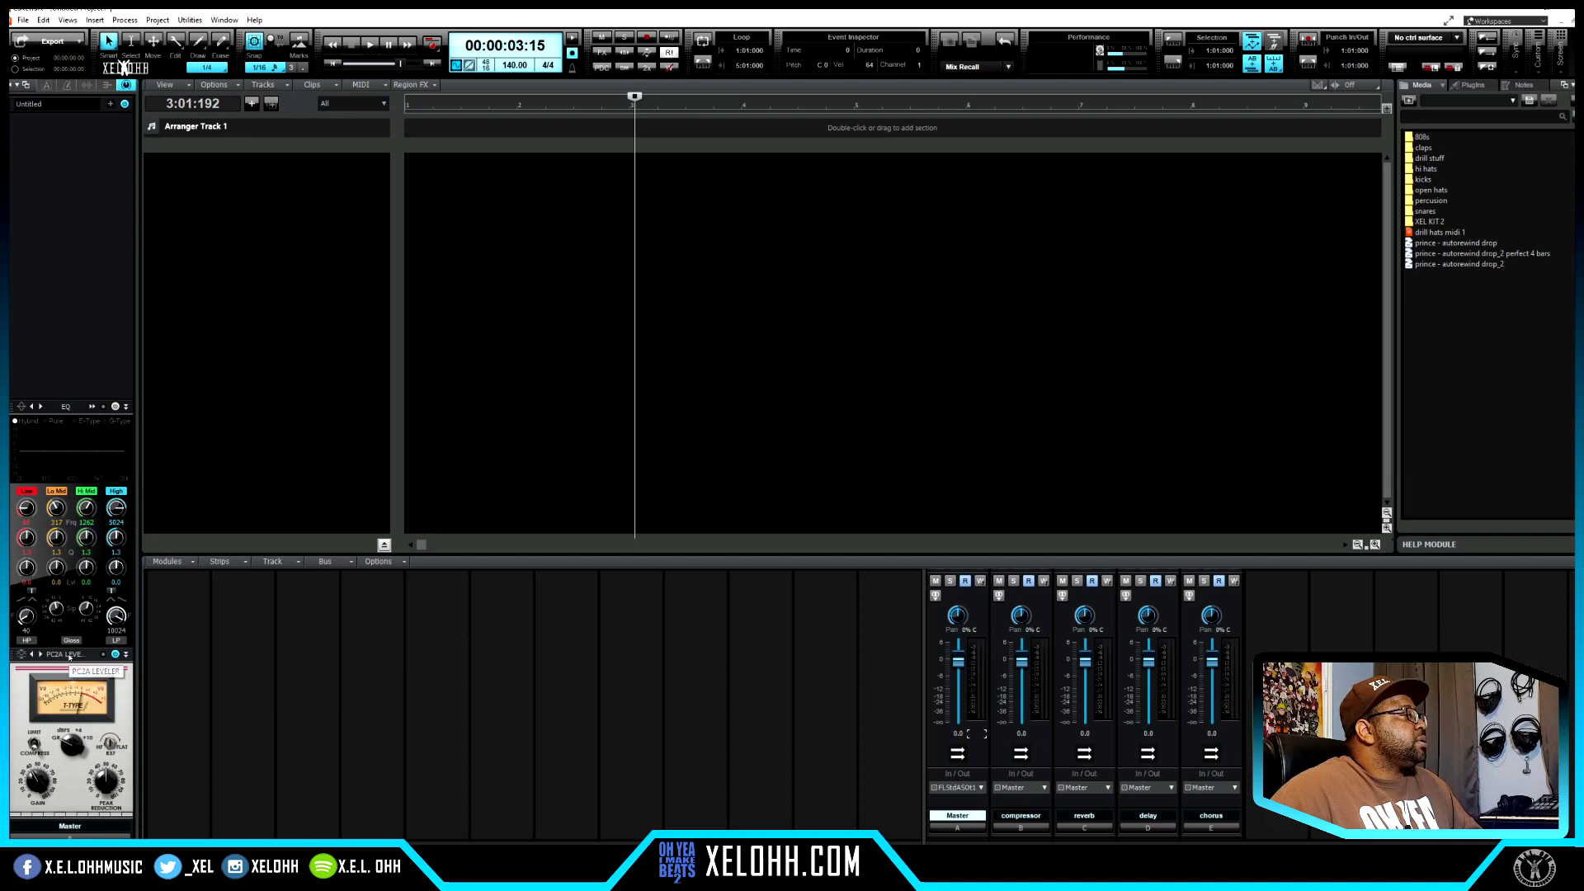
left_click_drag(70, 657, 69, 408)
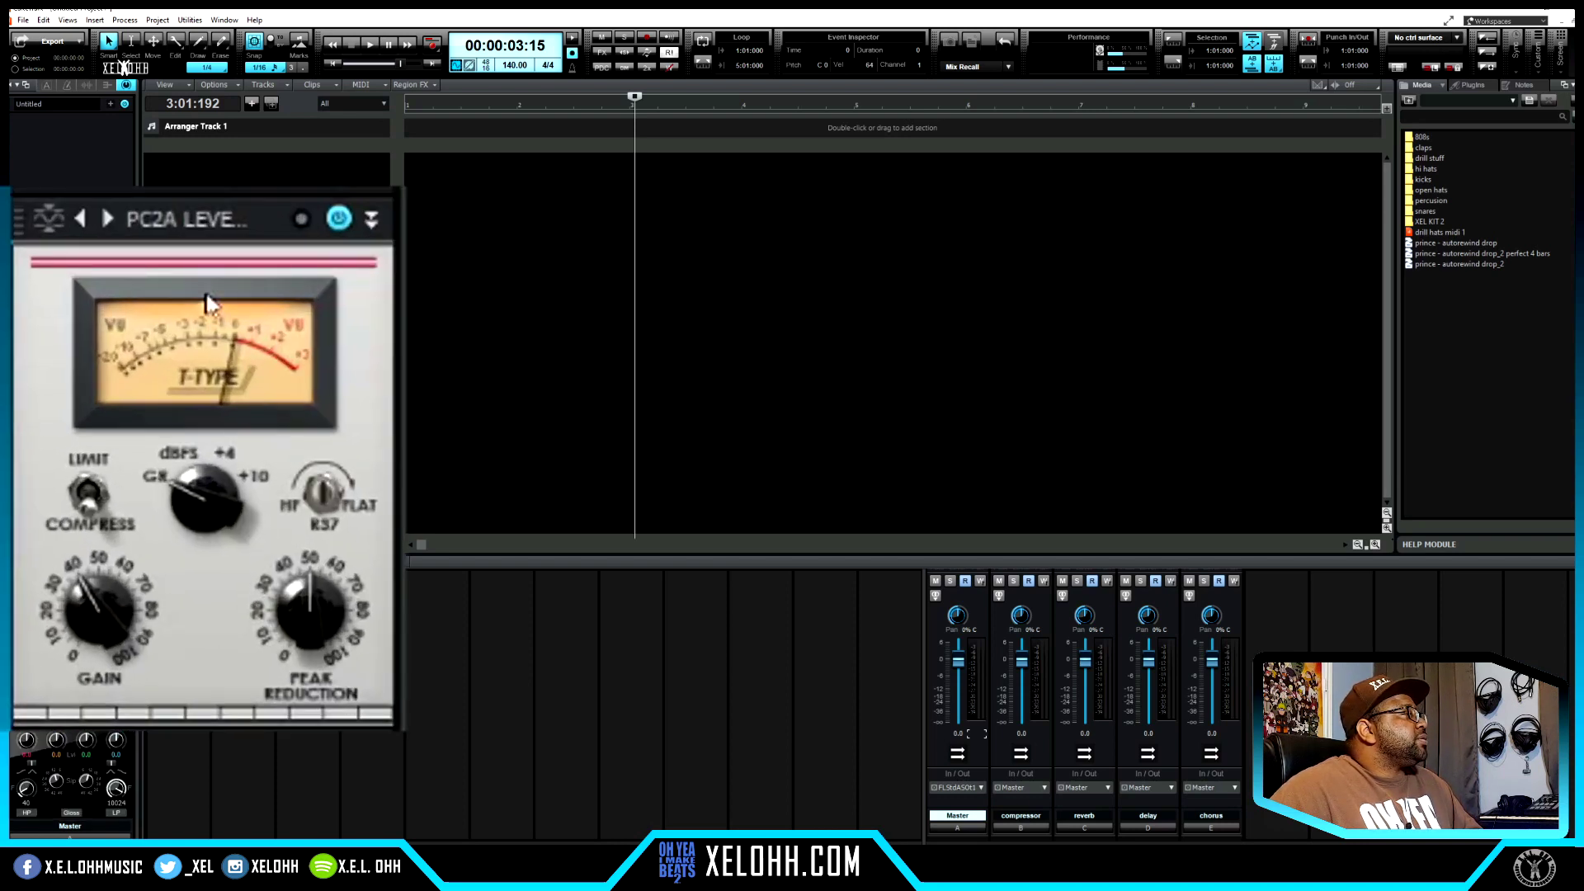
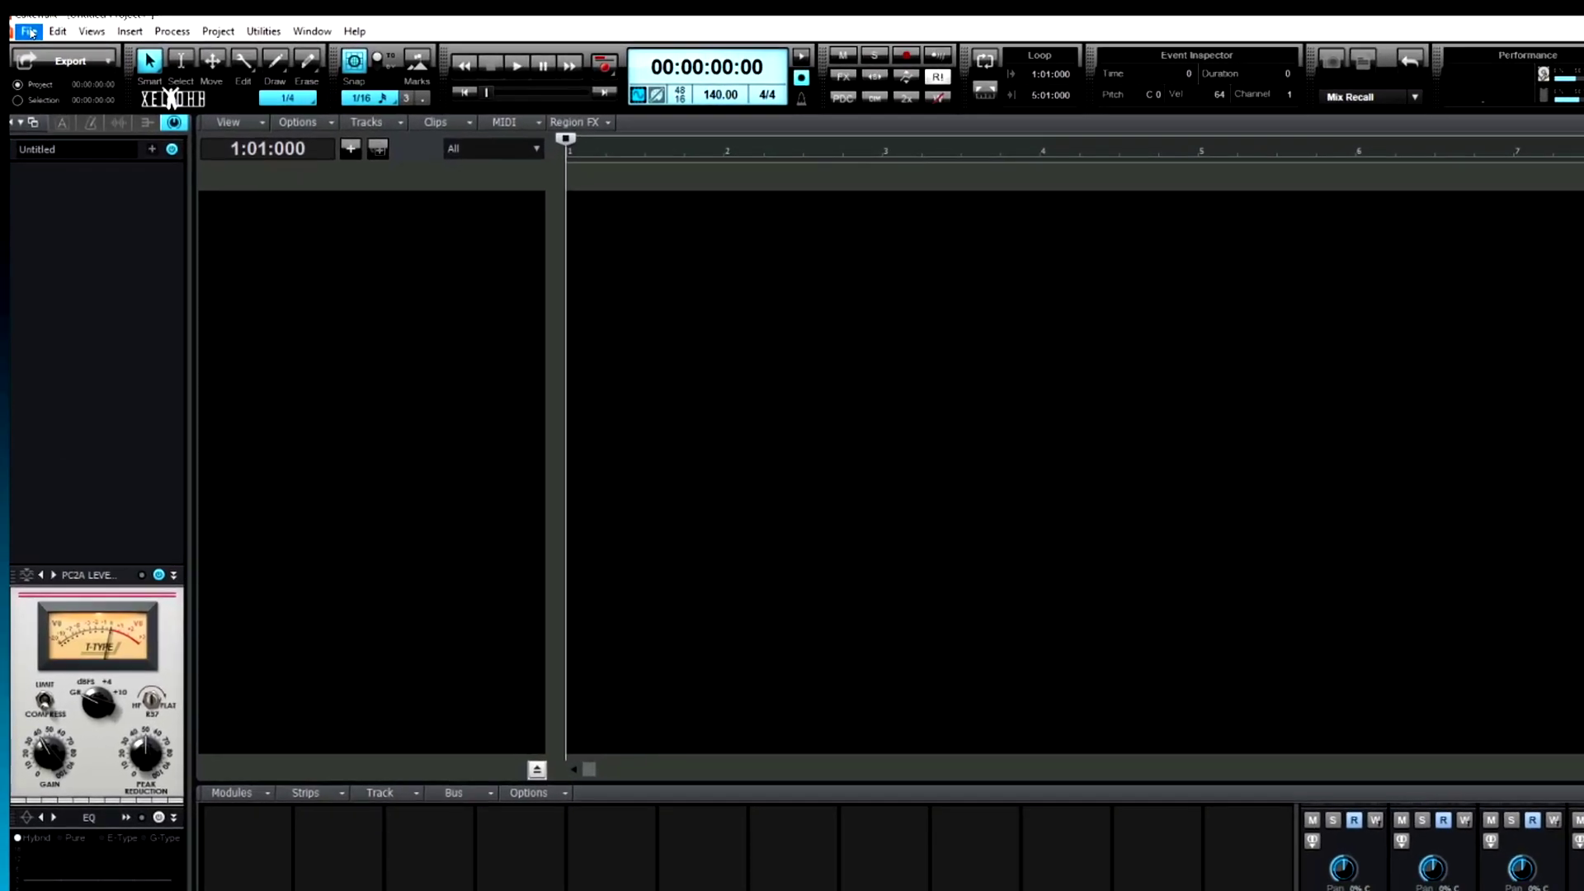
- Load the BandLab project "quick draw 140 BPM- trap type beat" and fit its tracks and buses to the window
left_click(24, 19)
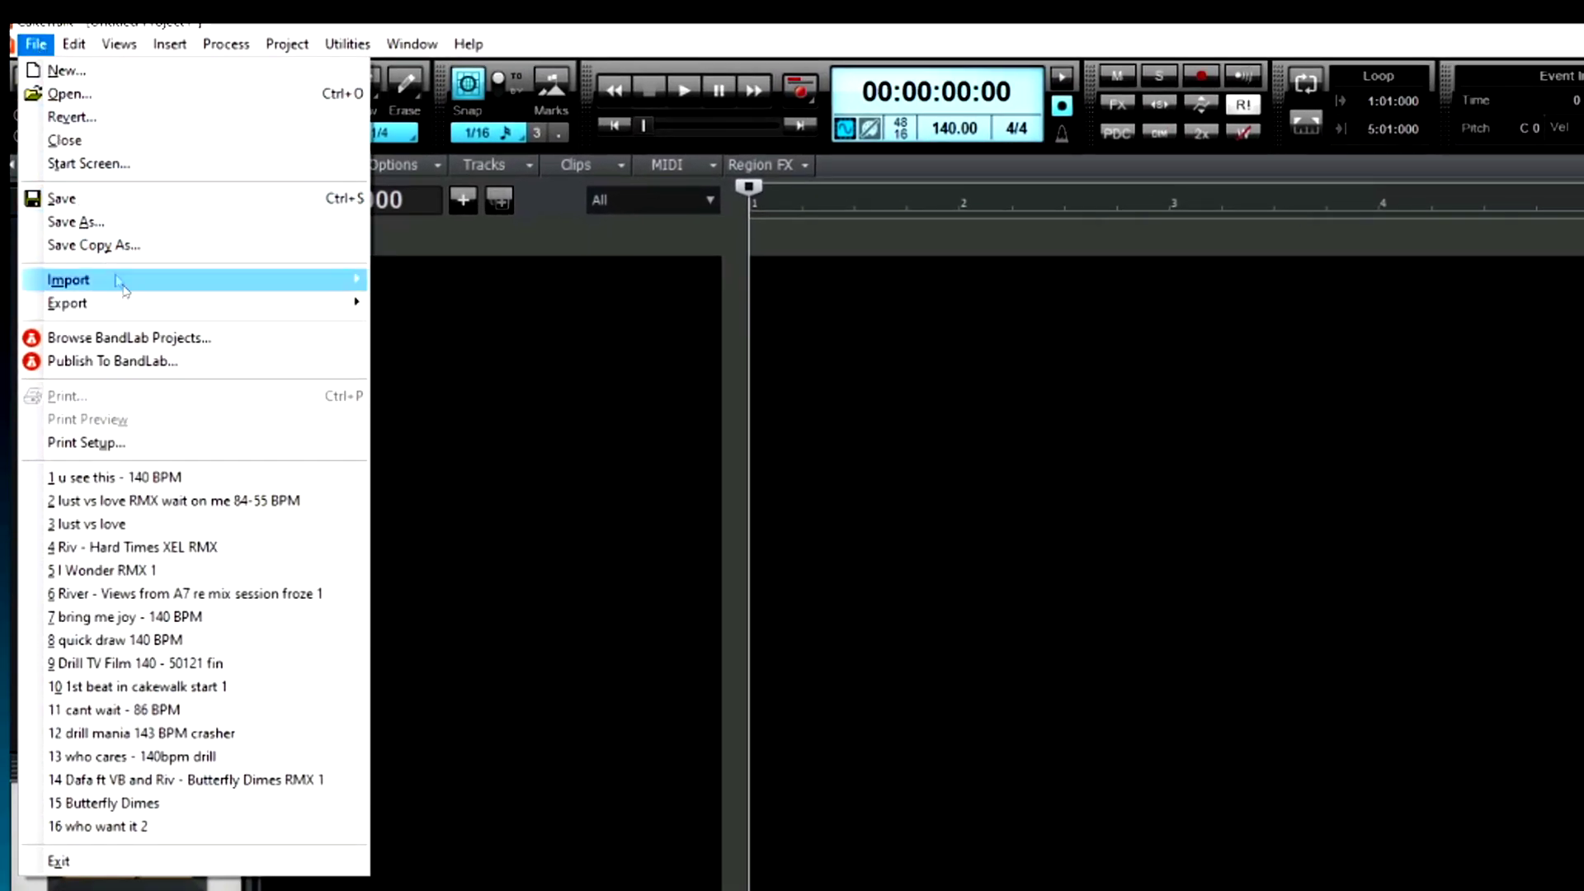
left_click(183, 342)
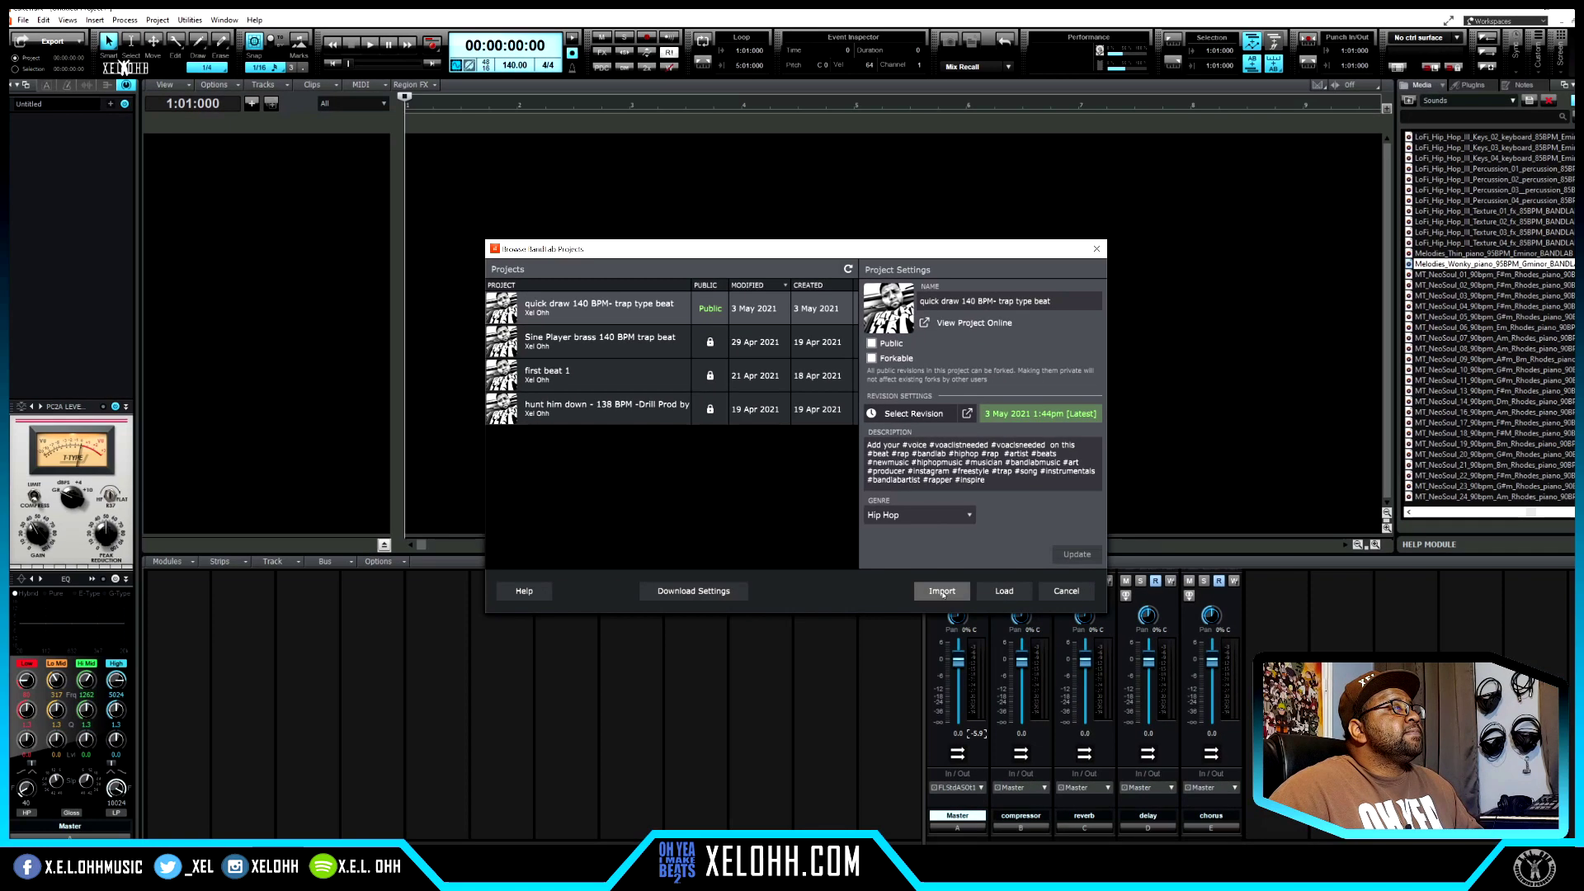
left_click(1008, 594)
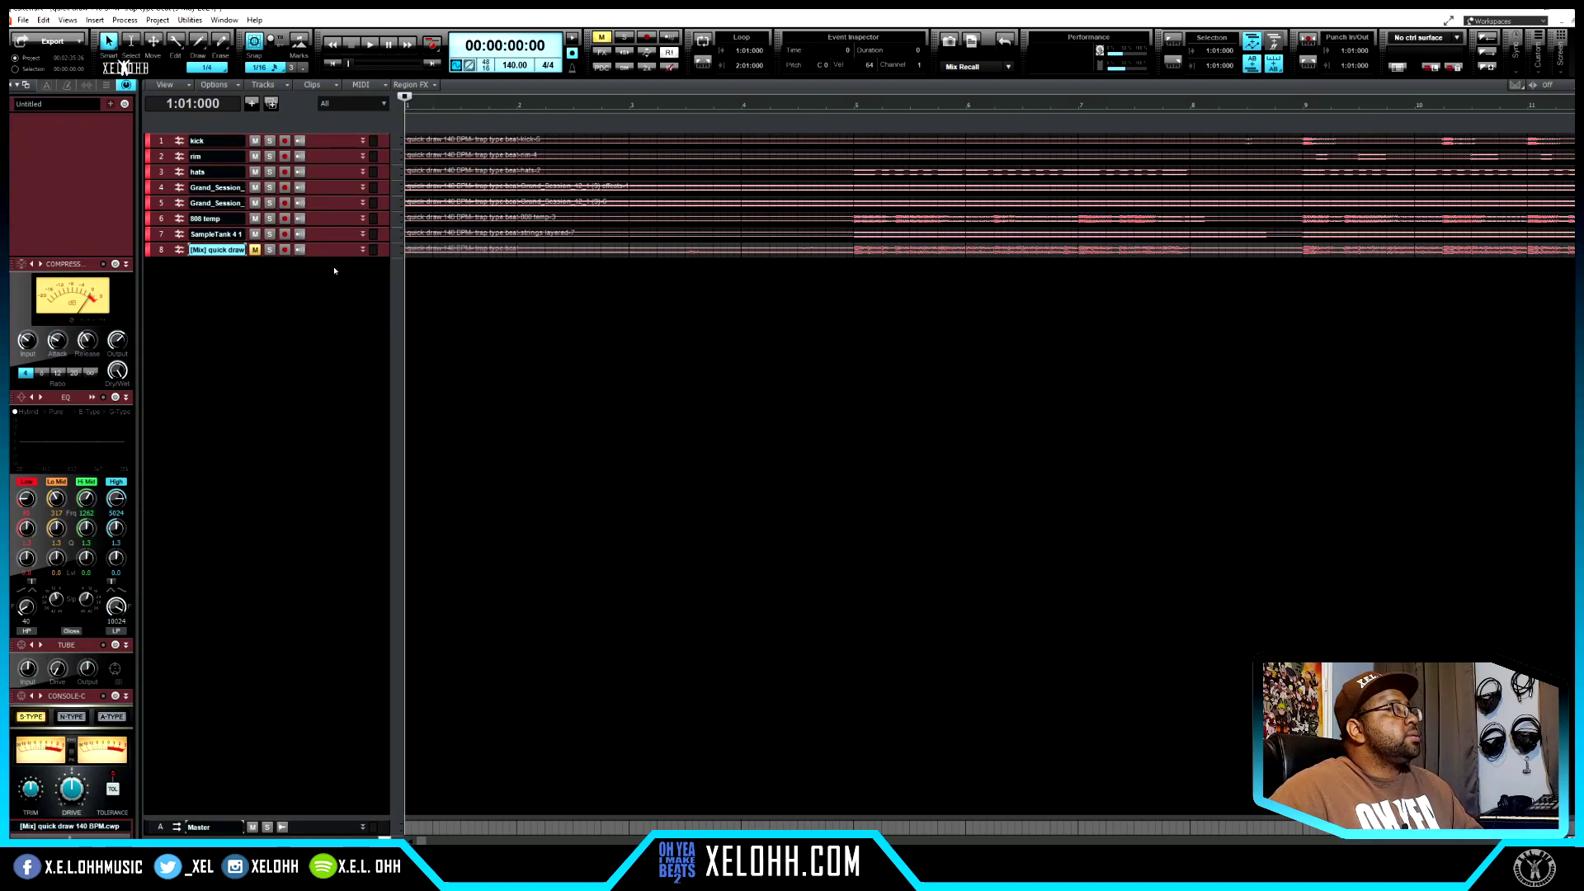
key("f")
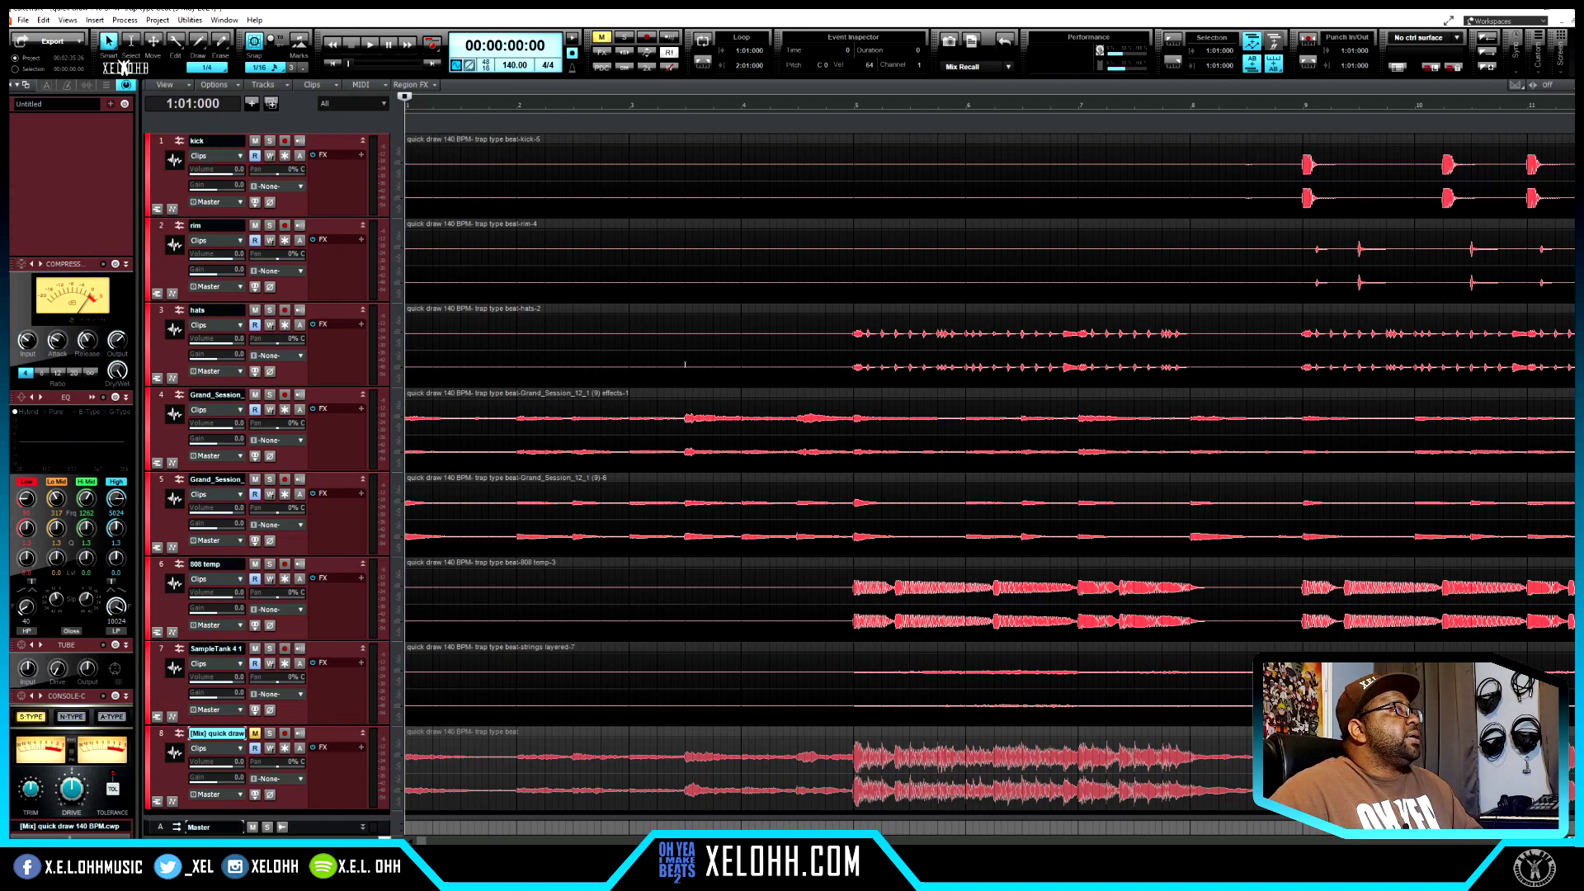
- Play the loaded project from the start with the whole arrangement fitted in the track view, and stop playback
key("space")
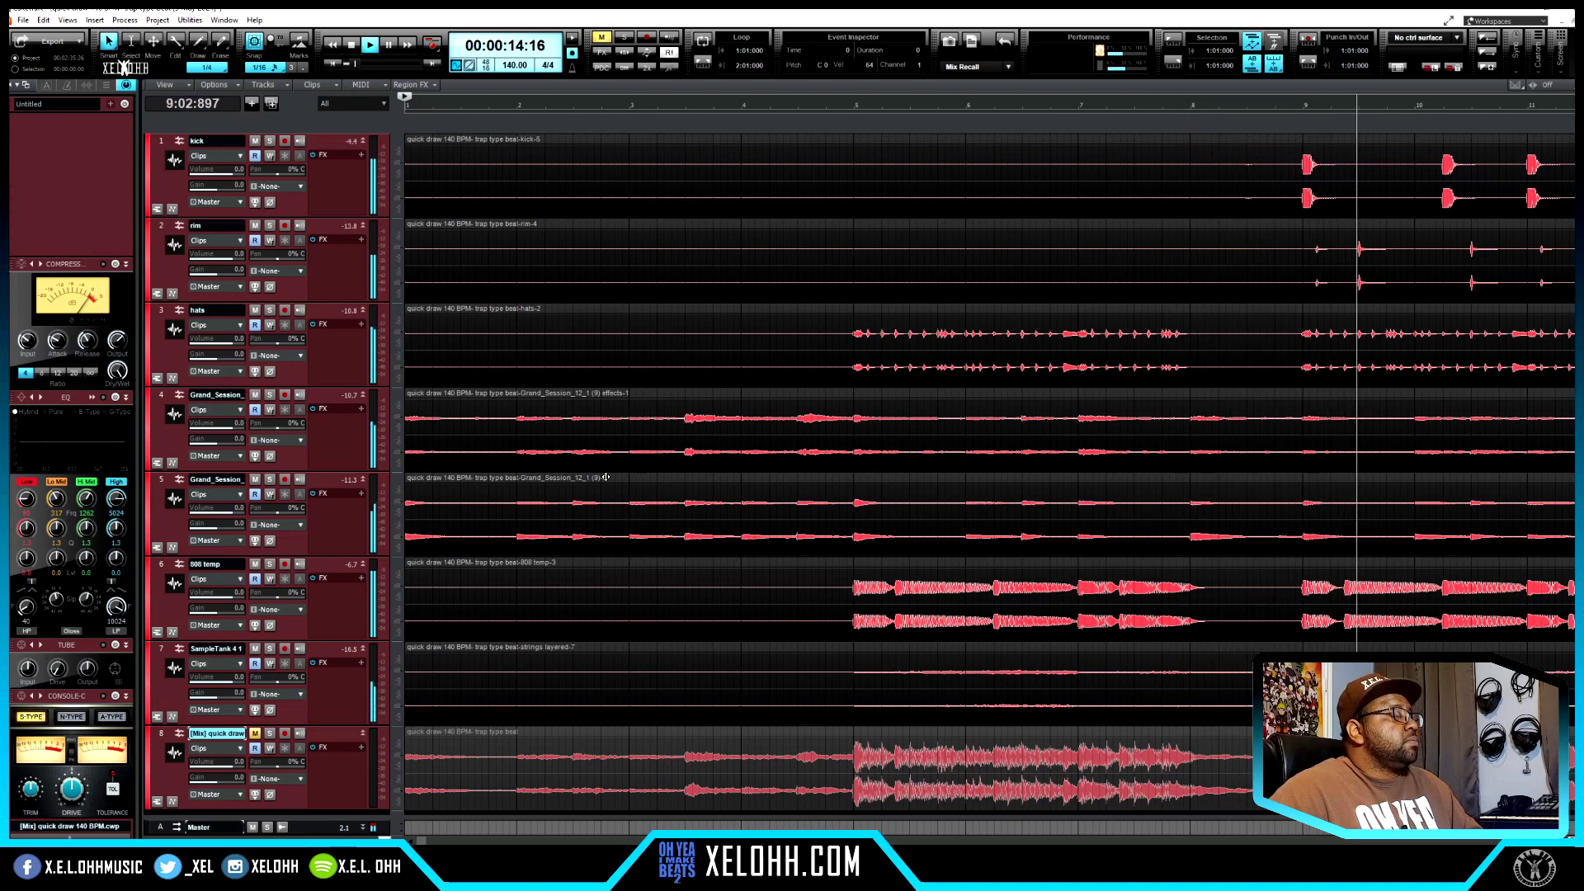
scroll(606, 477, "down", 5)
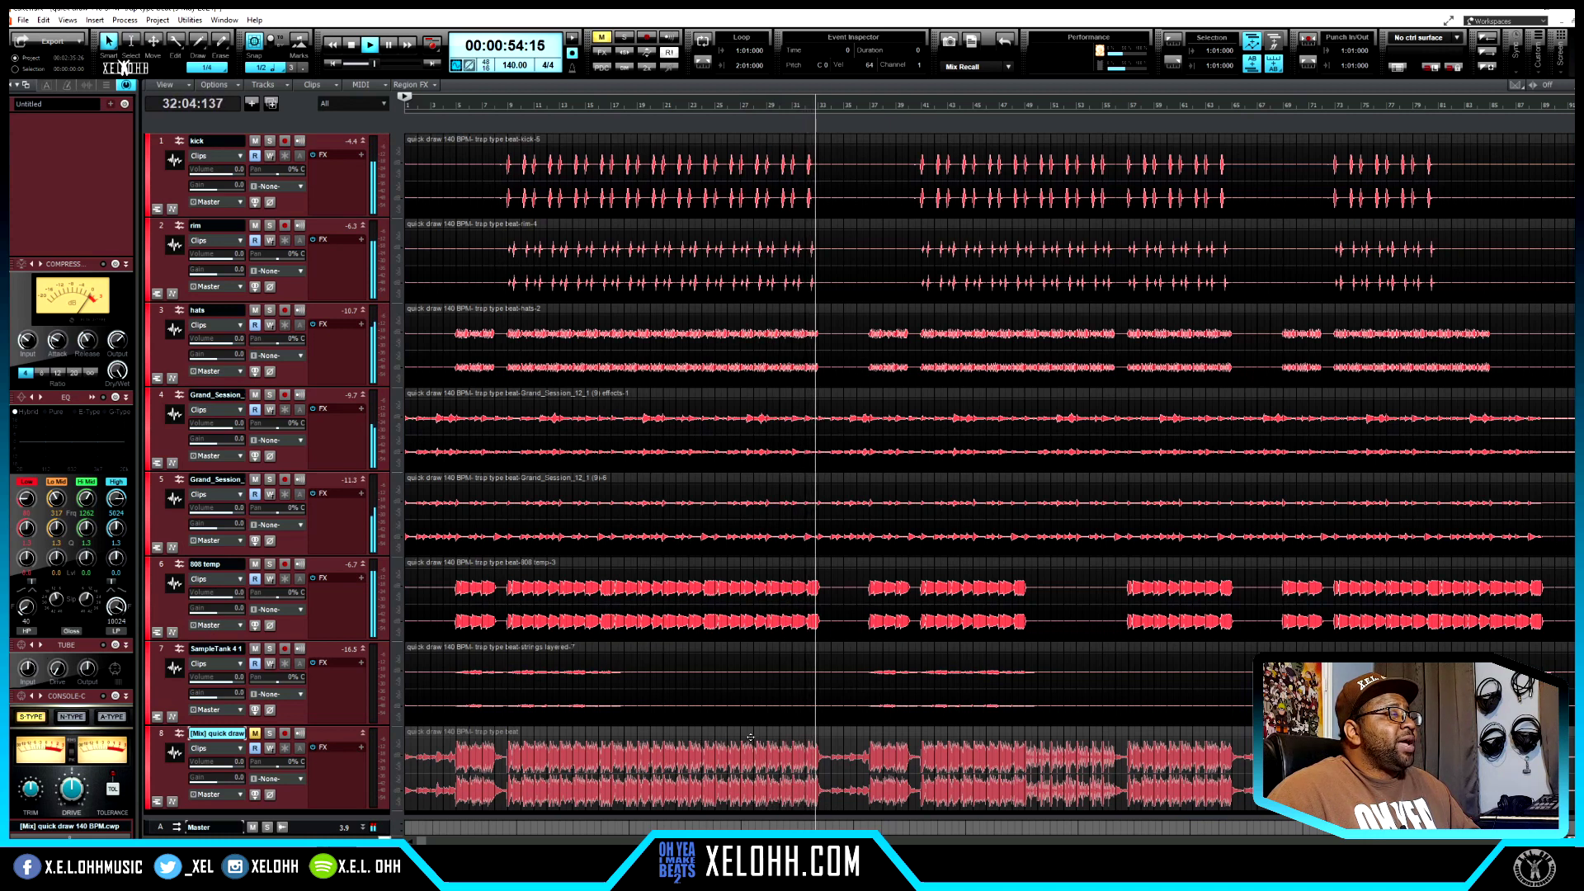
key("space")
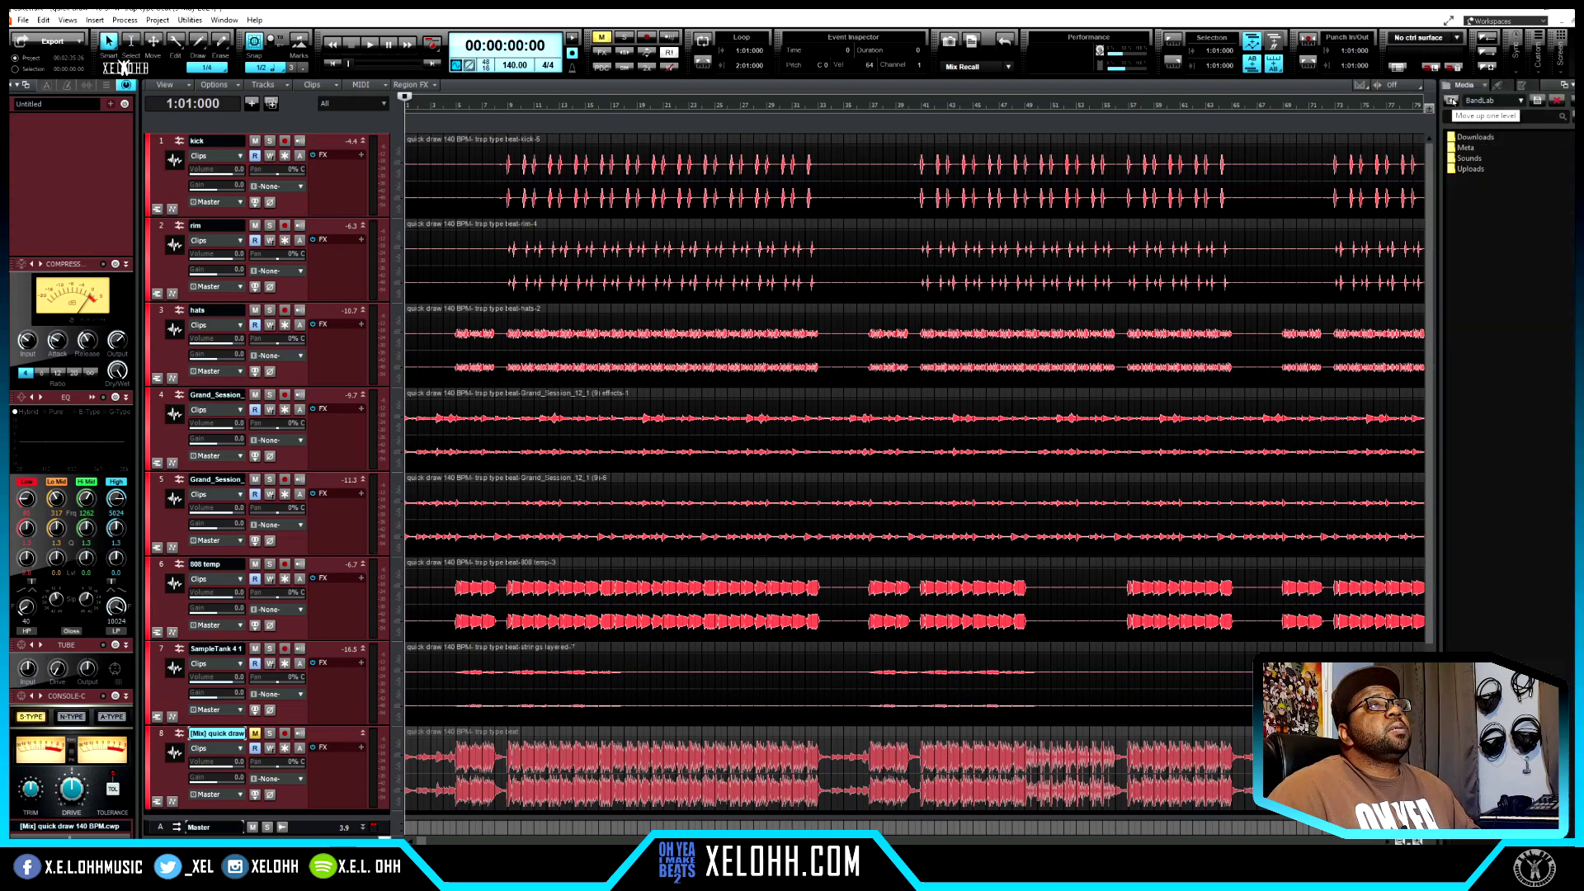
- Add "prince - autorewind drop_2 perfect 4 bars" from the XEL drum kit folder as a new track and move its clip to bar 3
left_click(1497, 100)
left_click(1487, 296)
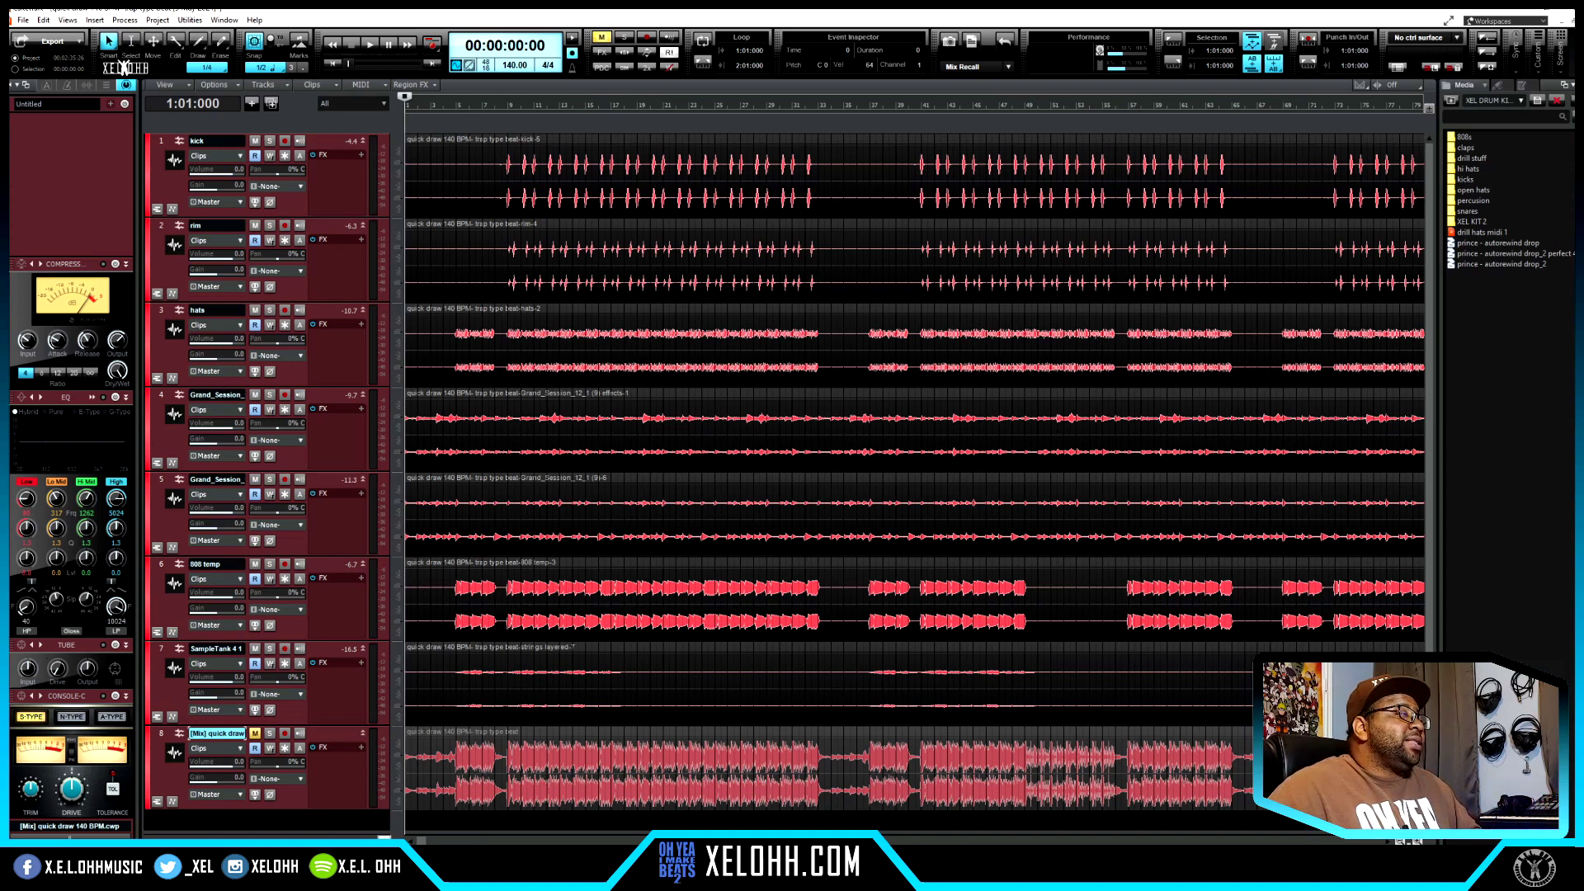
left_click_drag(1492, 257, 372, 511)
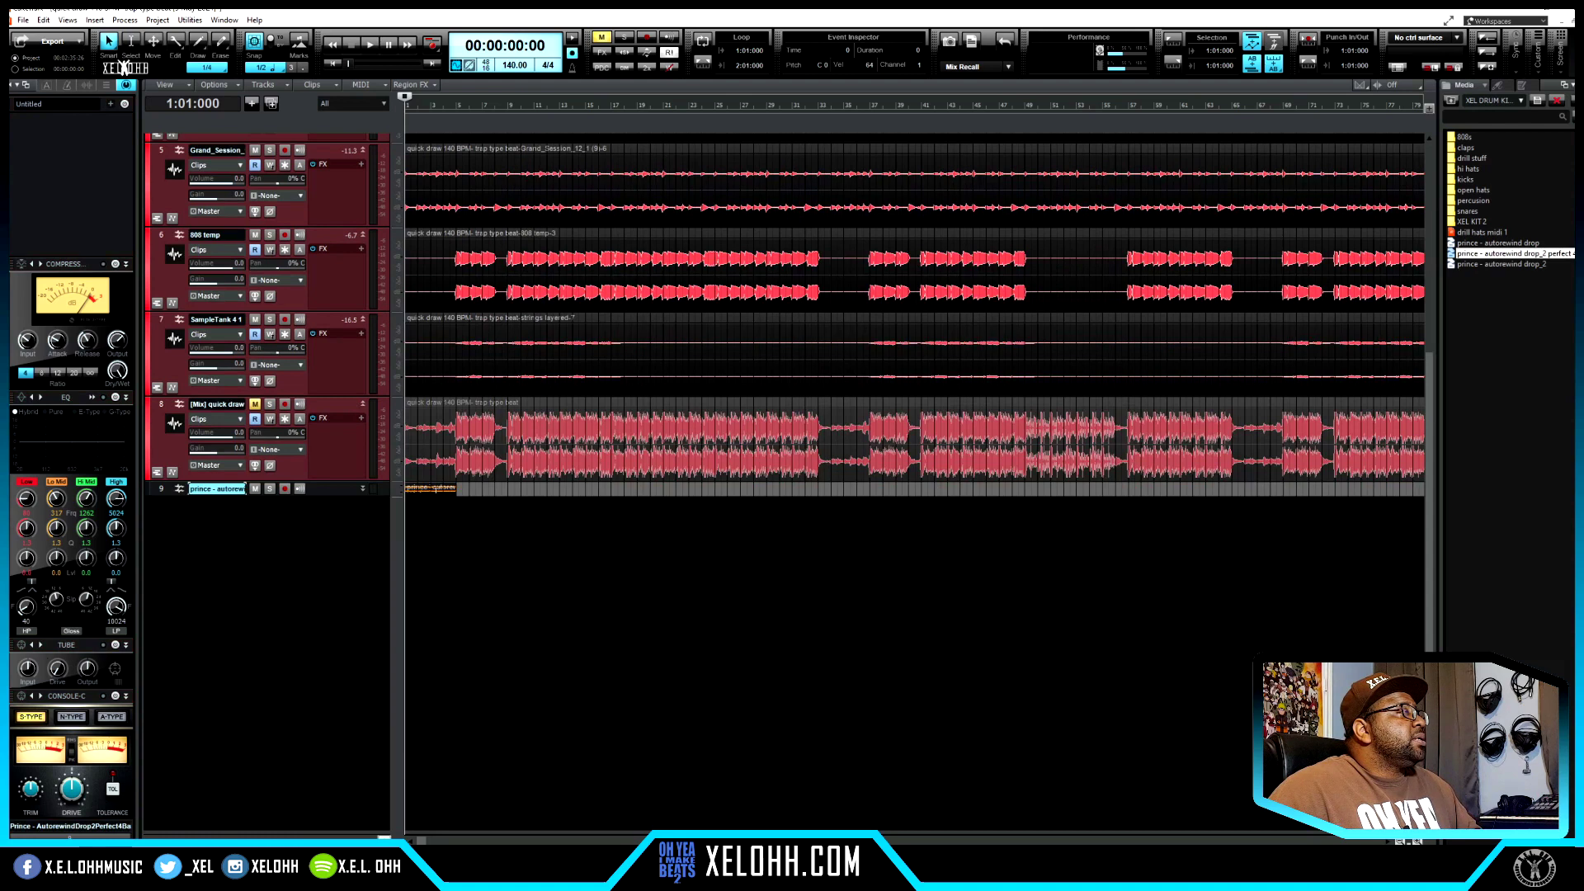
left_click(362, 490)
left_click_drag(448, 512, 472, 565)
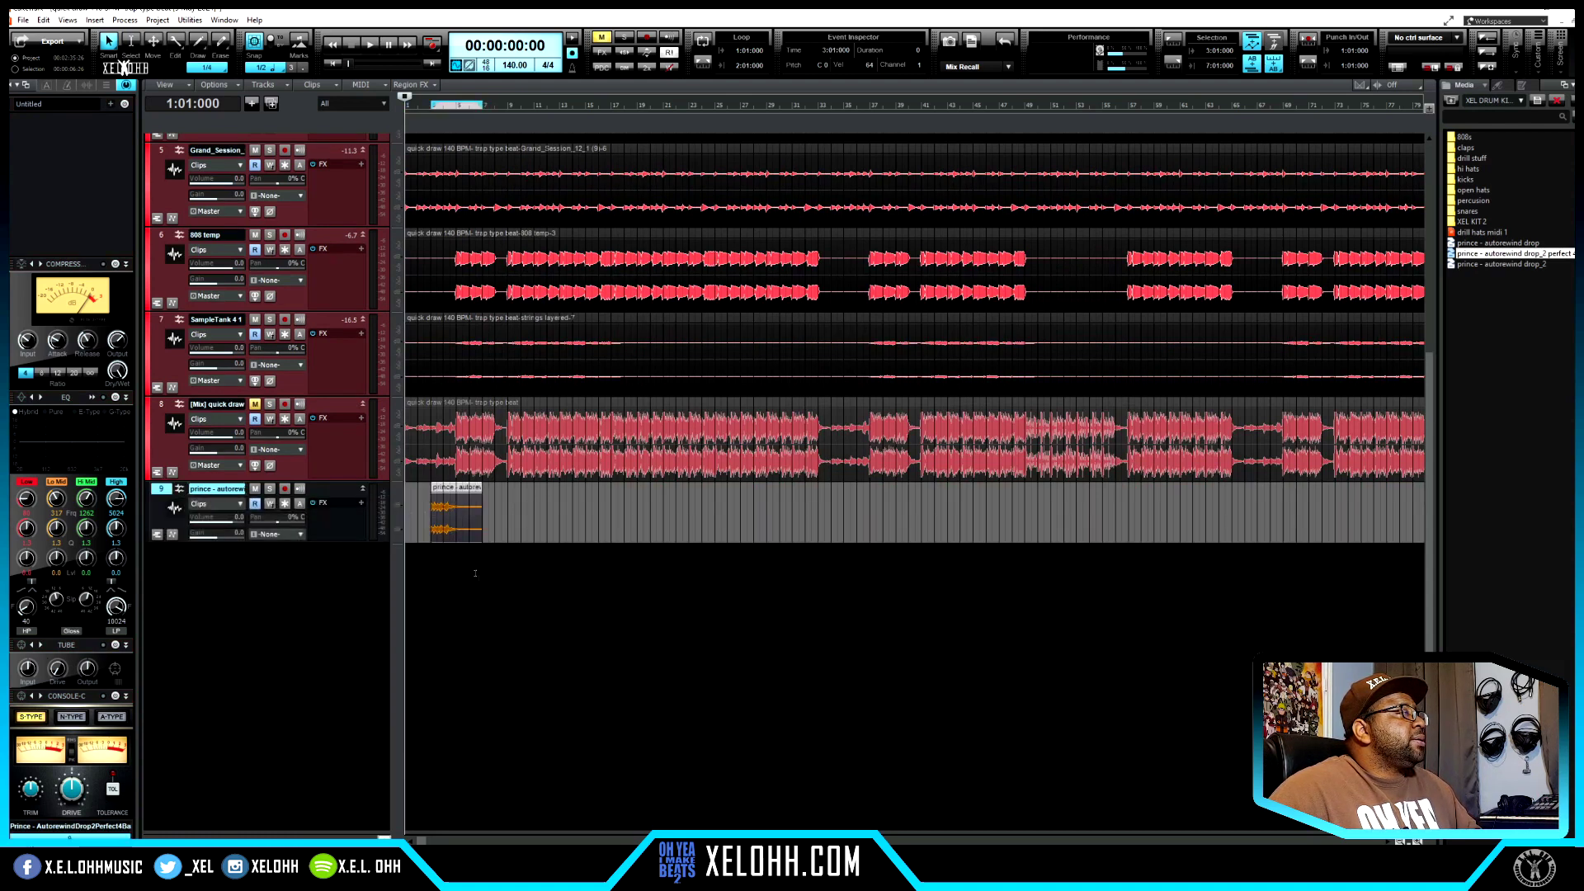
- Play the beat from the start with the new tag clip, stop playback and look over the track list
key("space")
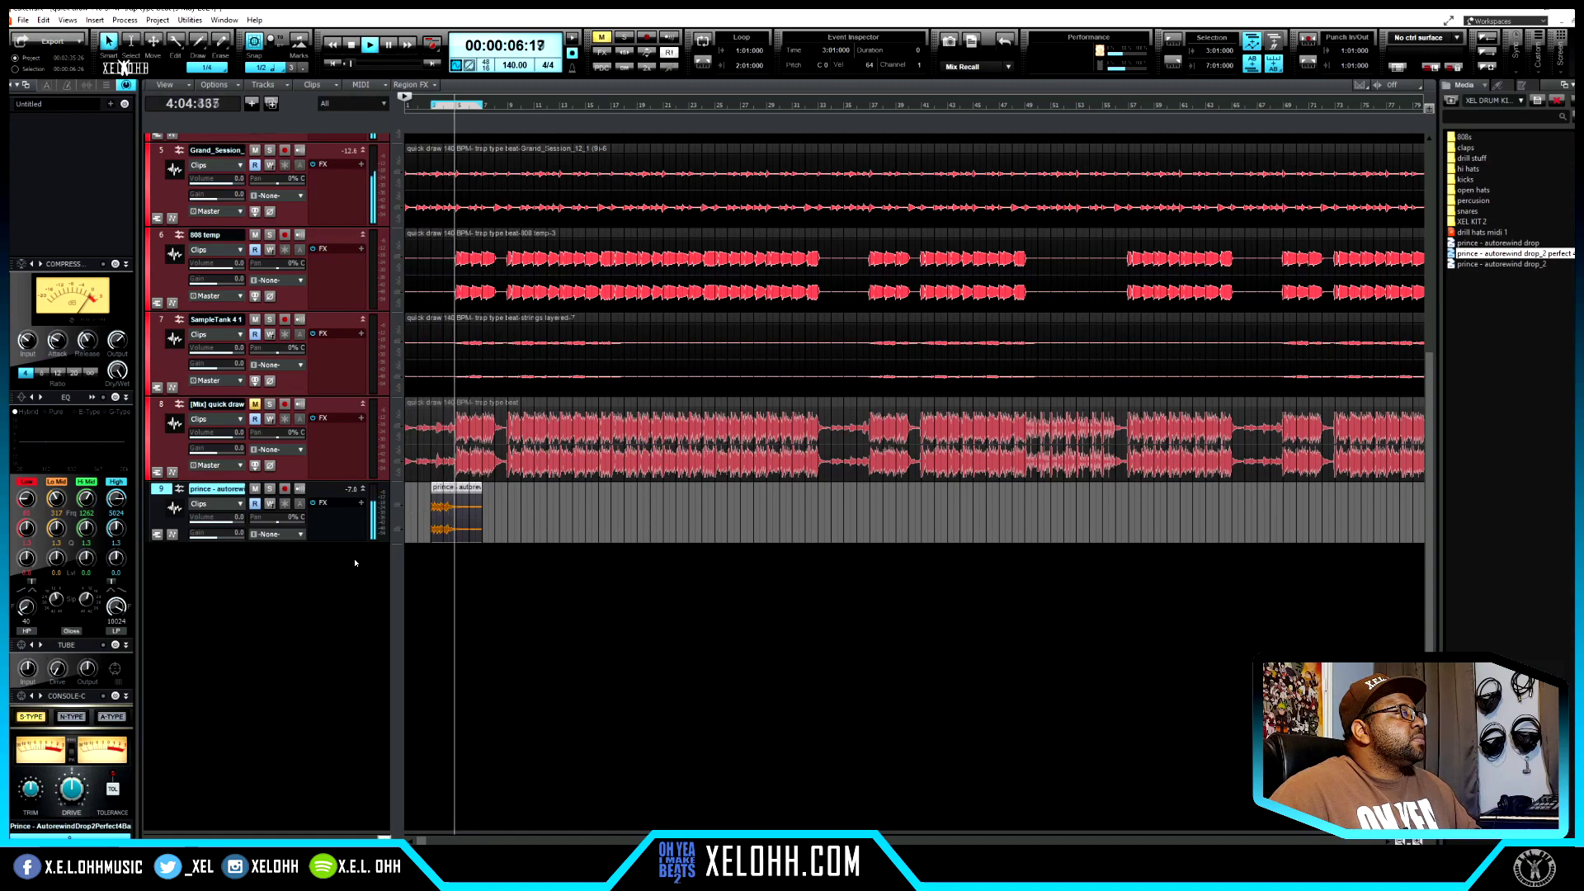
key("space")
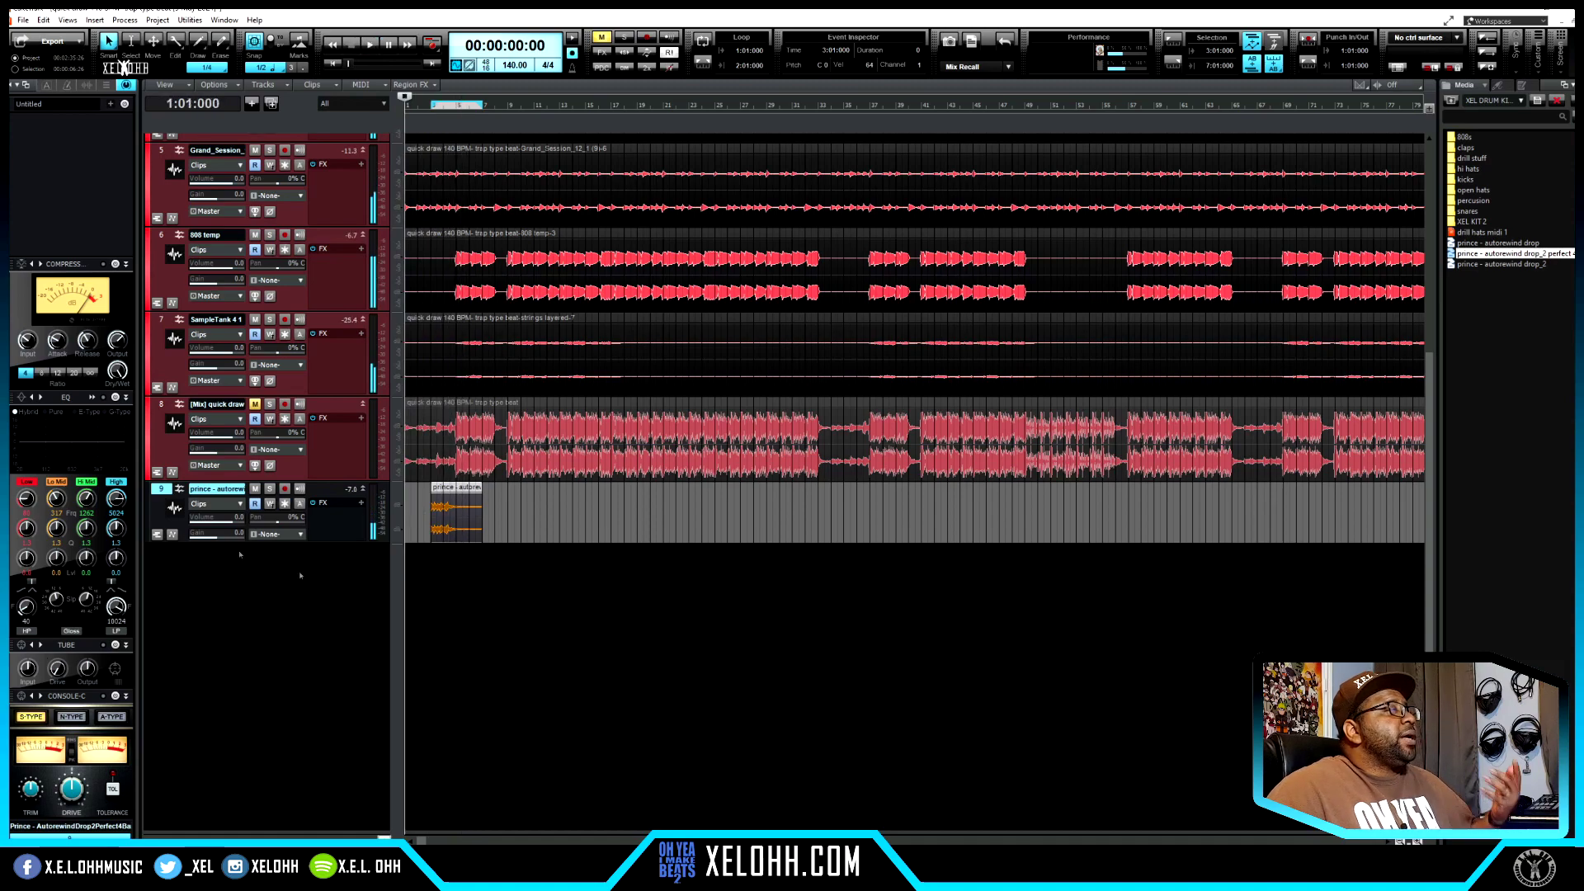
scroll(331, 575, "up", 1)
scroll(331, 575, "up", 3)
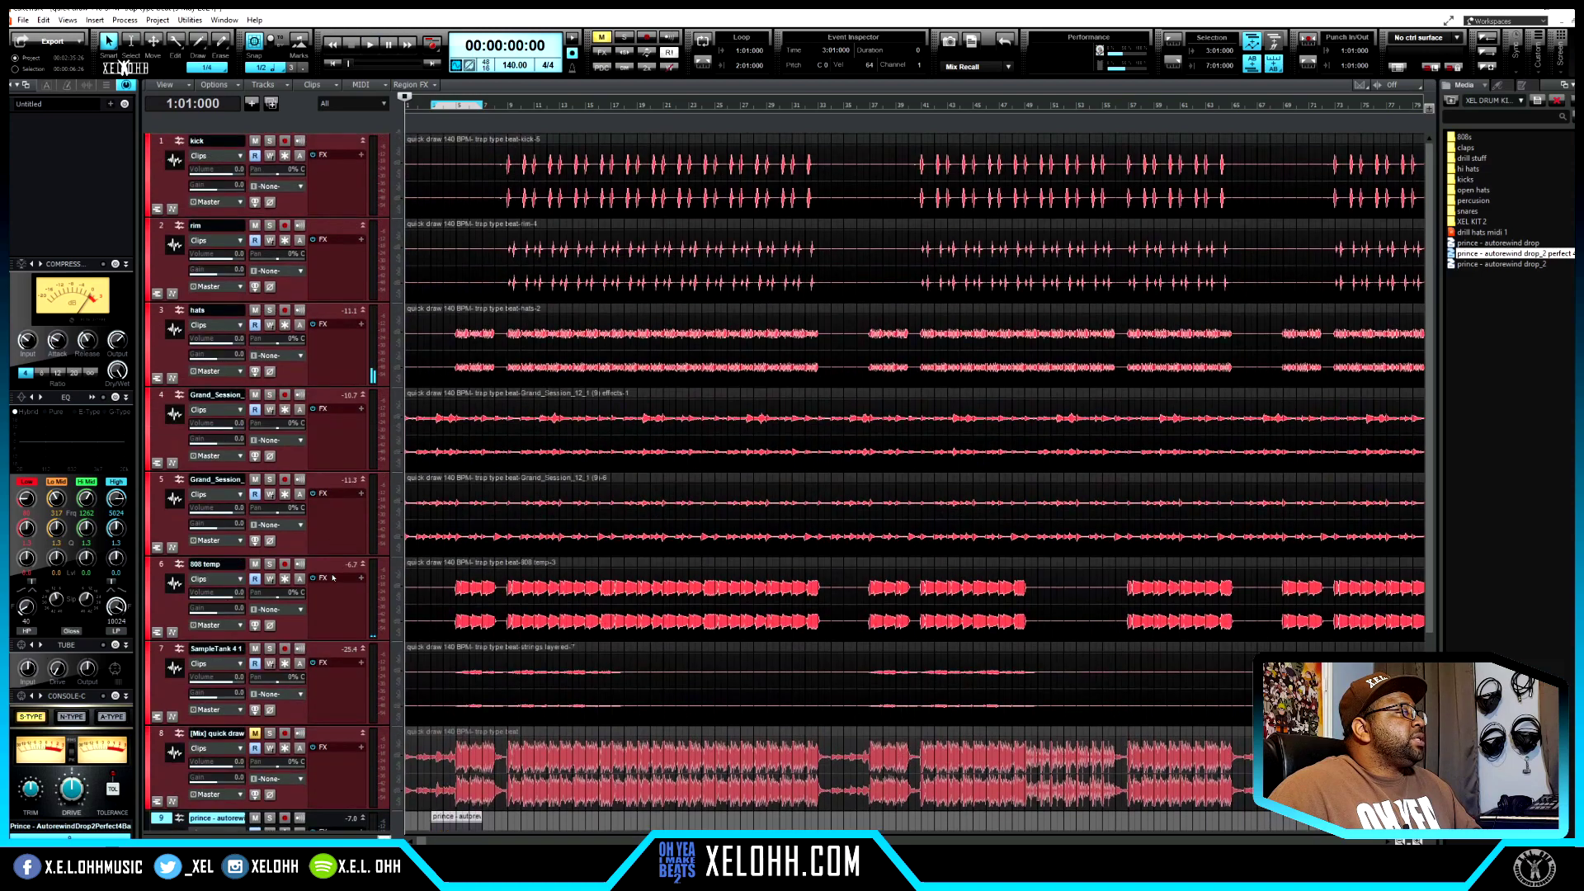
scroll(271, 487, "down", 1)
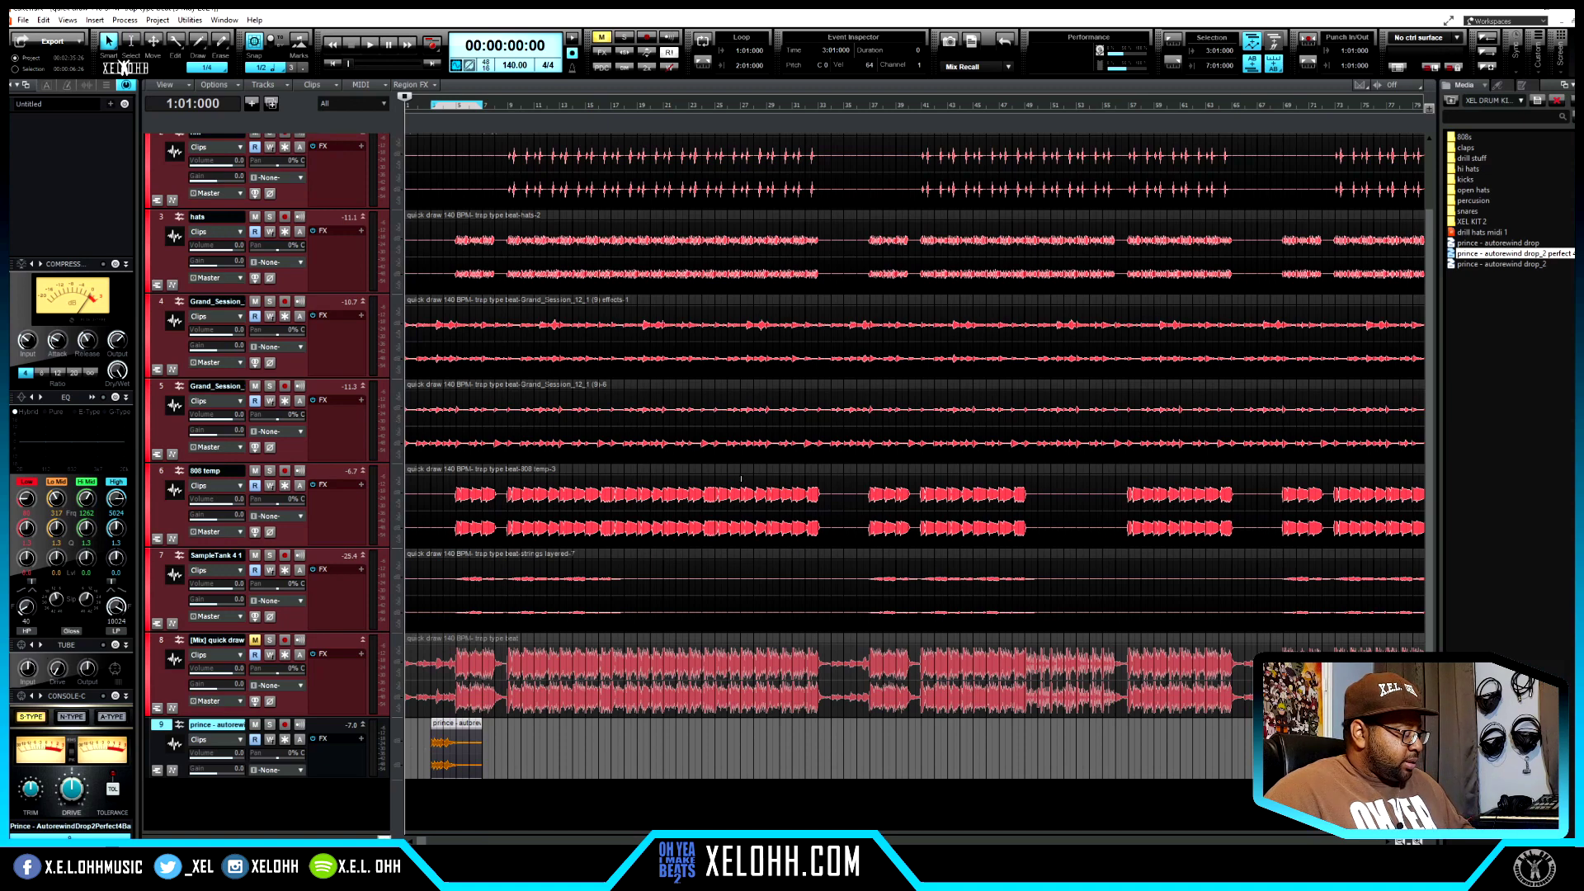
- Select all clips and publish the project to BandLab under its current name with the description "added tag"
key("ctrl+a")
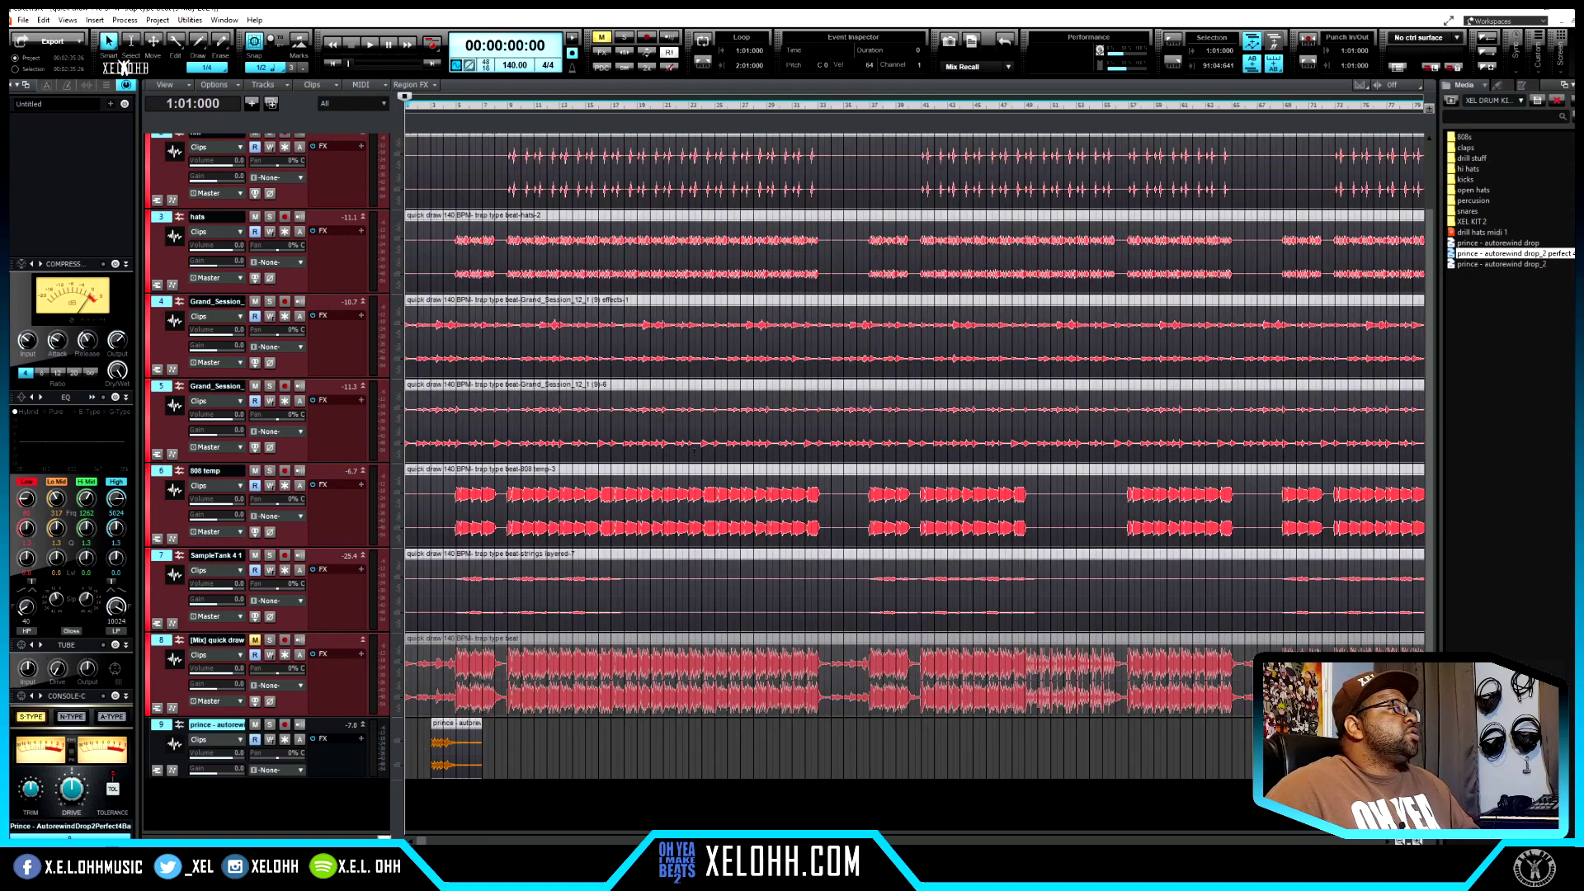
scroll(675, 464, "up", 3)
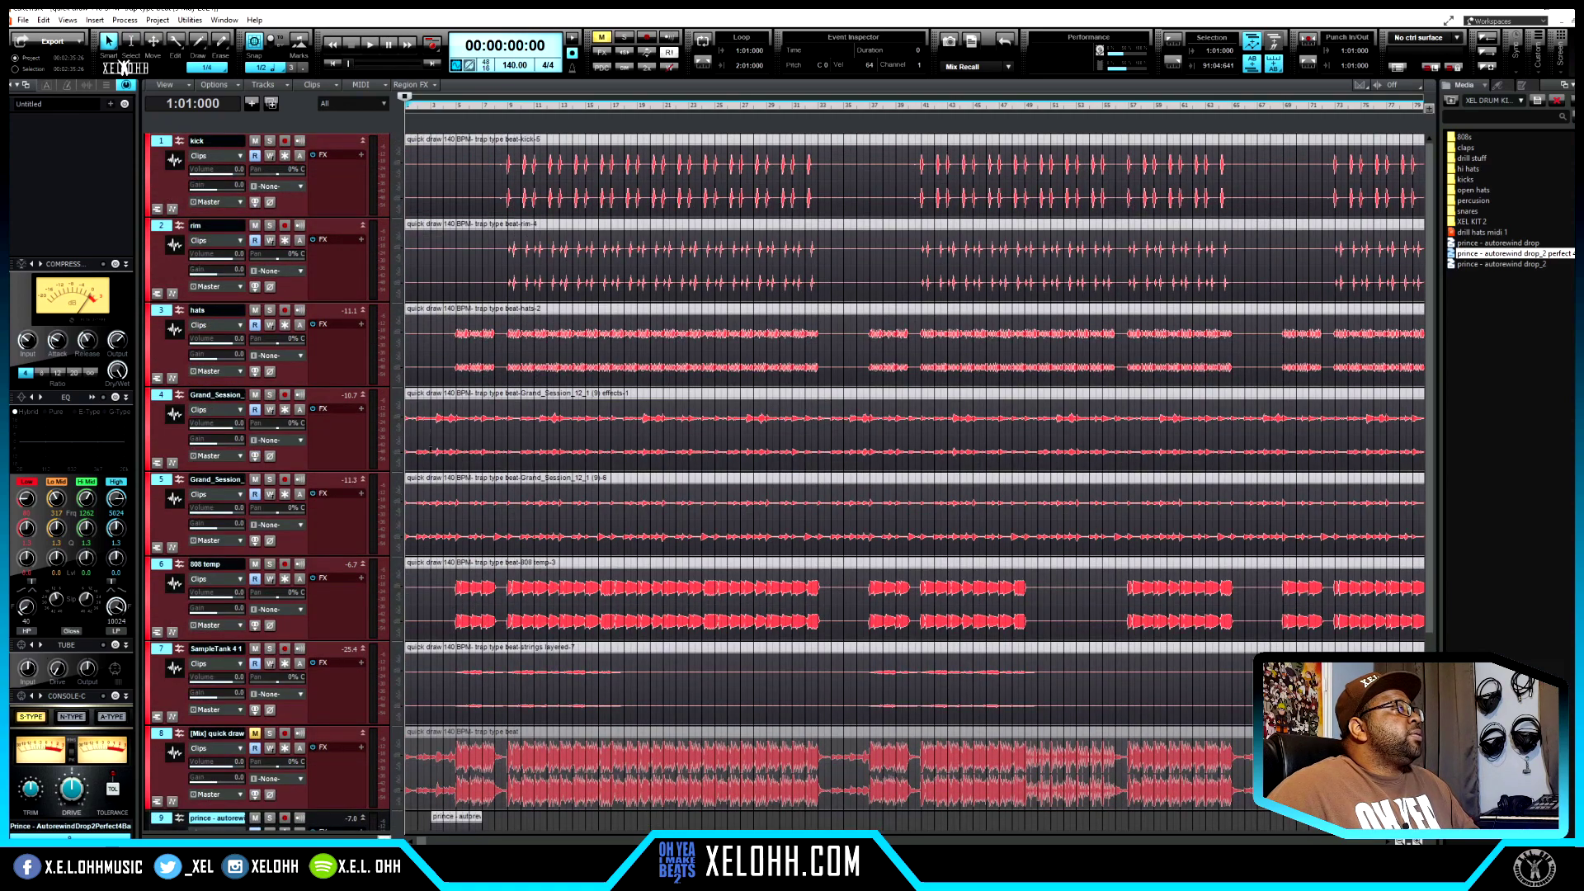
left_click(23, 20)
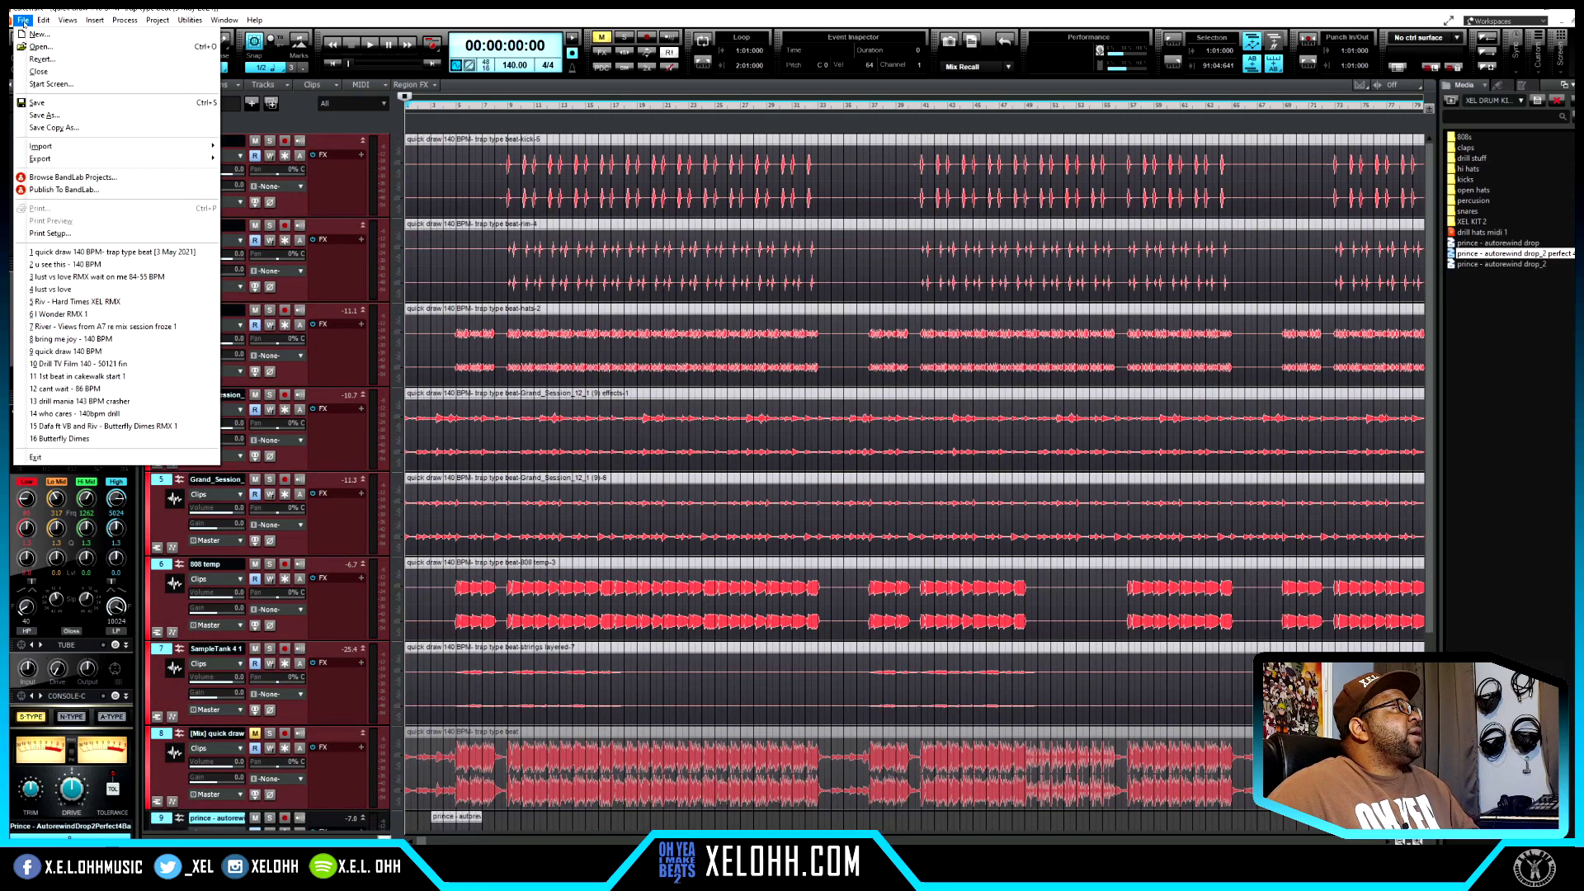
left_click(73, 189)
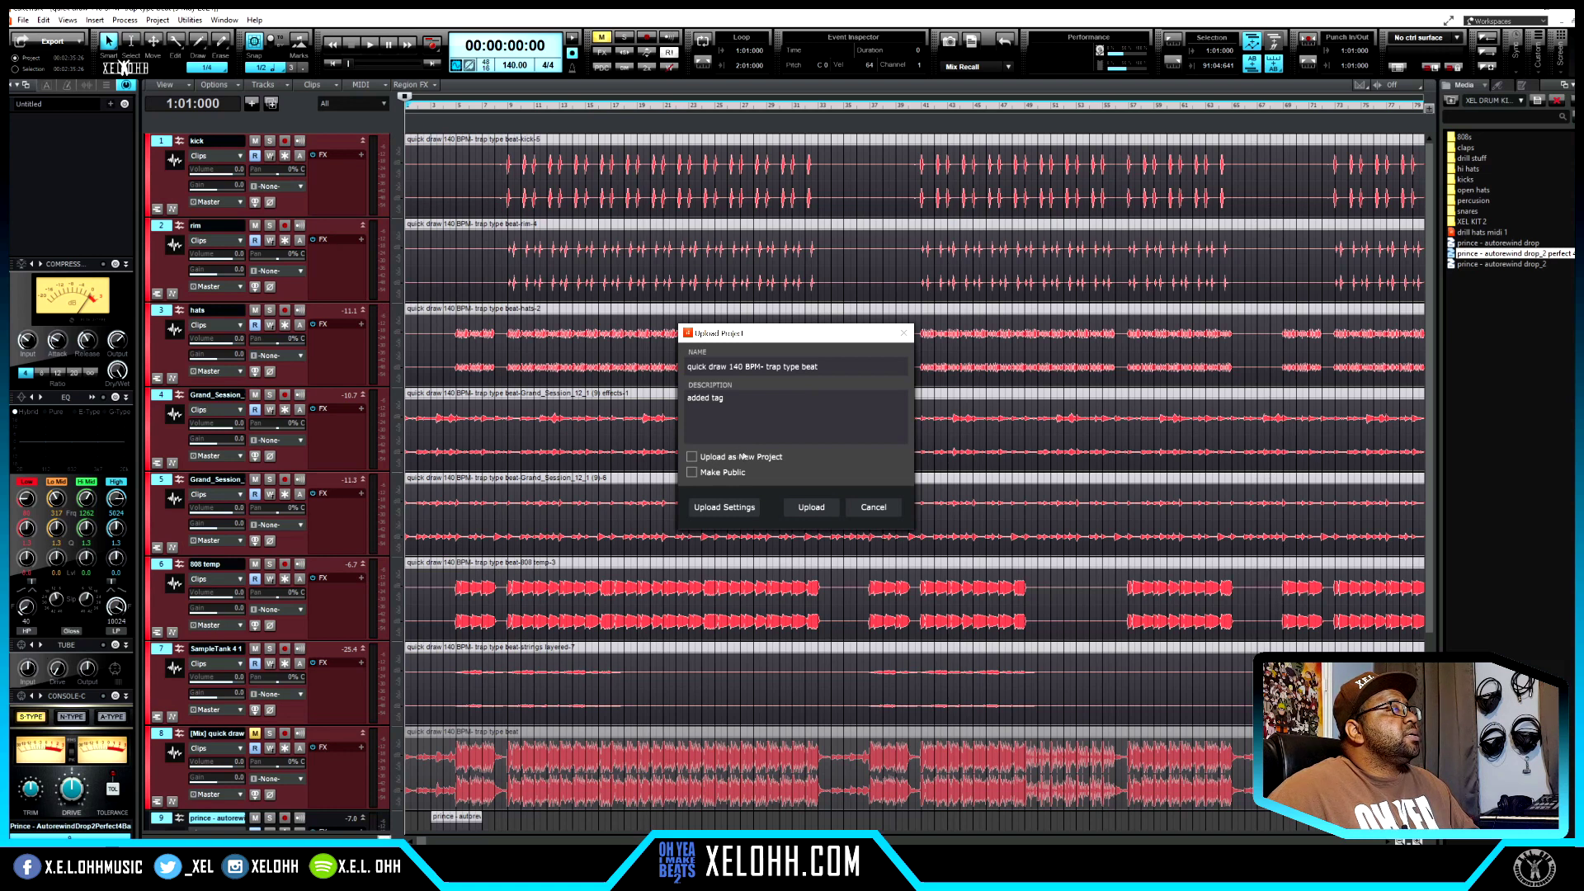
left_click(811, 507)
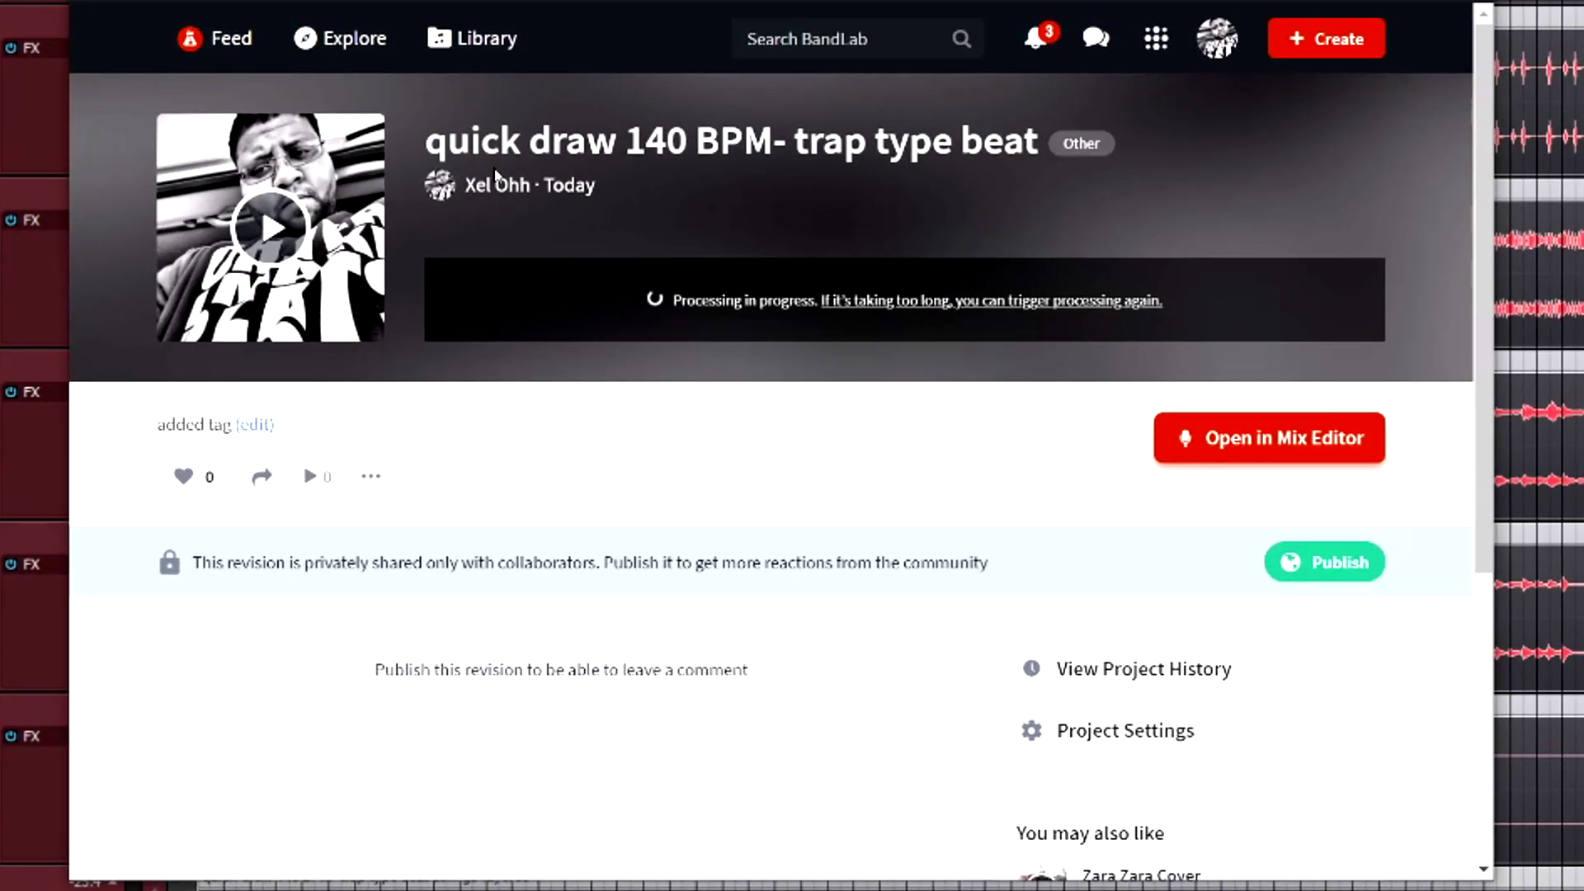
- Open the uploaded project in BandLab's Mix Editor and dismiss the microphone access notice
mouse_move(497, 192)
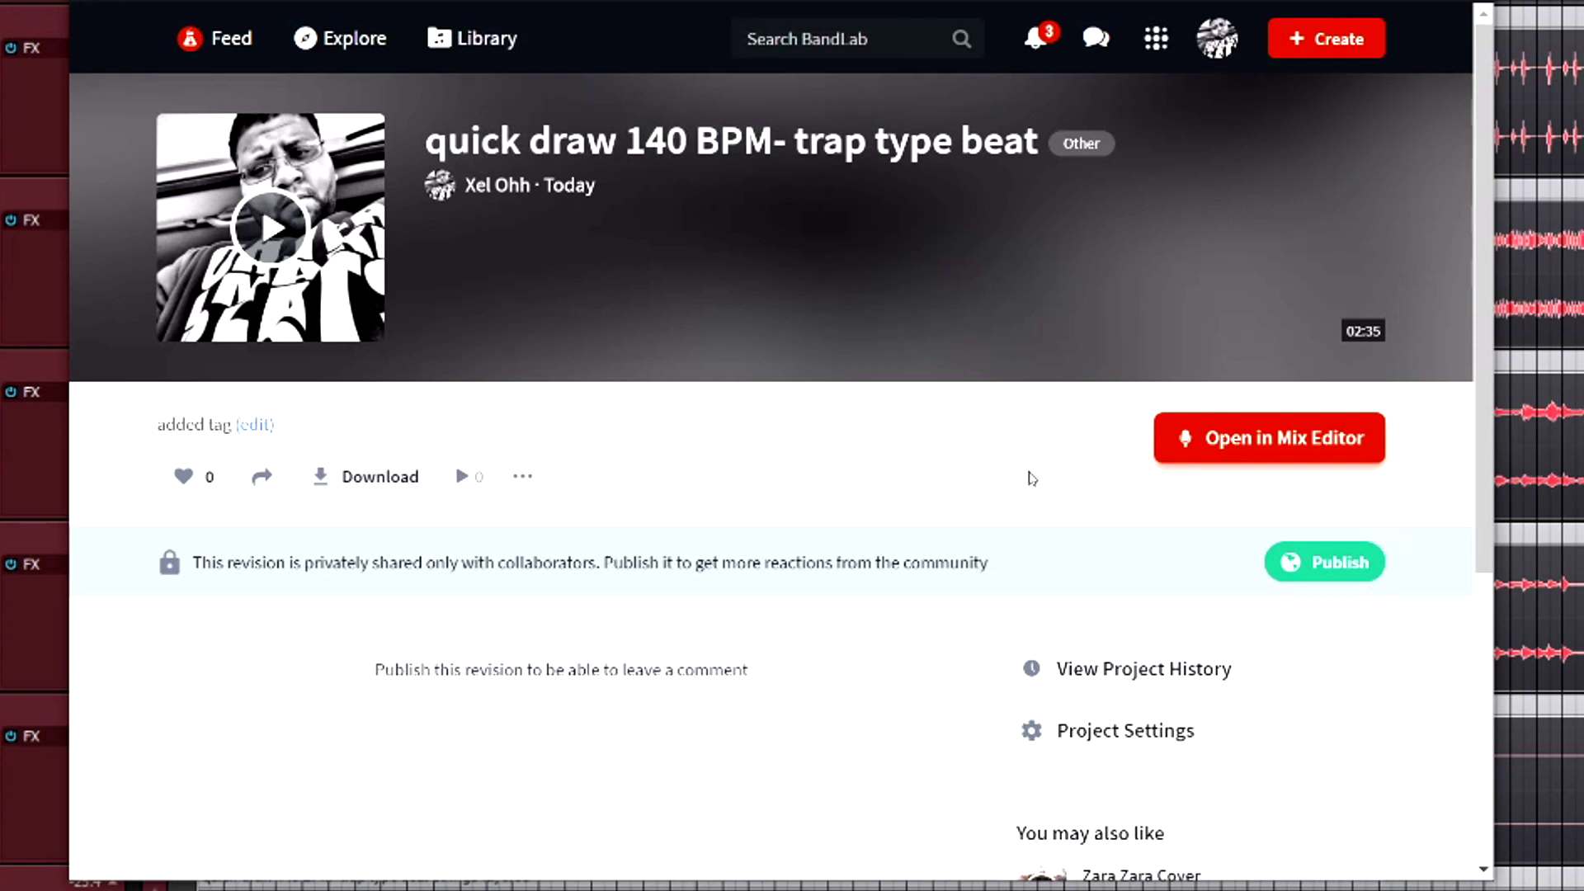
left_click(1312, 451)
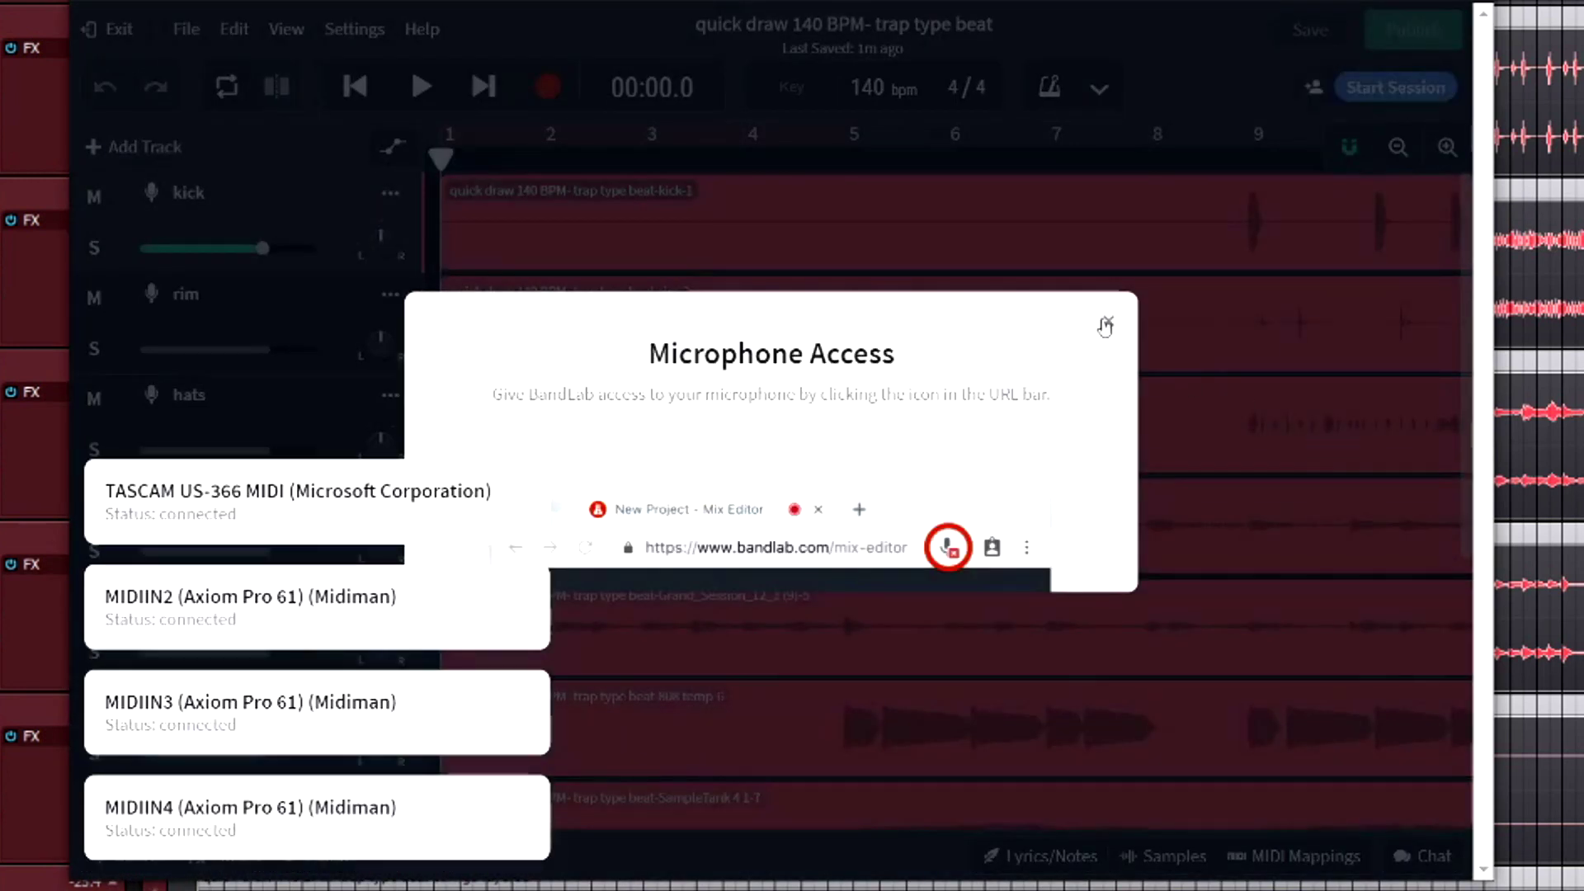
left_click(1106, 325)
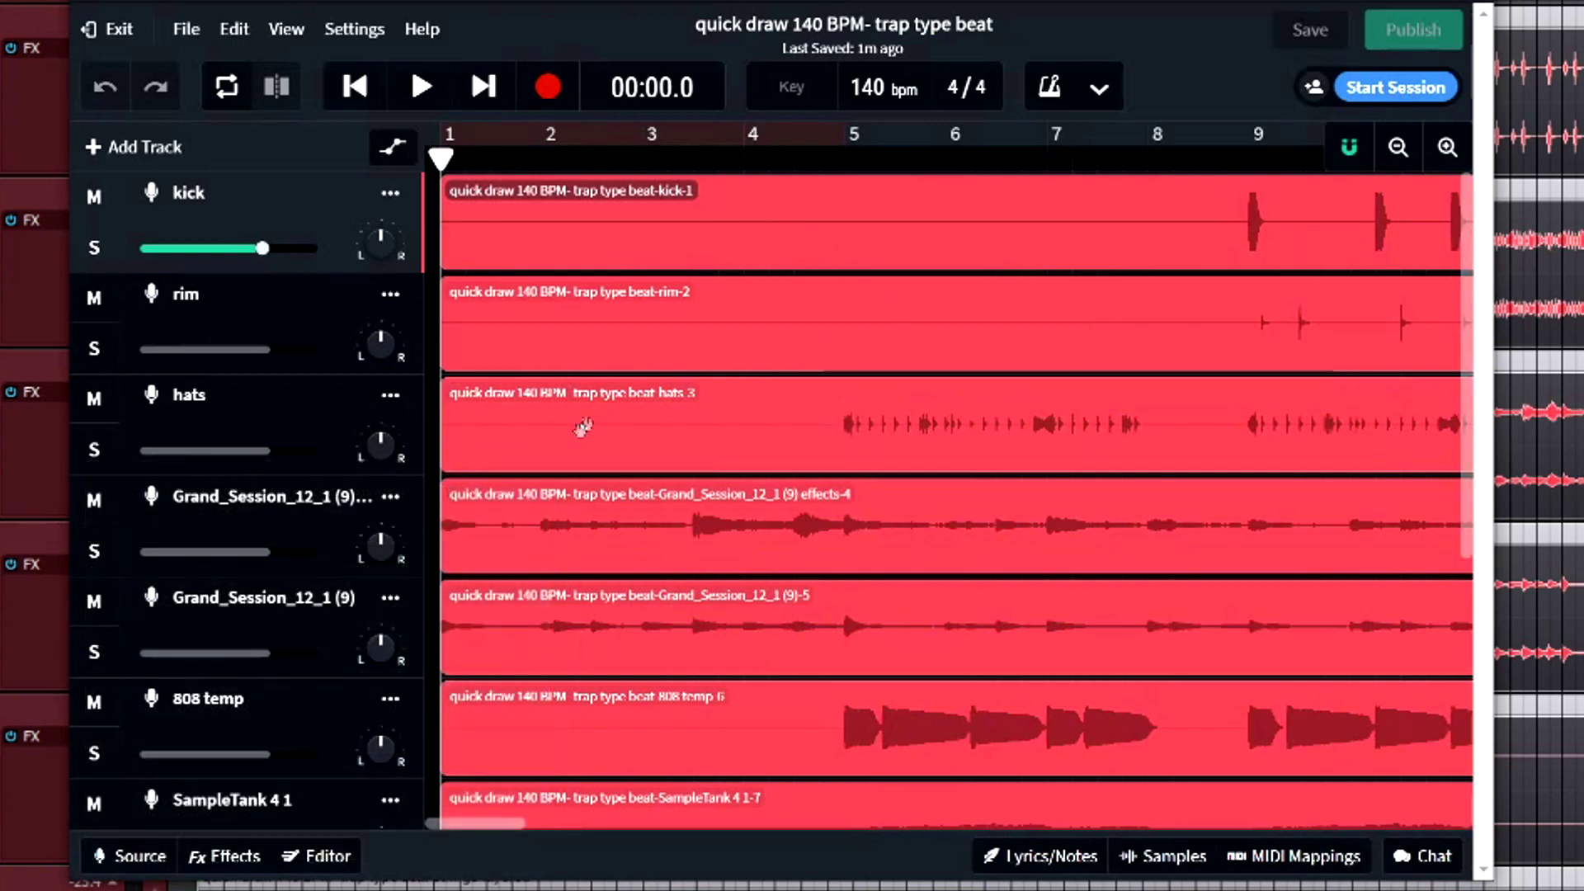
- Zoom the Mix Editor timeline out to the full song and examine all uploaded tracks, including the tag track
scroll(583, 427, "down", 5)
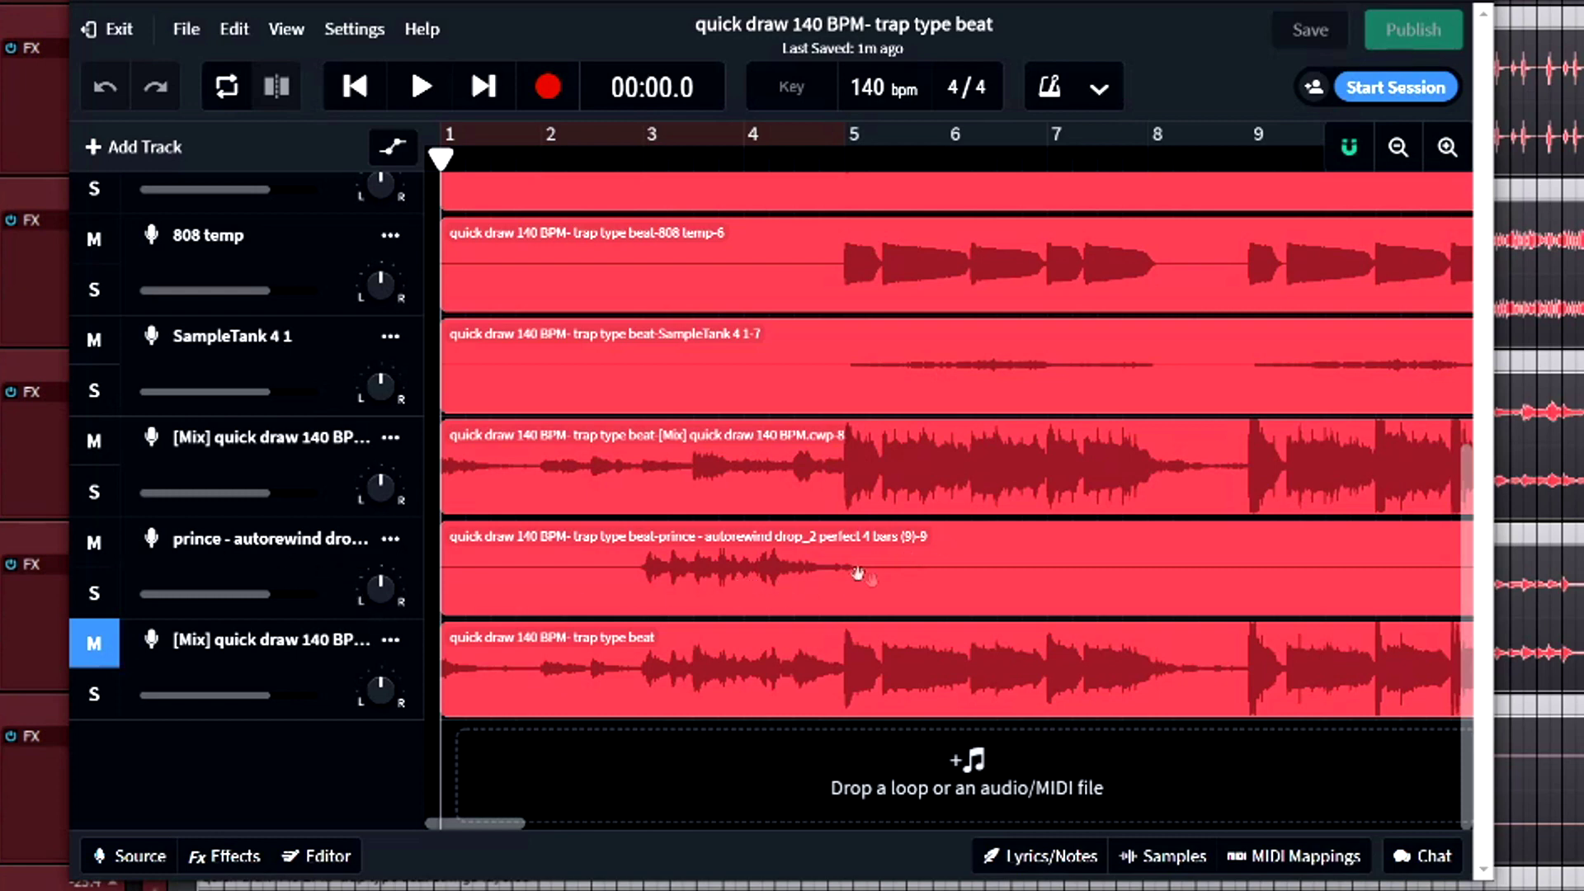
scroll(1298, 592, "up", 4)
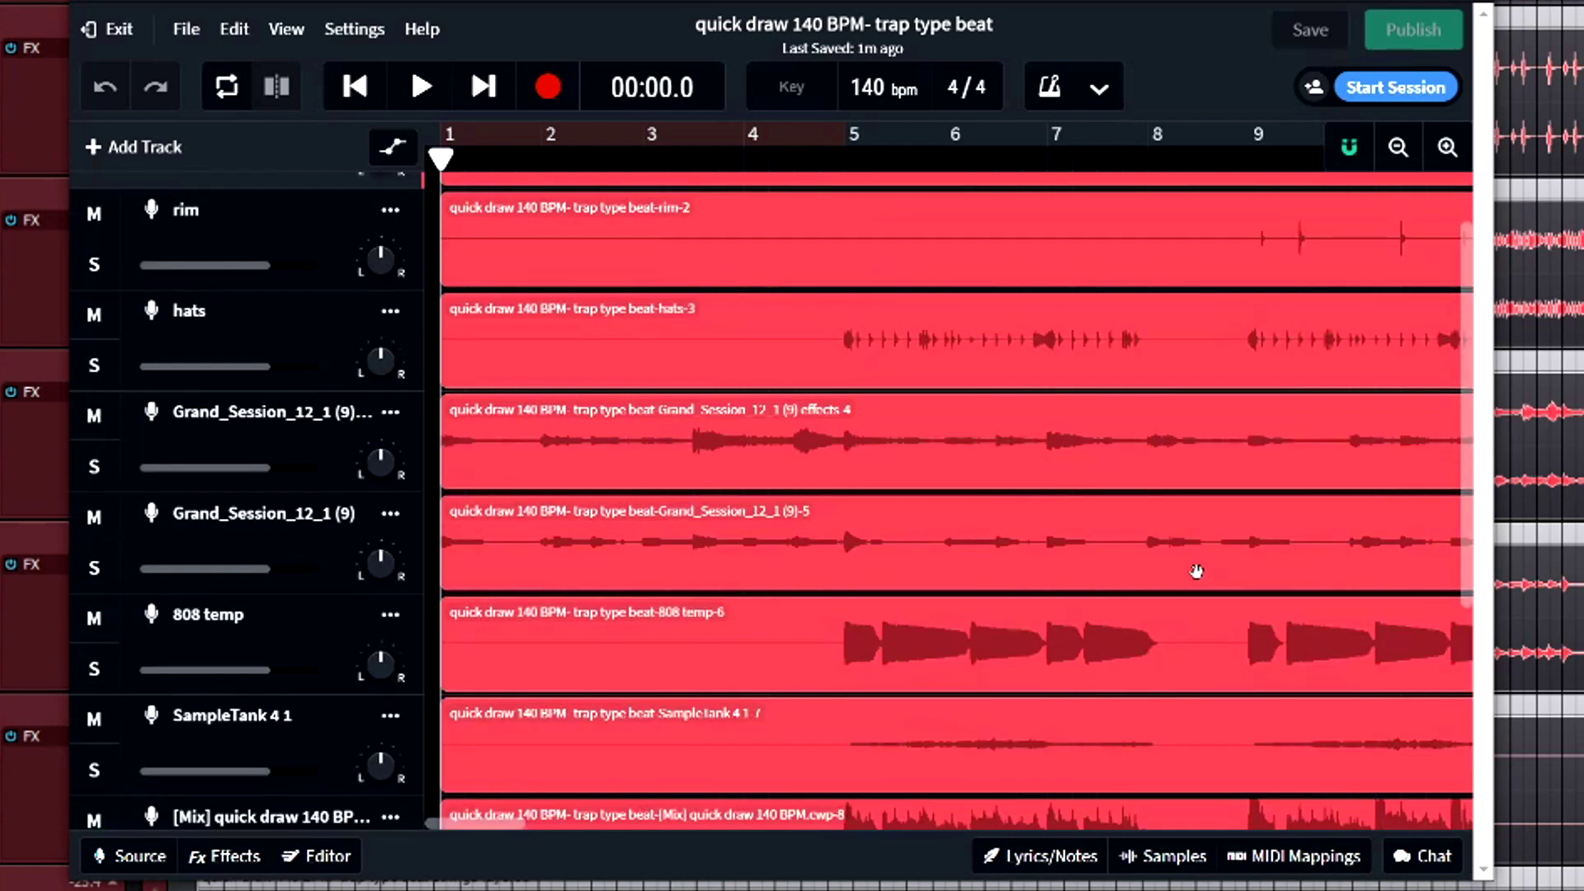
left_click(1397, 149)
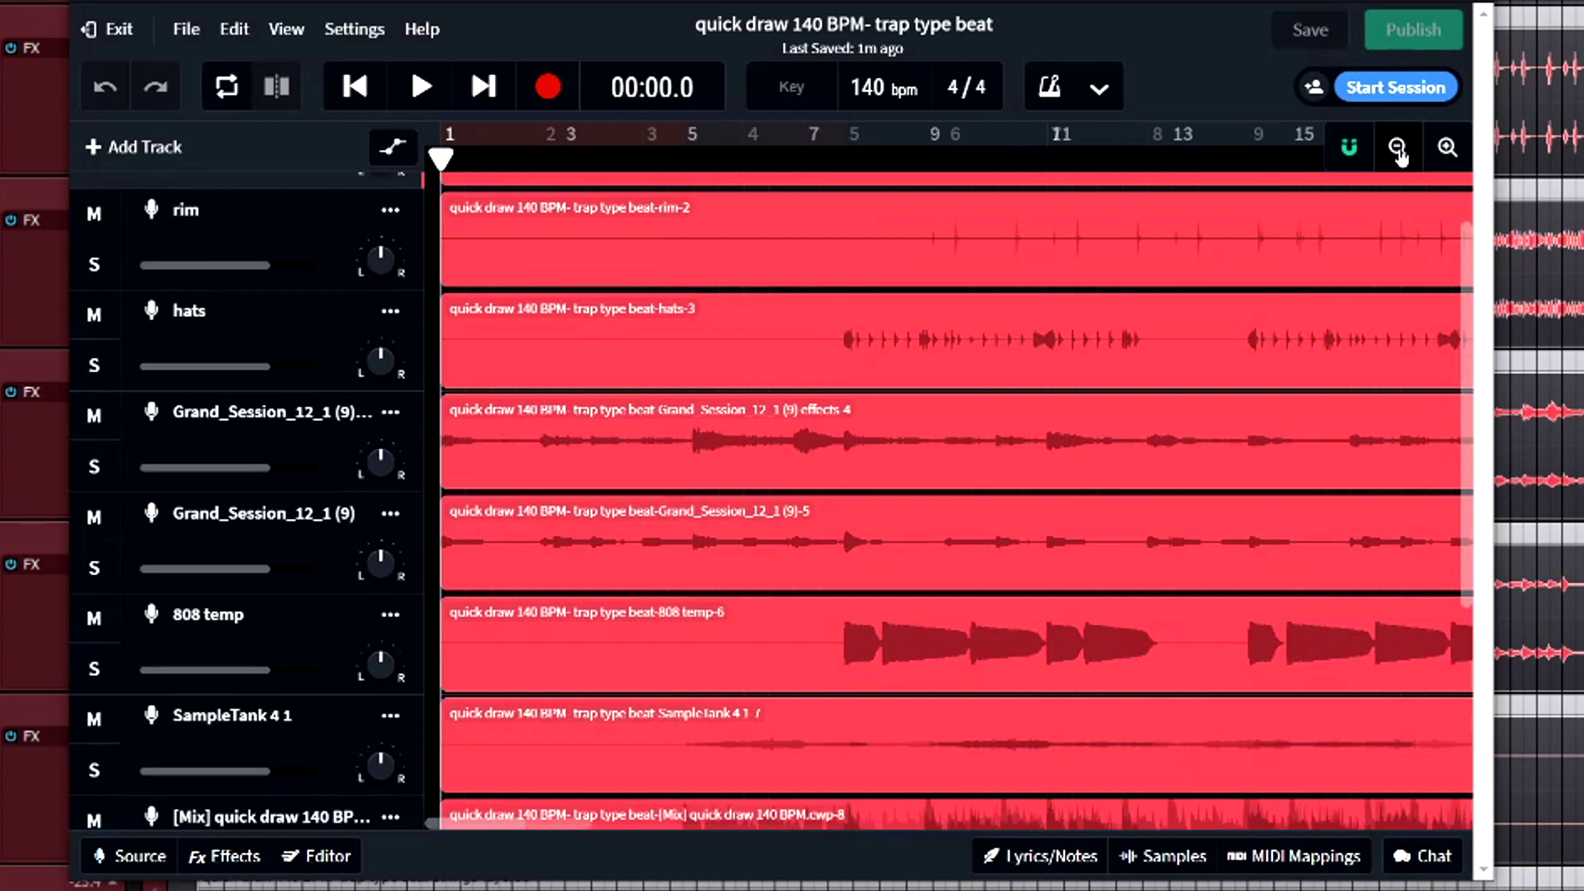
left_click(1397, 150)
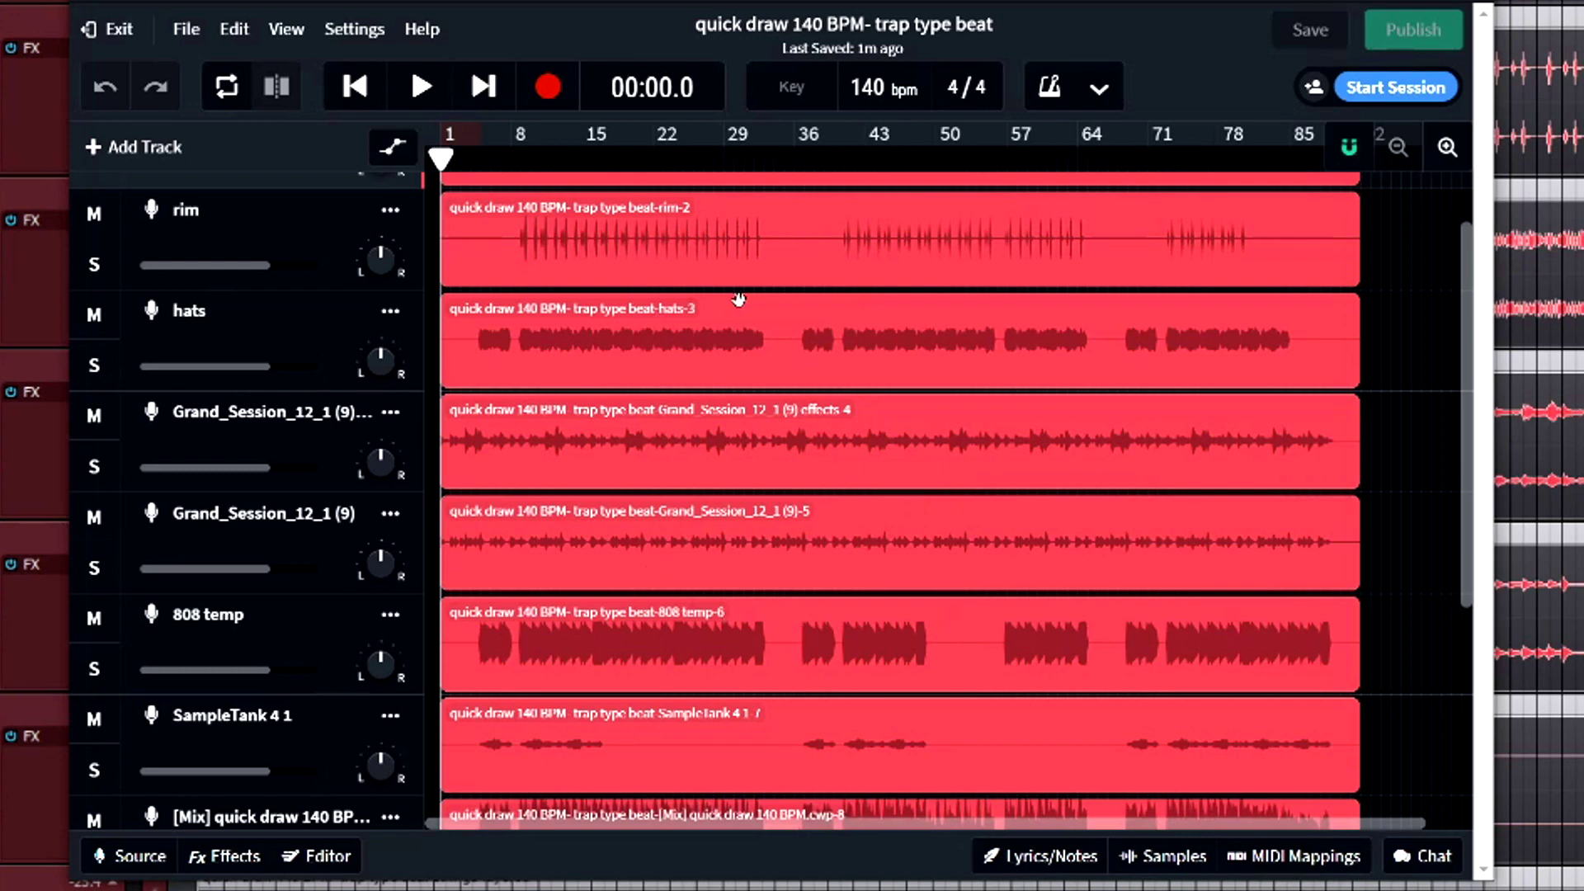
scroll(750, 328, "up", 1)
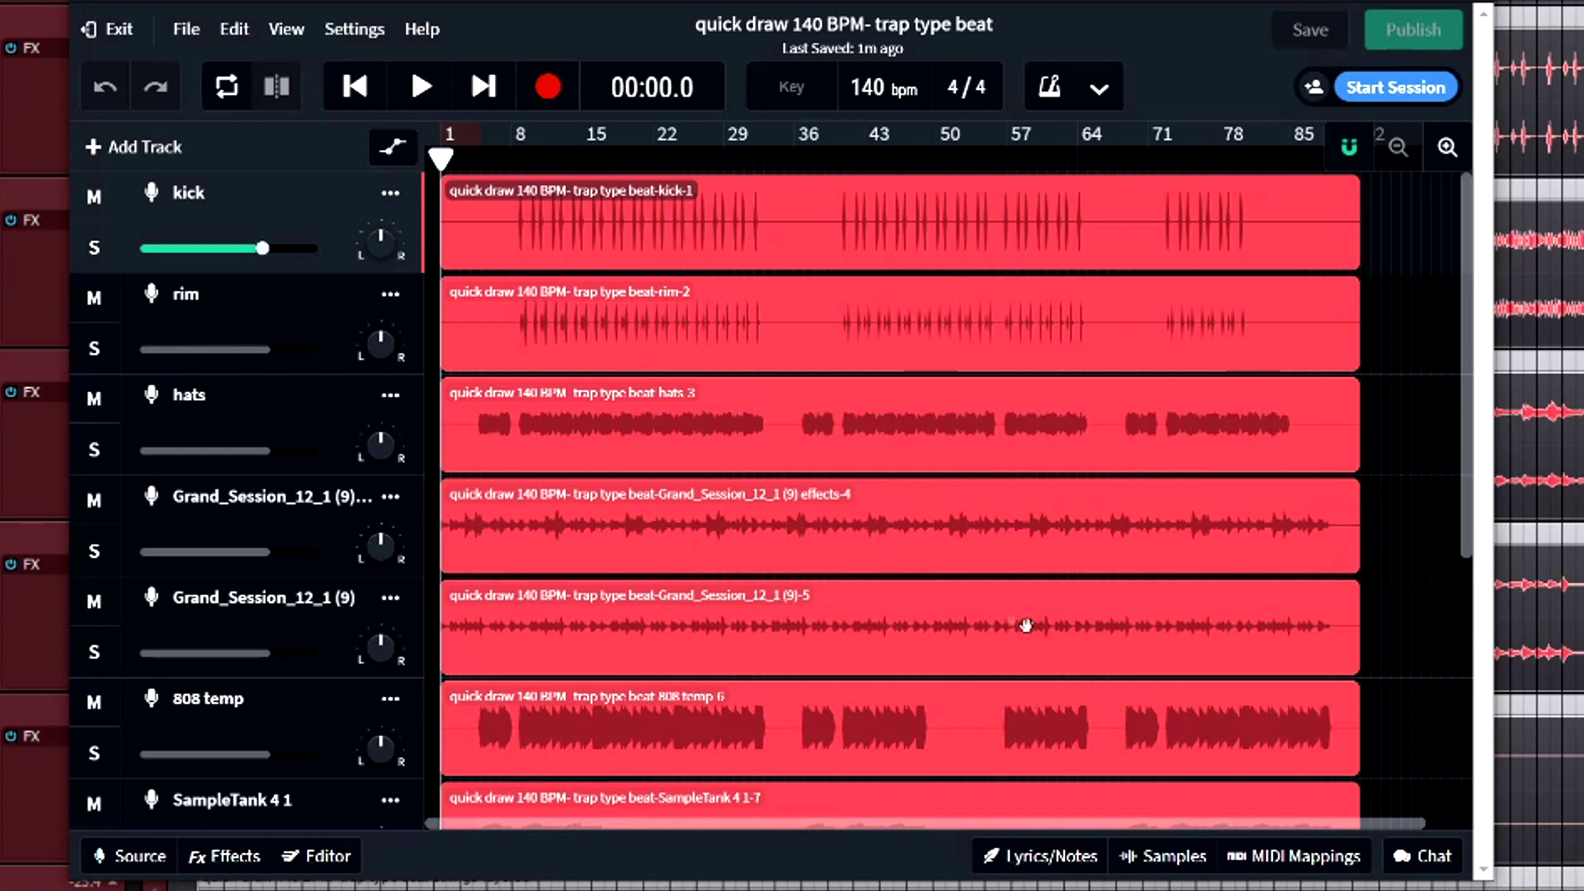
scroll(916, 548, "down", 5)
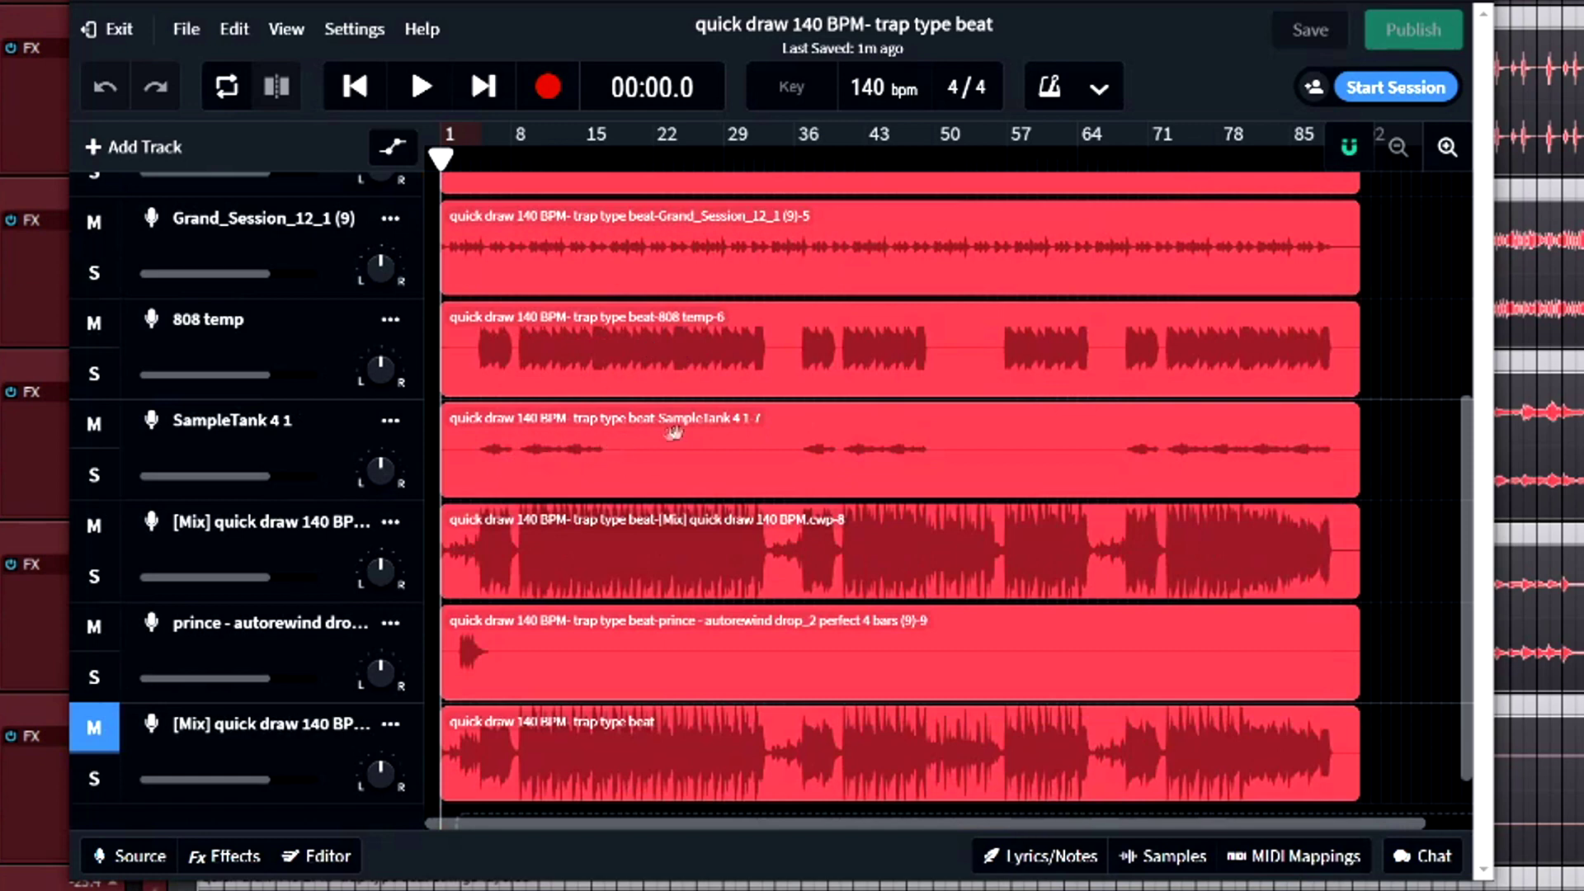
scroll(832, 440, "down", 1)
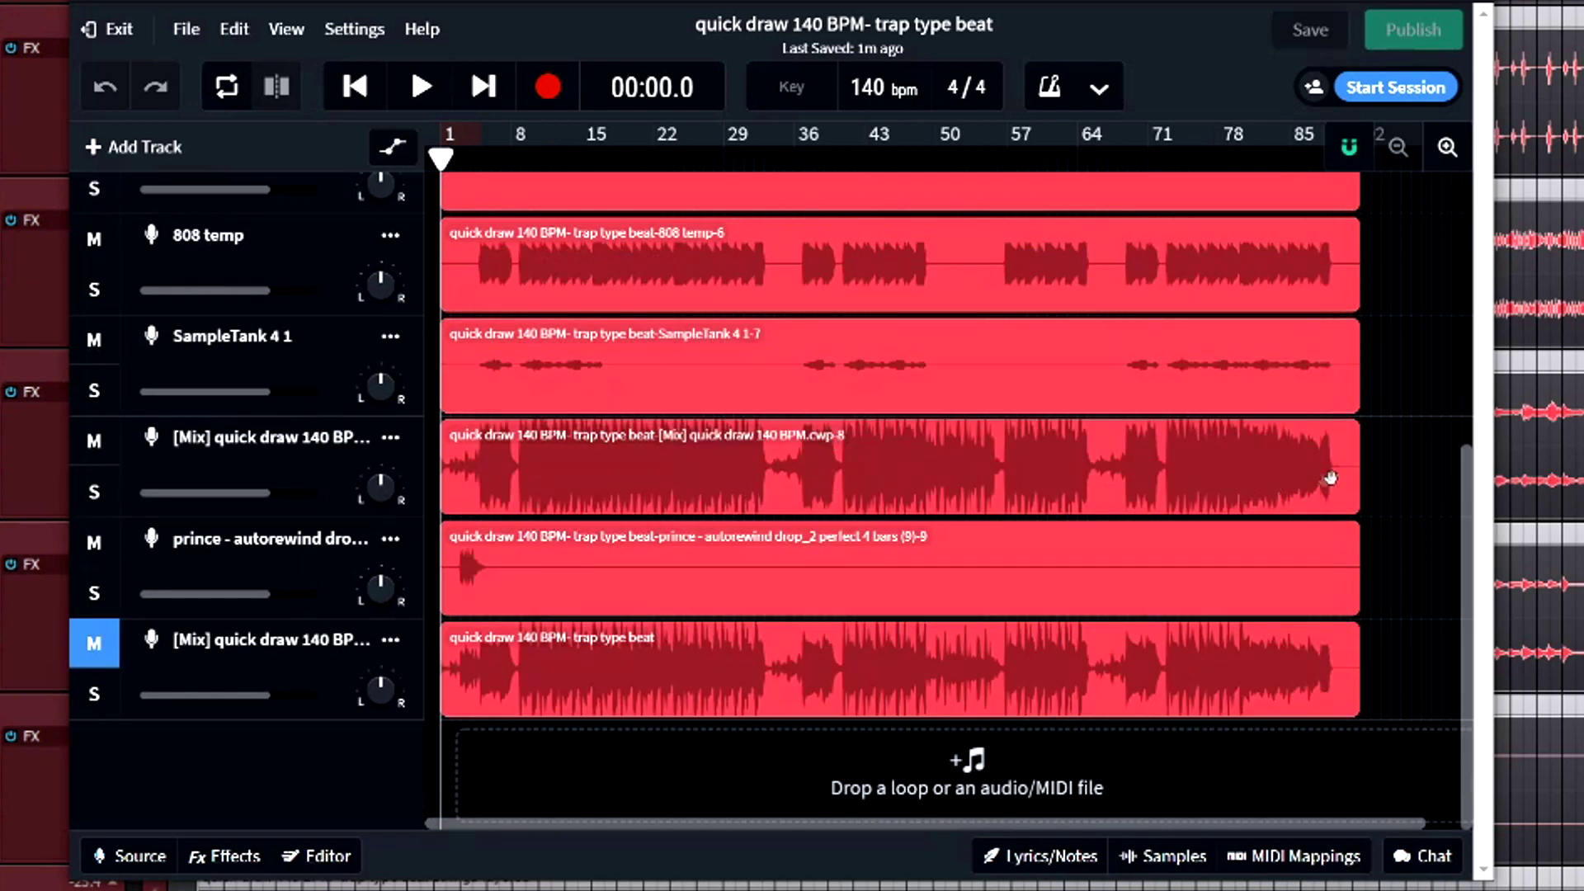
- Mute the unmuted [Mix] track and move it below the "prince - autorewind drop" track
left_click(99, 445)
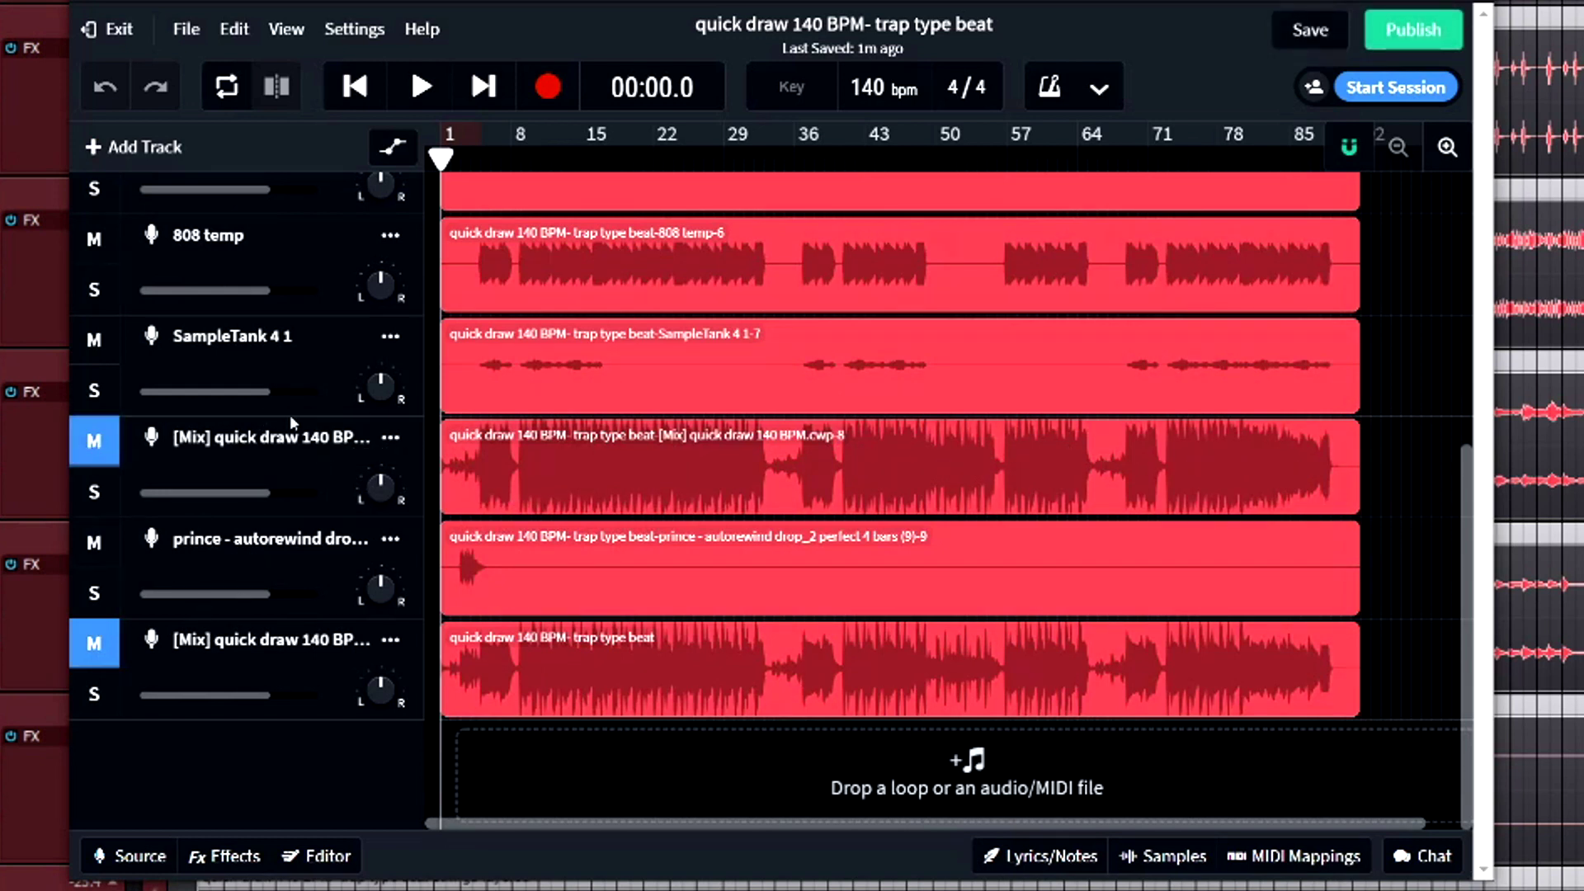
left_click_drag(294, 454, 285, 610)
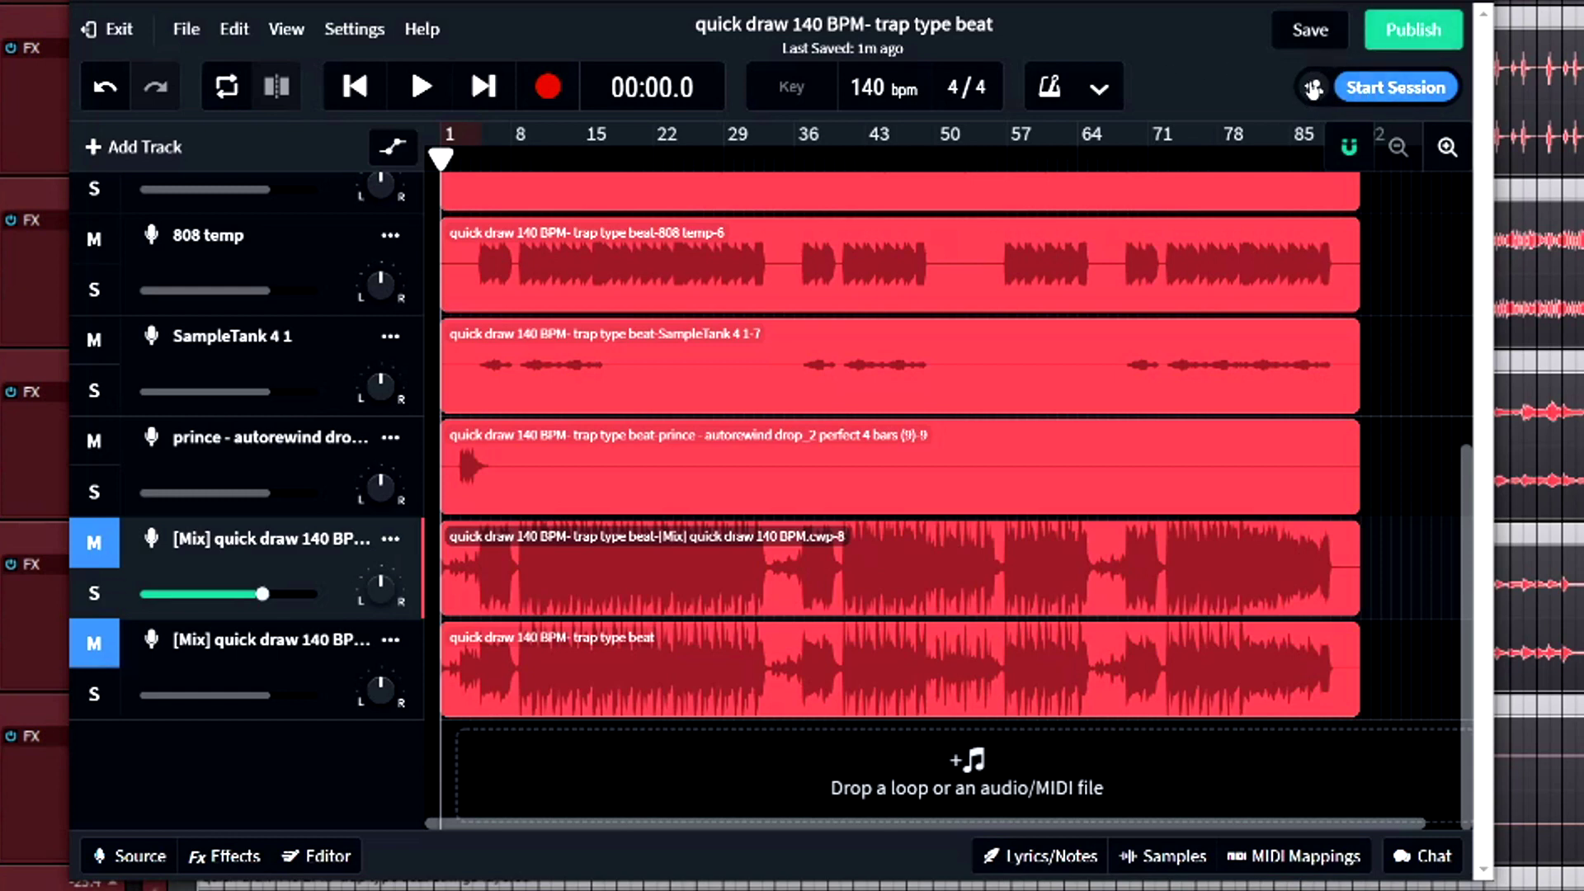
- View the project's collaborator invitation options and close the BandLab browser window without saving, returning to Cakewalk
left_click(1313, 91)
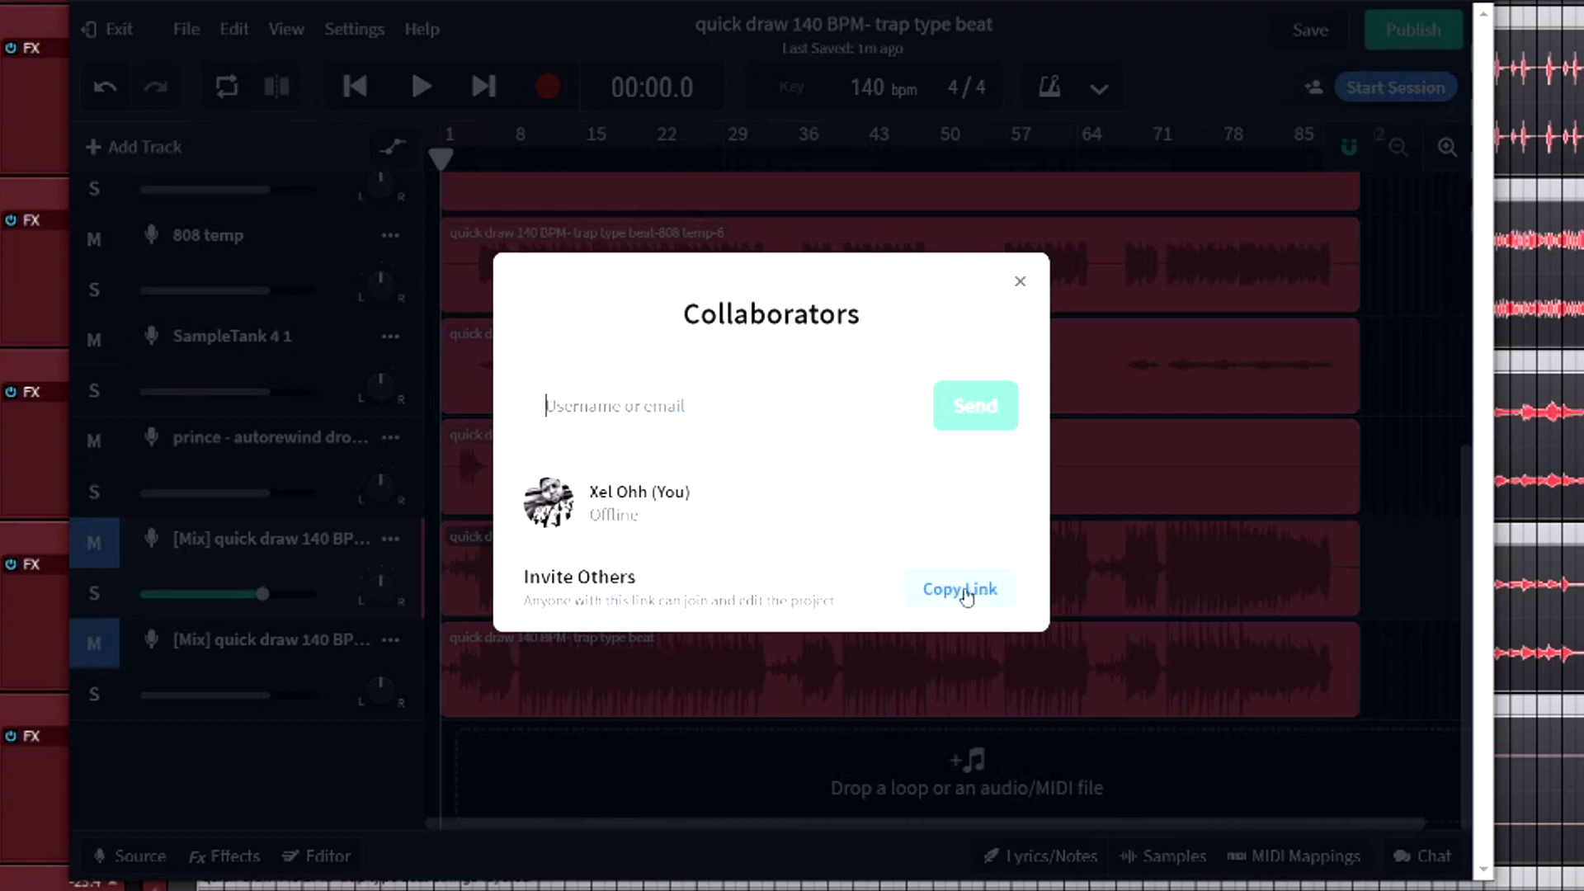
left_click(1021, 284)
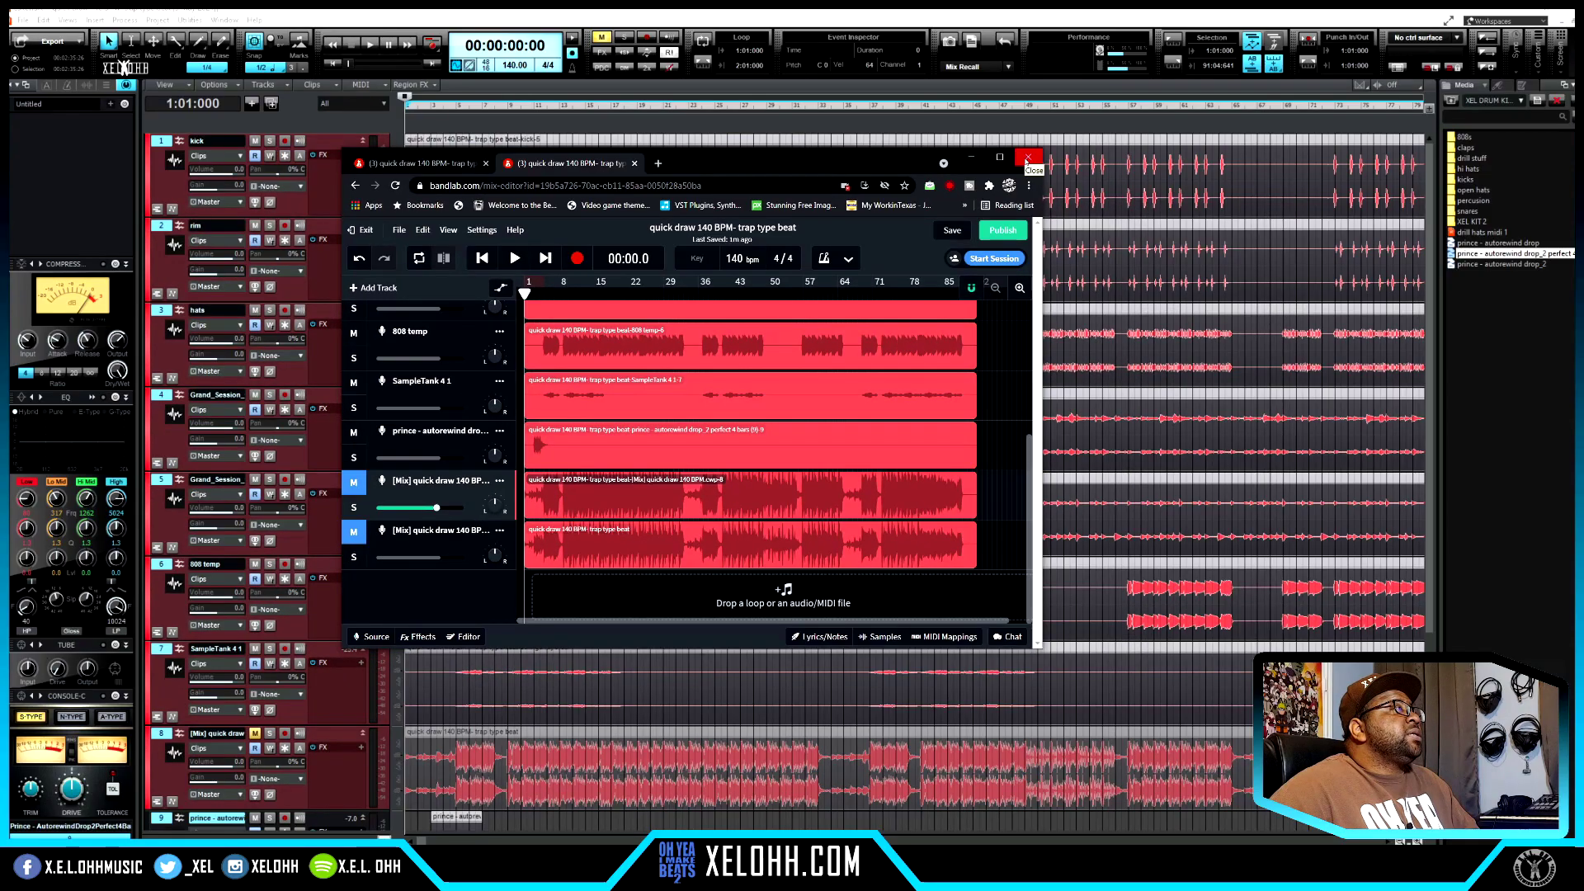
left_click(1026, 158)
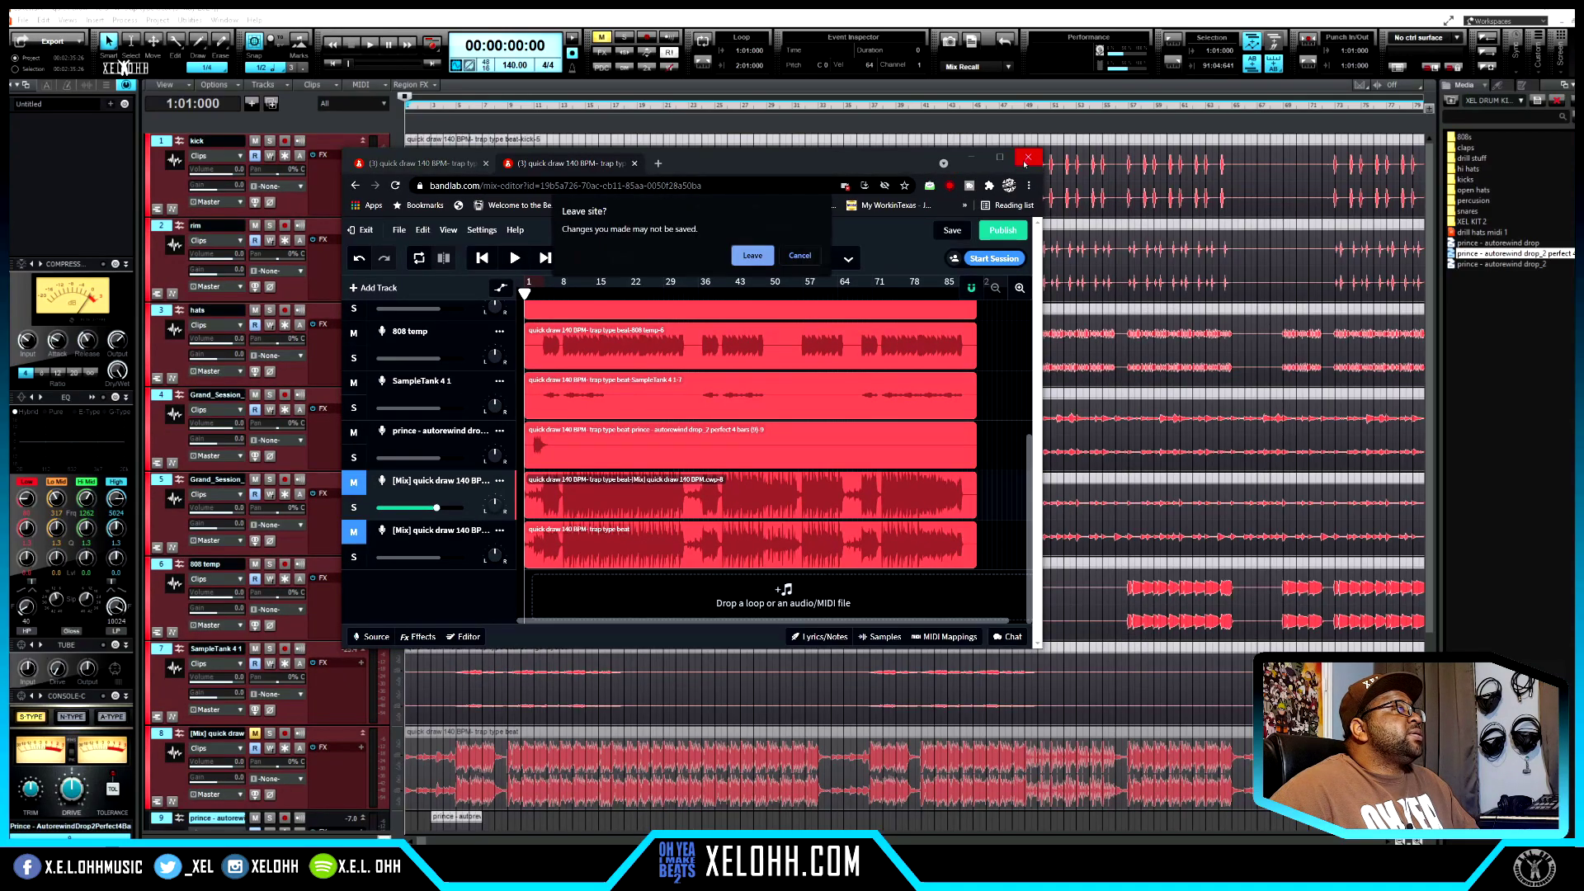
left_click(753, 256)
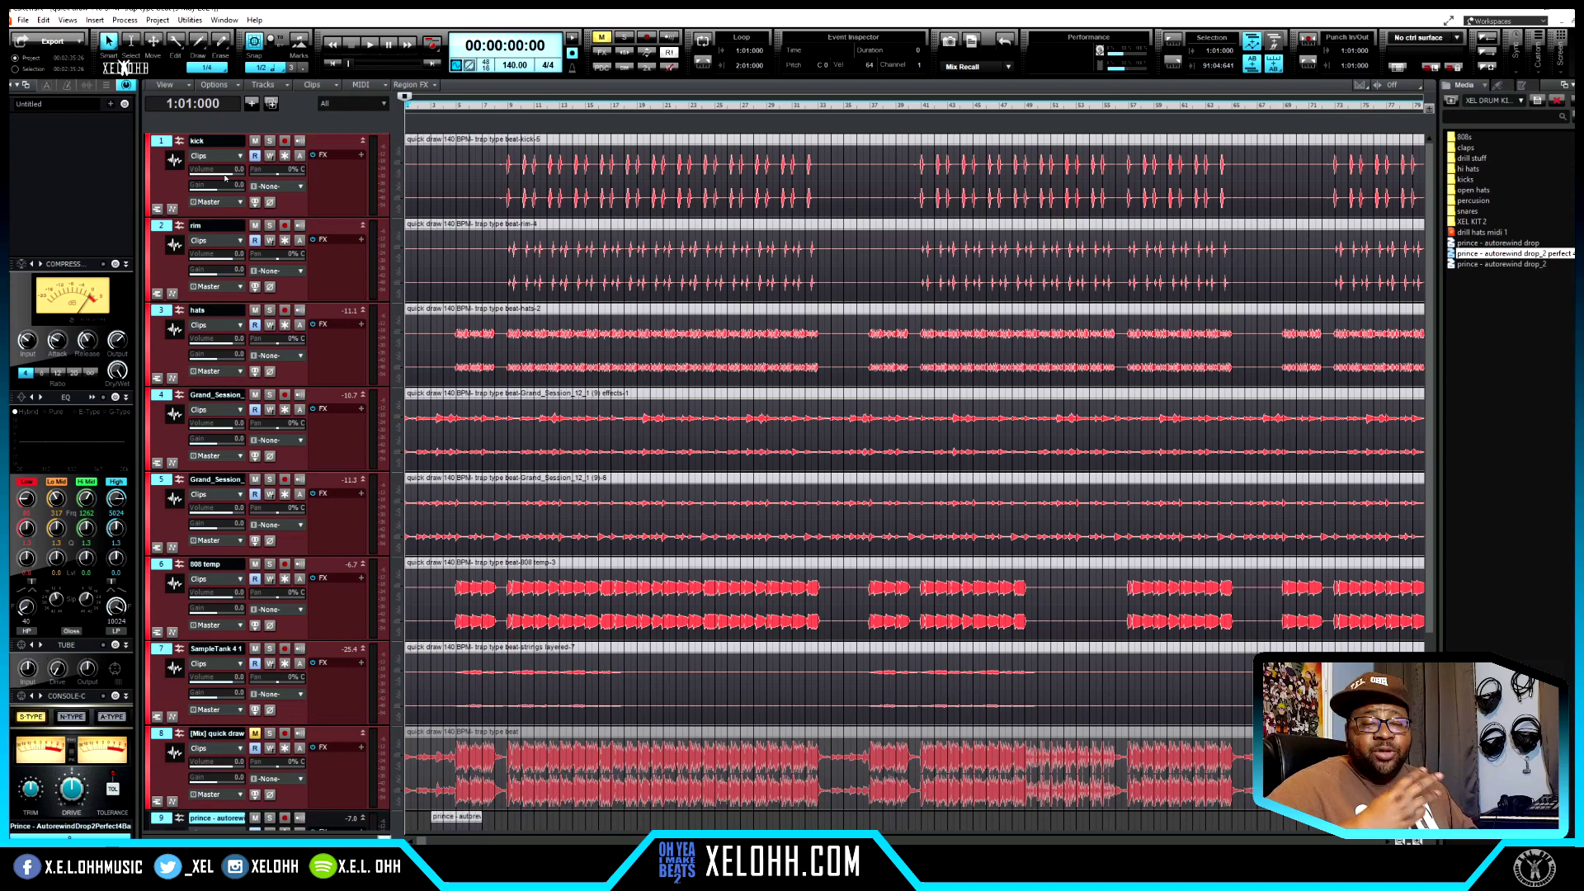
- Draw three sections on the arranger track, the third from bar 35 to 47, and put the third into a new arrangement
key("shift+a")
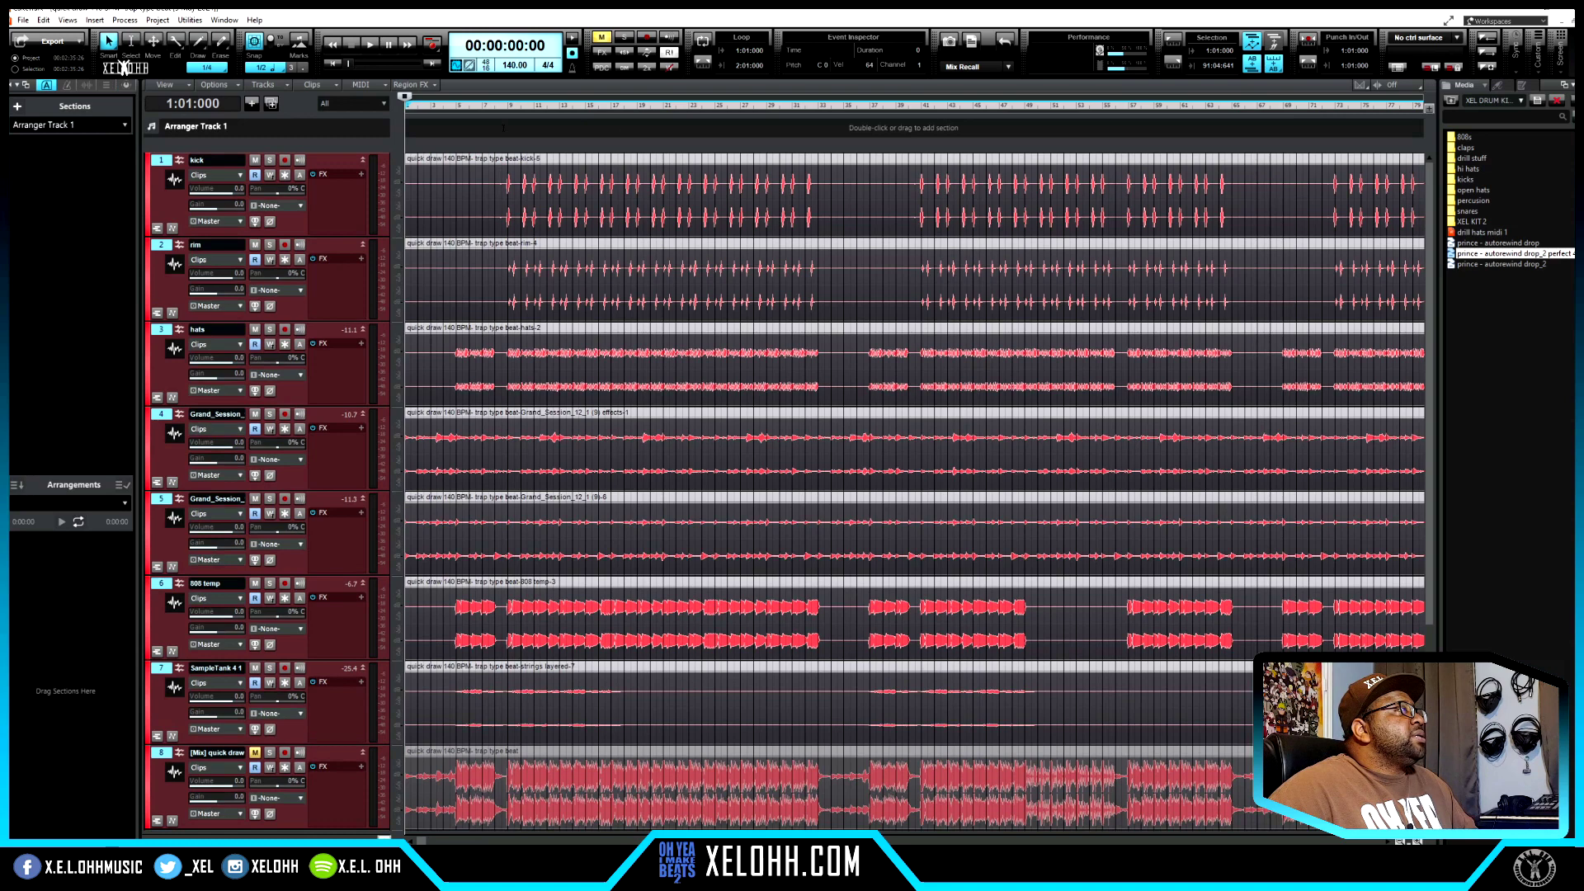
left_click_drag(506, 124, 998, 130)
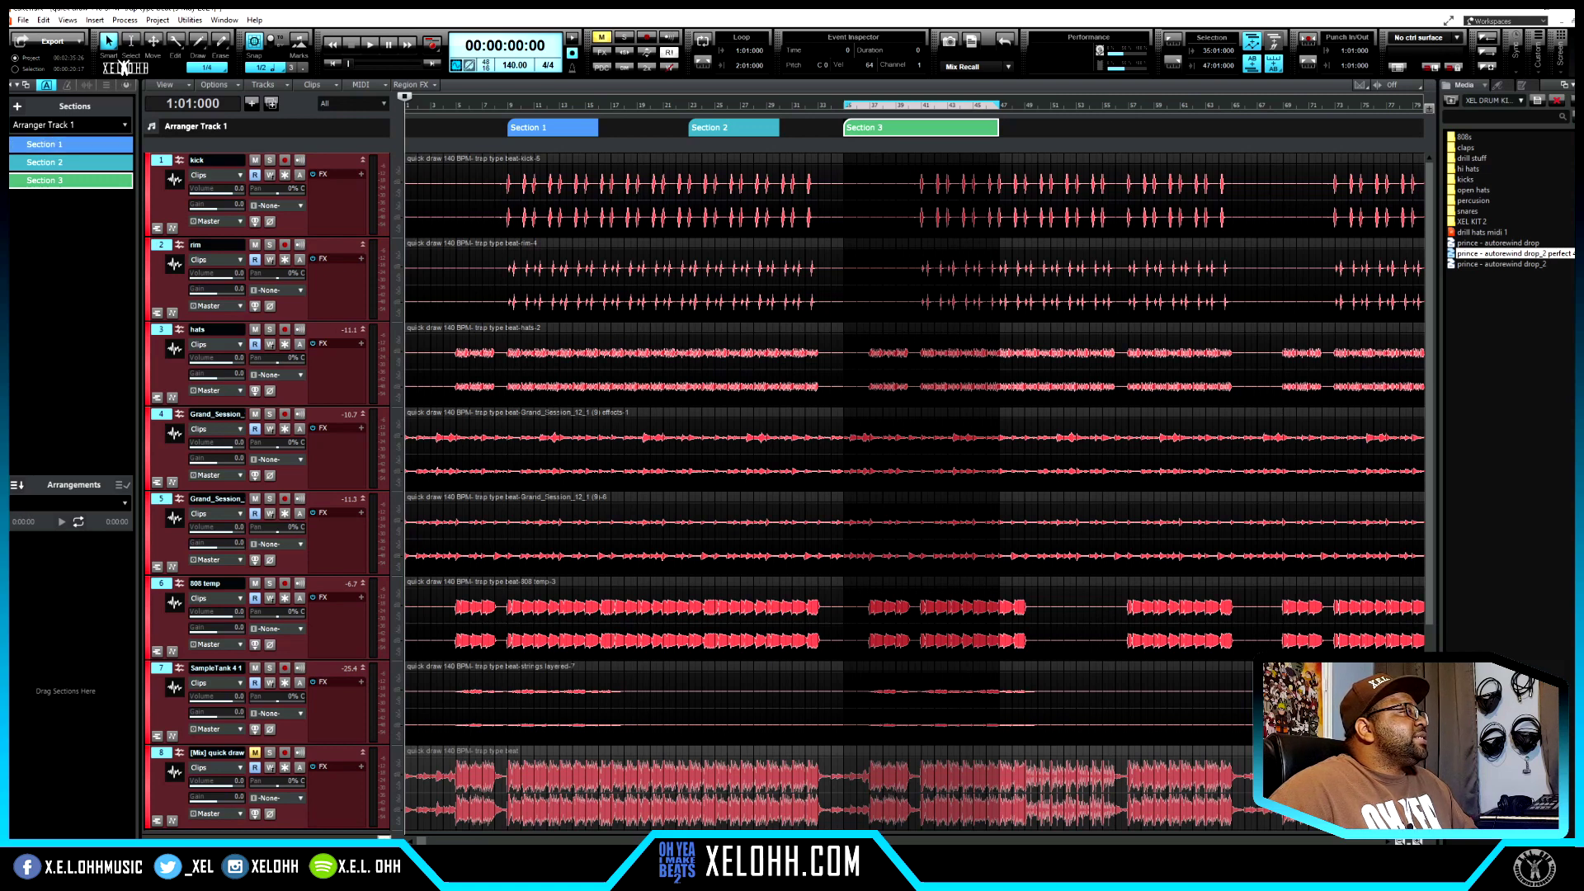
left_click(20, 487)
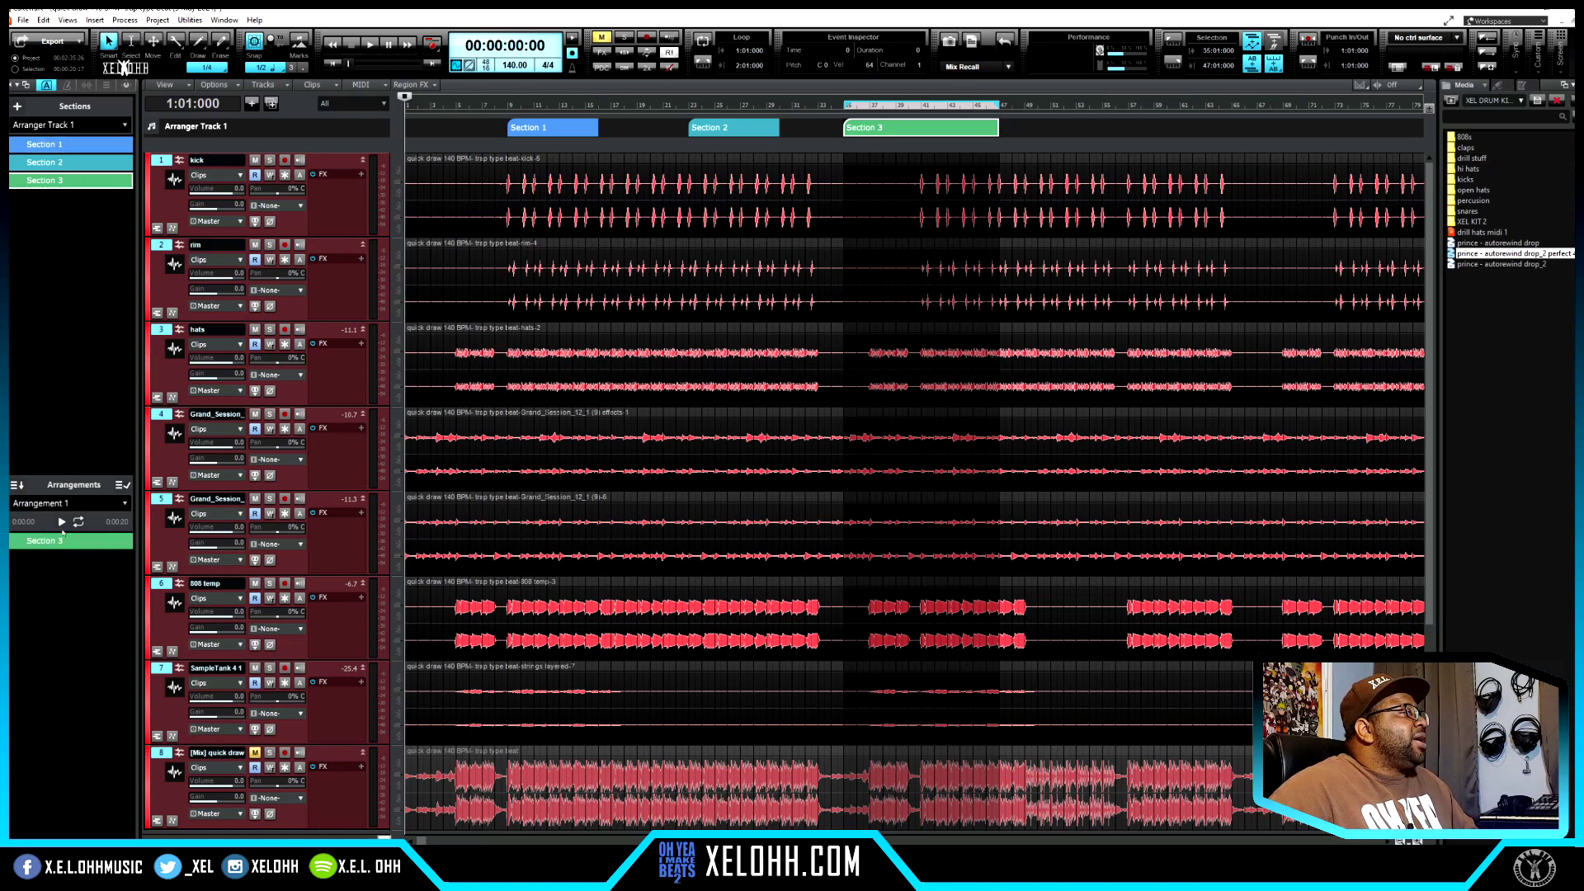
mouse_move(72, 534)
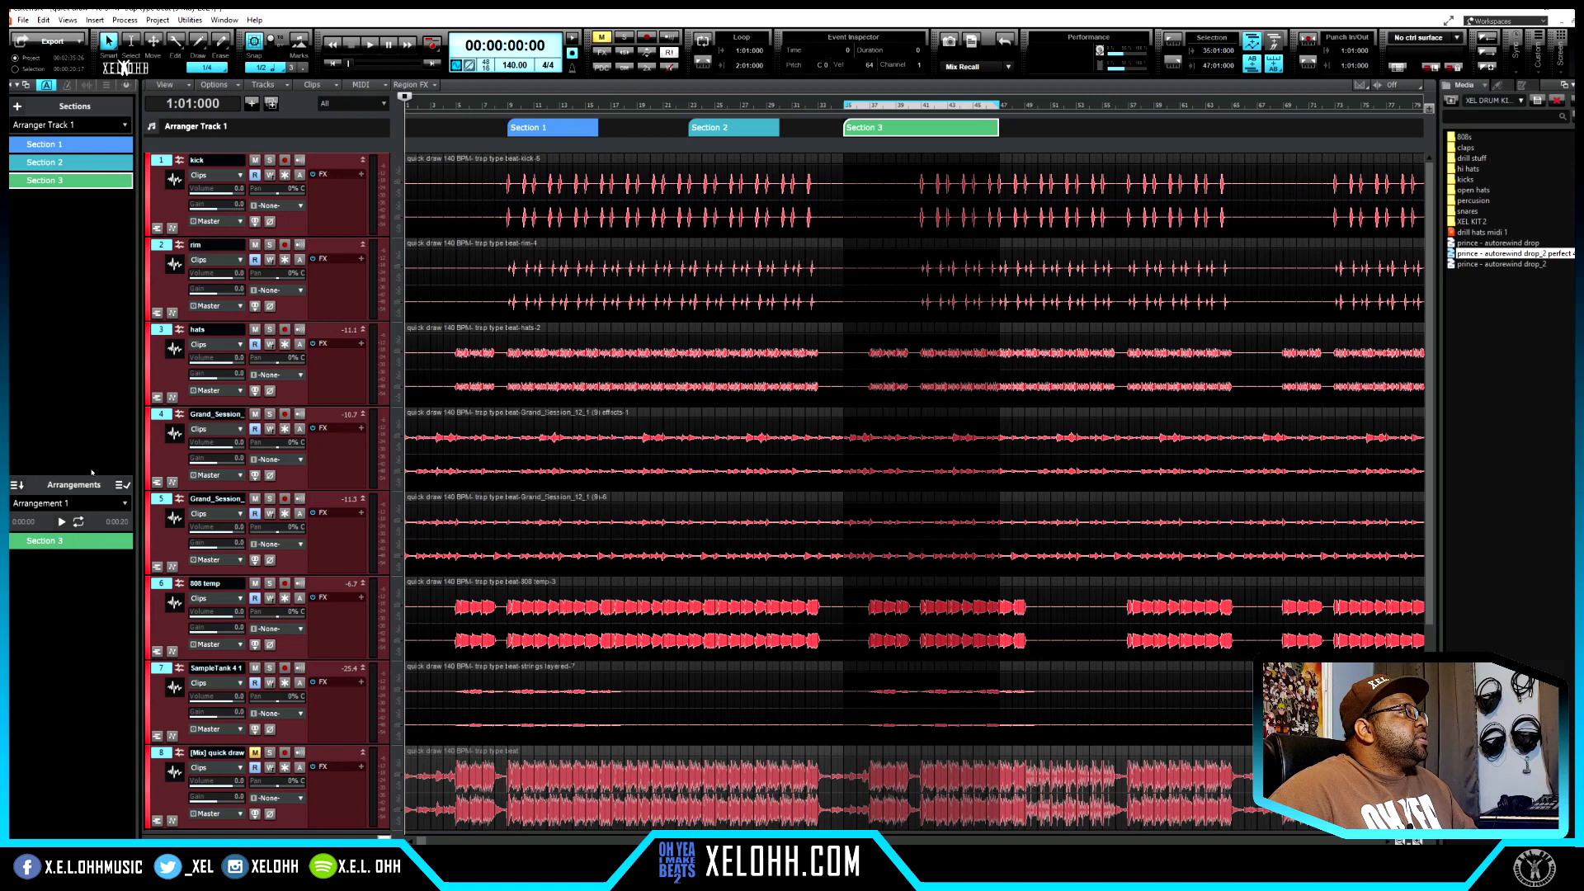
- Append Section 1 and Section 2 after Section 3 in Arrangement 1 and turn on looping for the arrangement
left_click(70, 144)
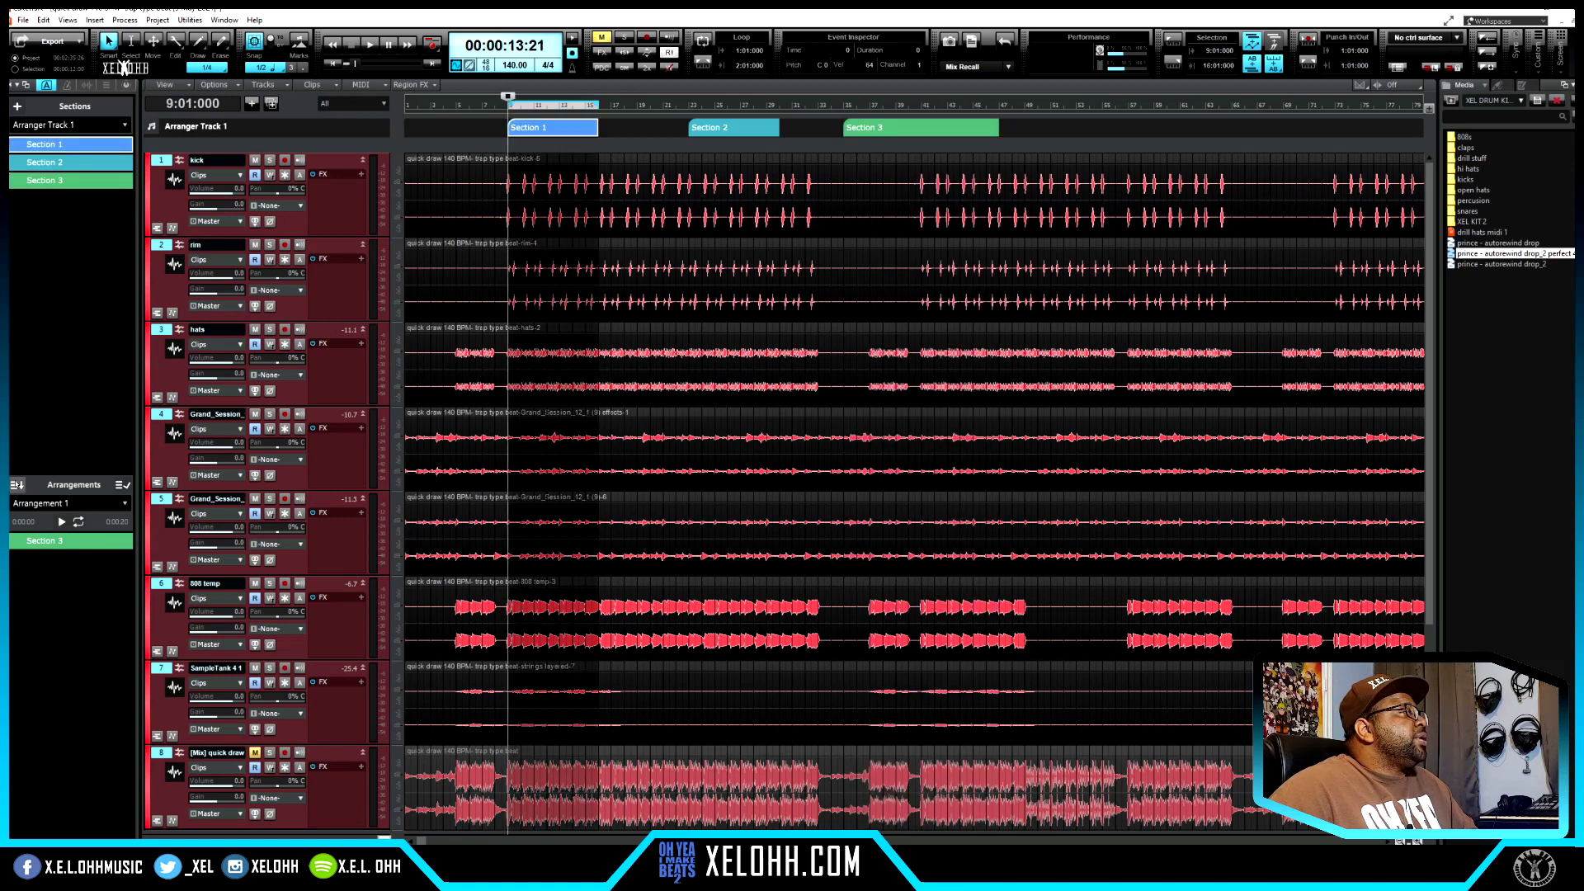
left_click(20, 486)
left_click(70, 163)
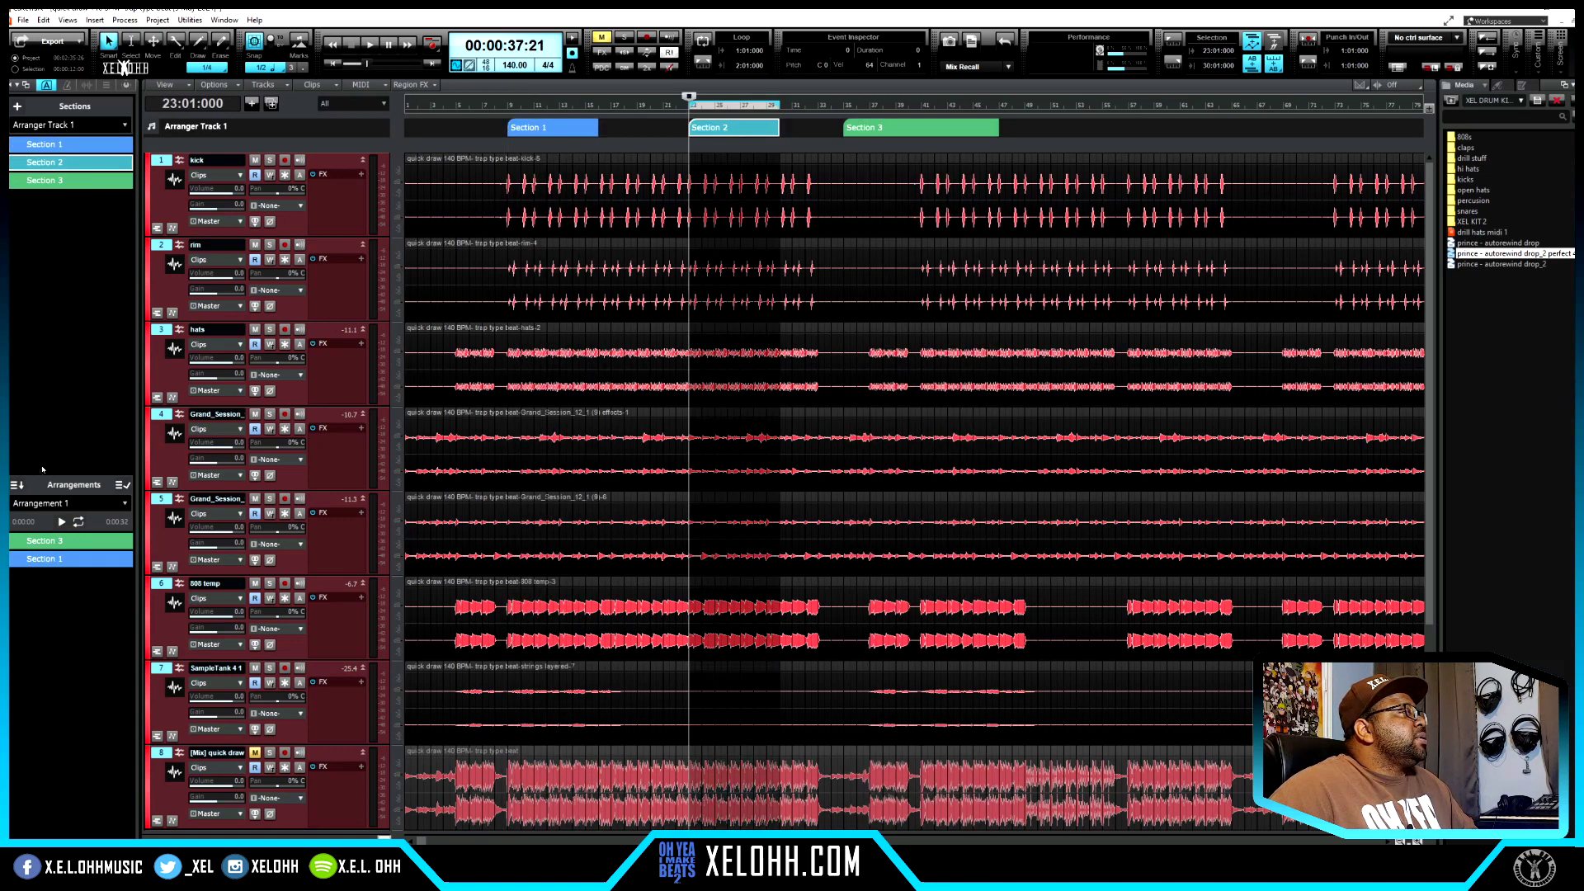
left_click(17, 485)
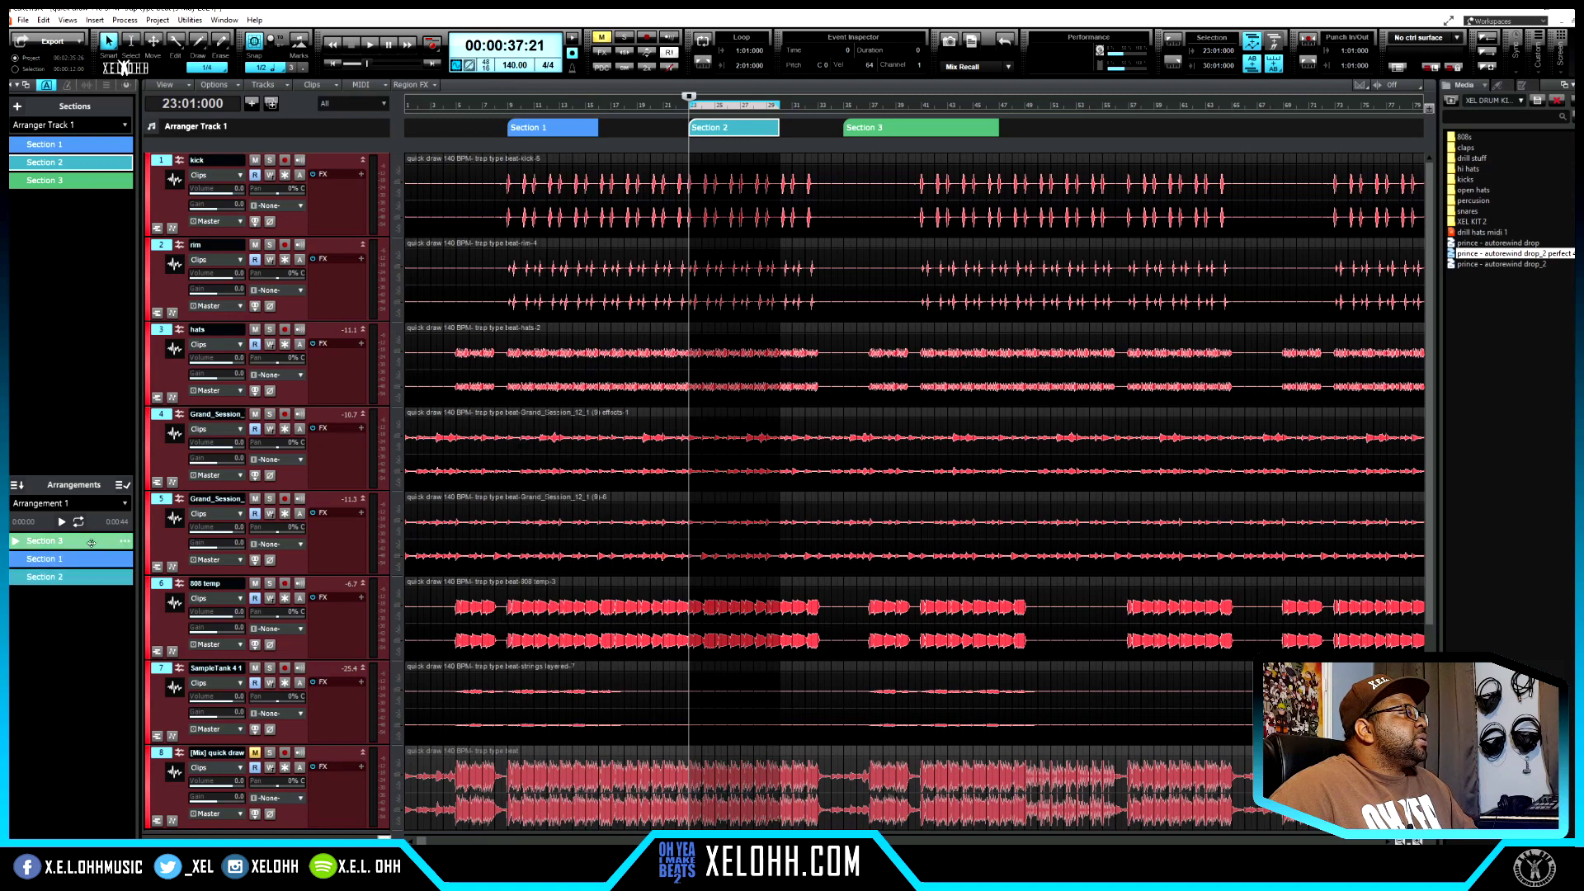
left_click(42, 540)
left_click(78, 521)
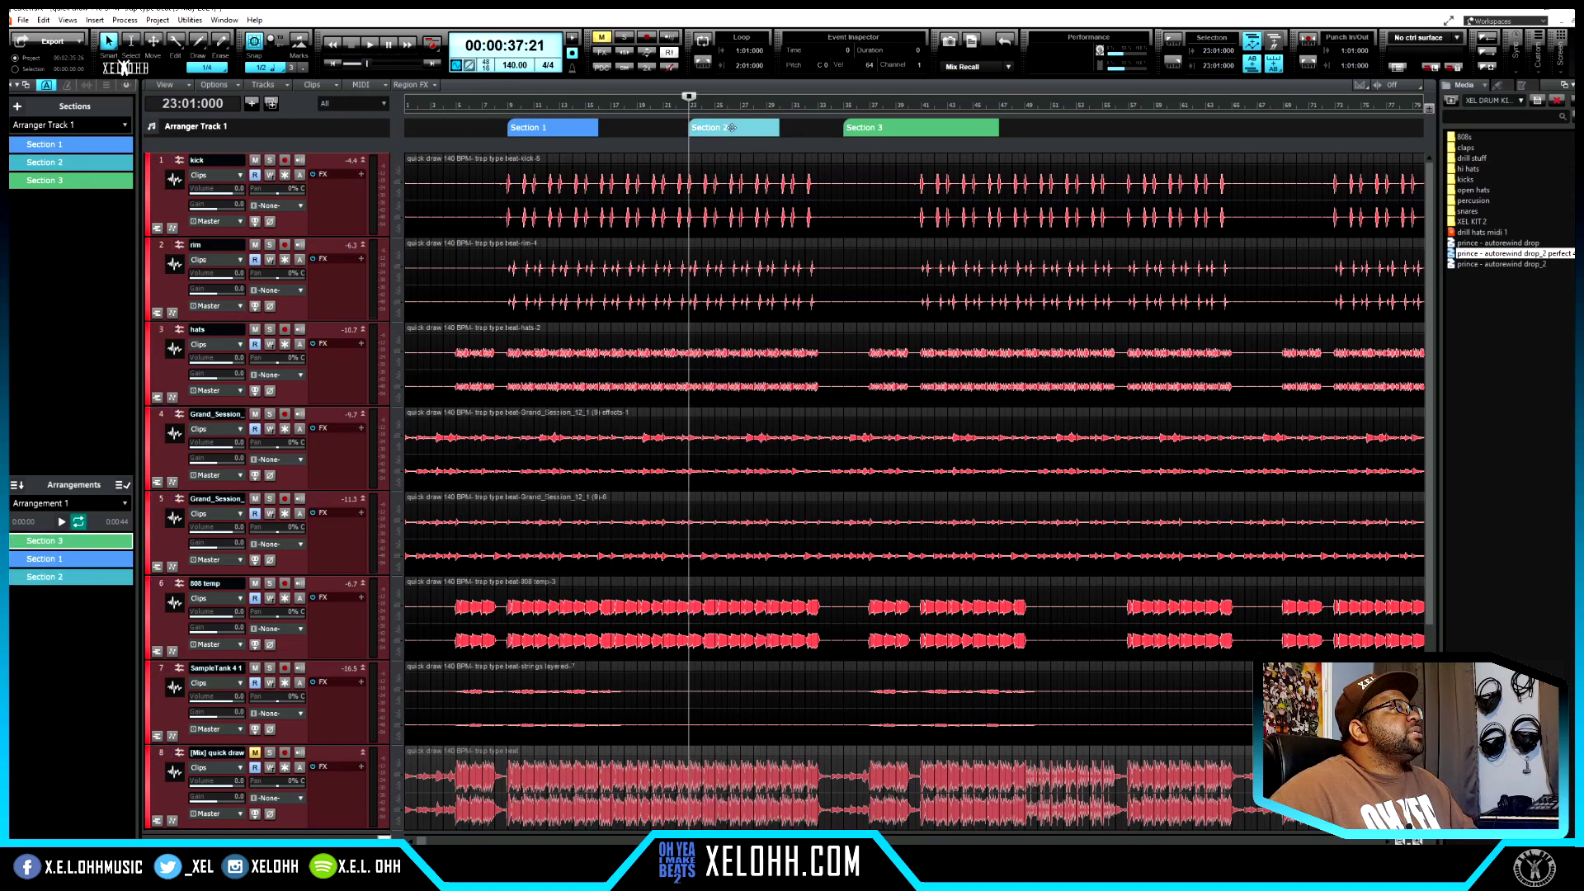
- Shorten and reposition the arranger sections so Section 1 spans bars 9 to 13, Section 2 bars 13 to 17, and Section 3 bars 33 to 37
left_click_drag(732, 127, 745, 127)
left_click_drag(595, 129, 558, 129)
left_click_drag(735, 129, 589, 155)
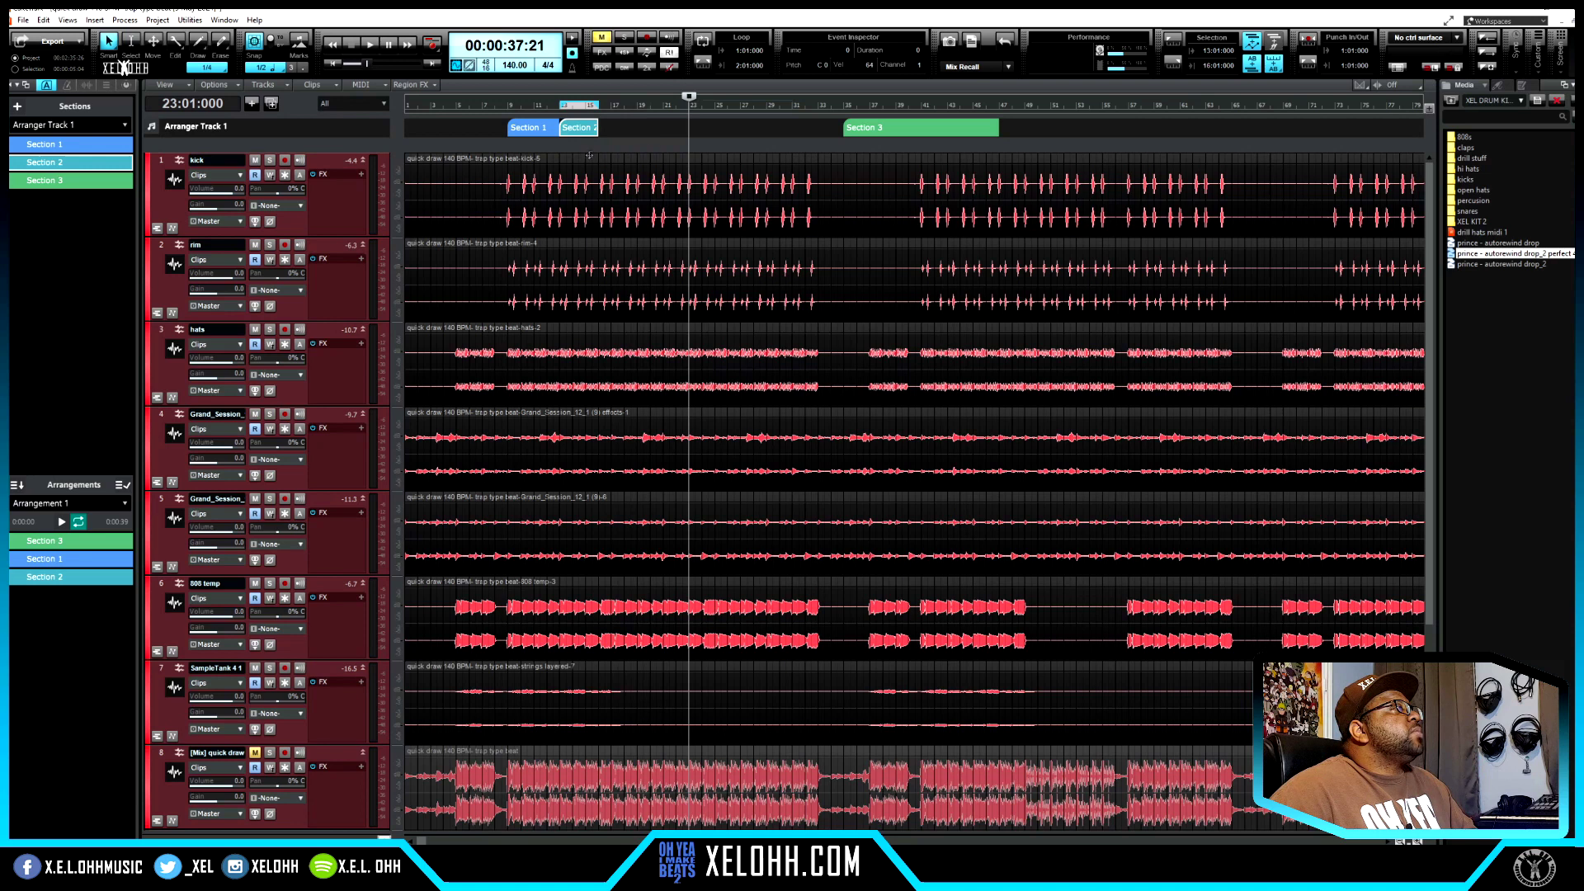
left_click_drag(997, 128, 869, 128)
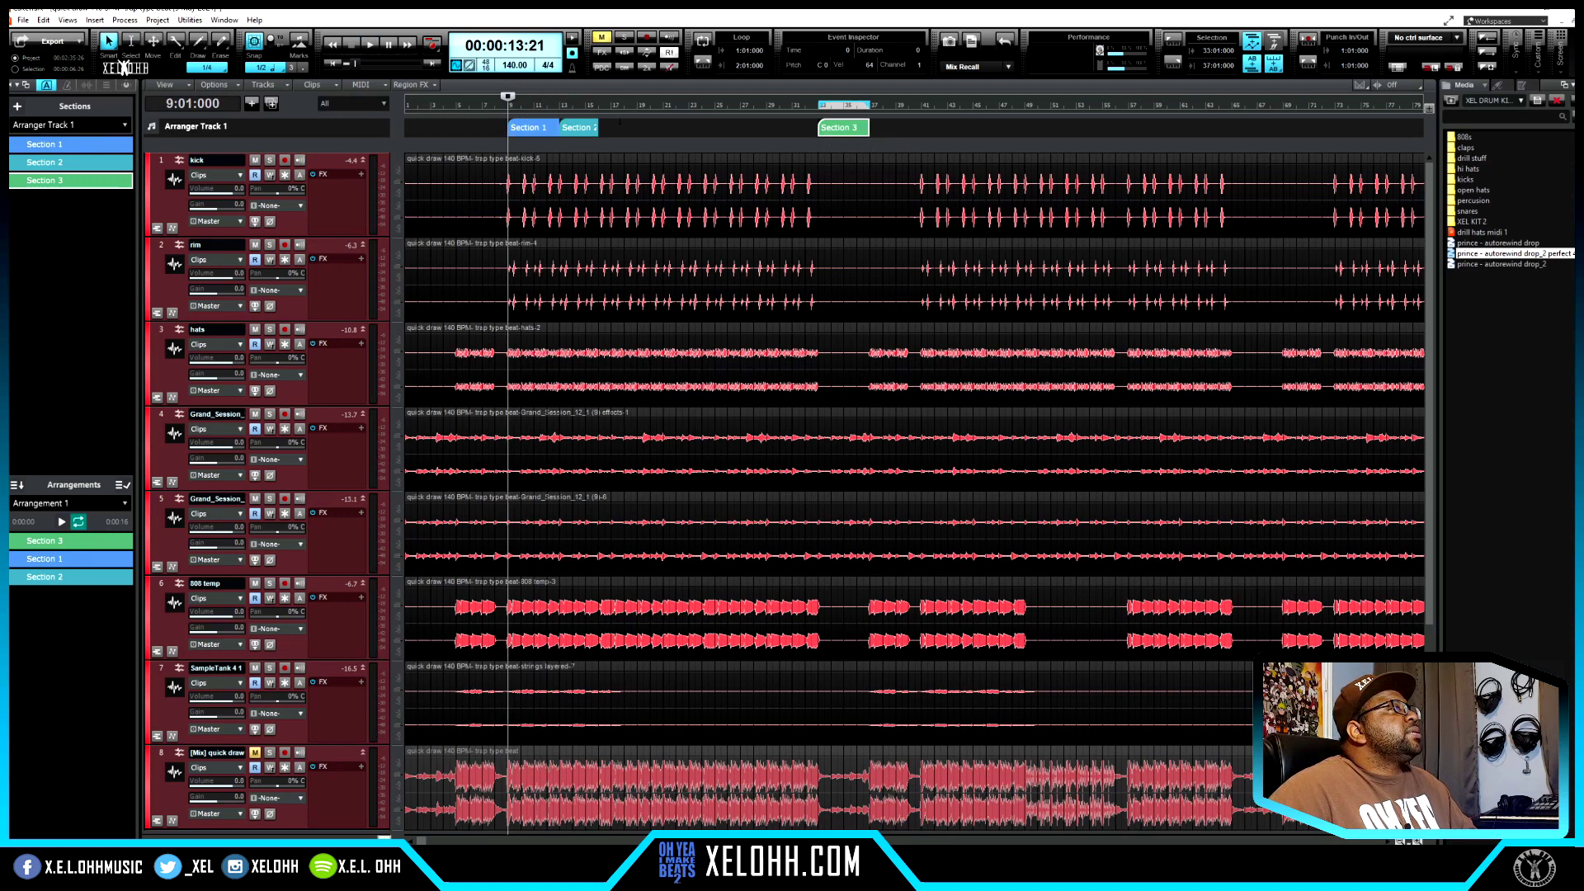
left_click(580, 127)
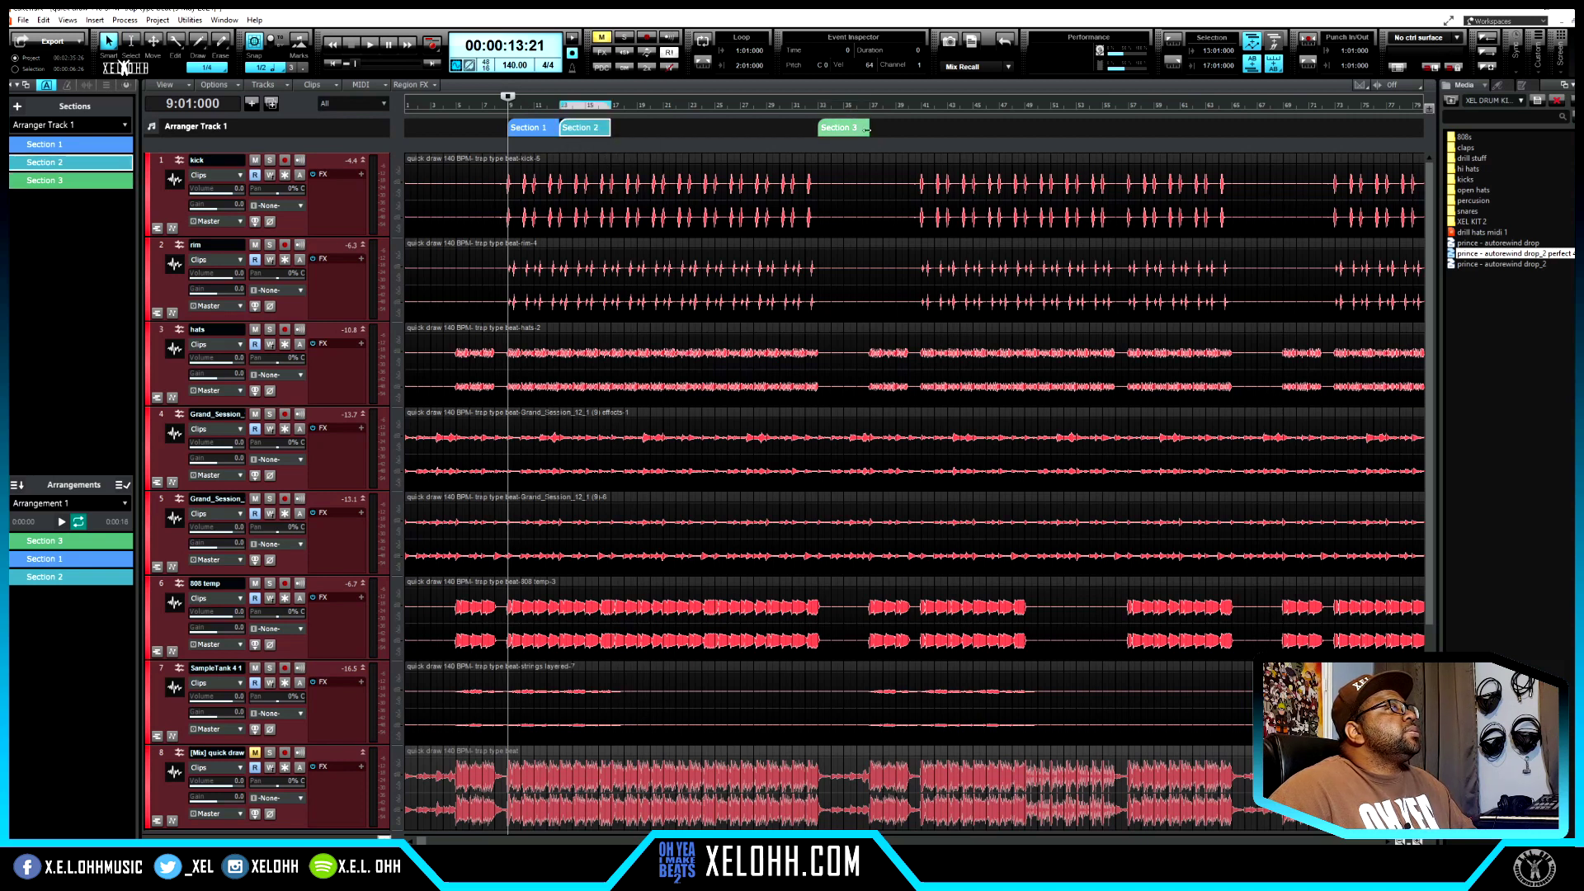
- Preview Arrangement 1 and stop it, and play the original song from its beginning for comparison
left_click(62, 521)
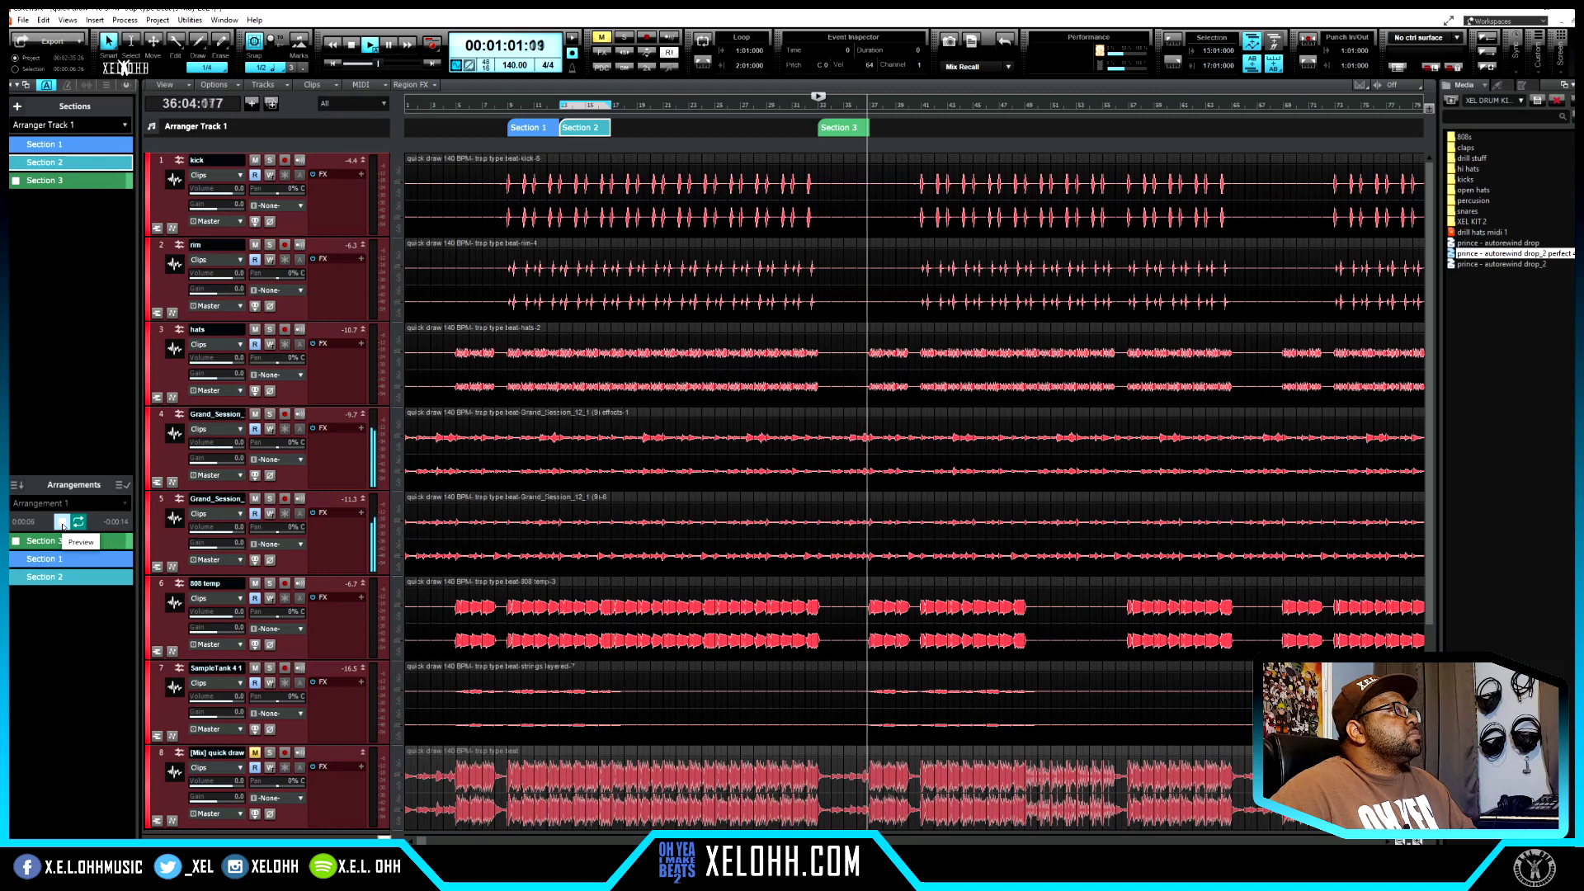
left_click(62, 523)
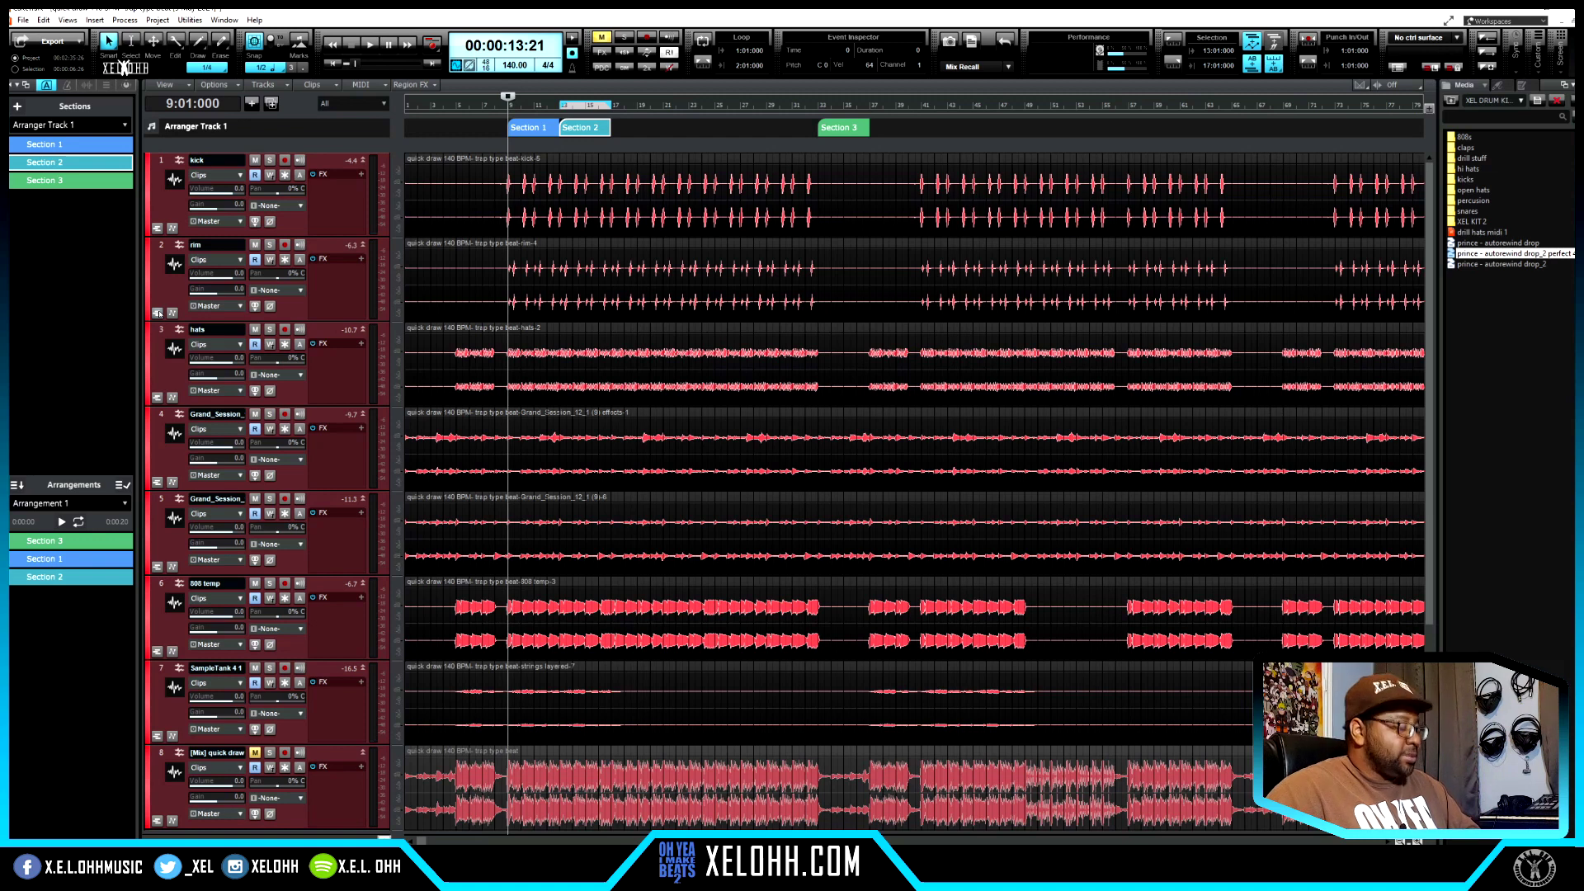
key("w")
key("space")
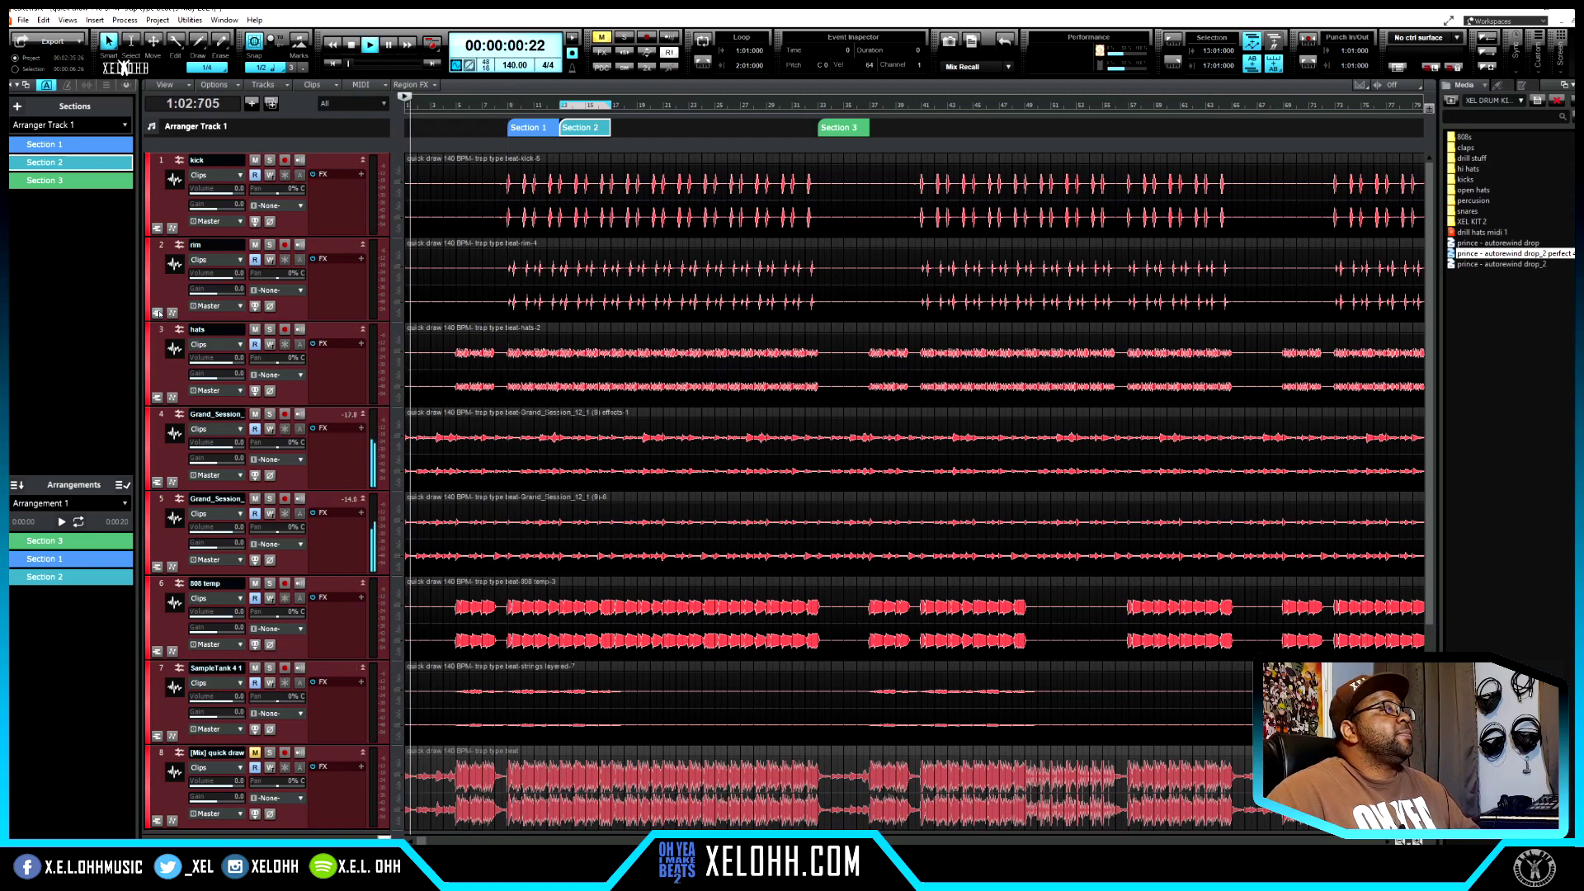